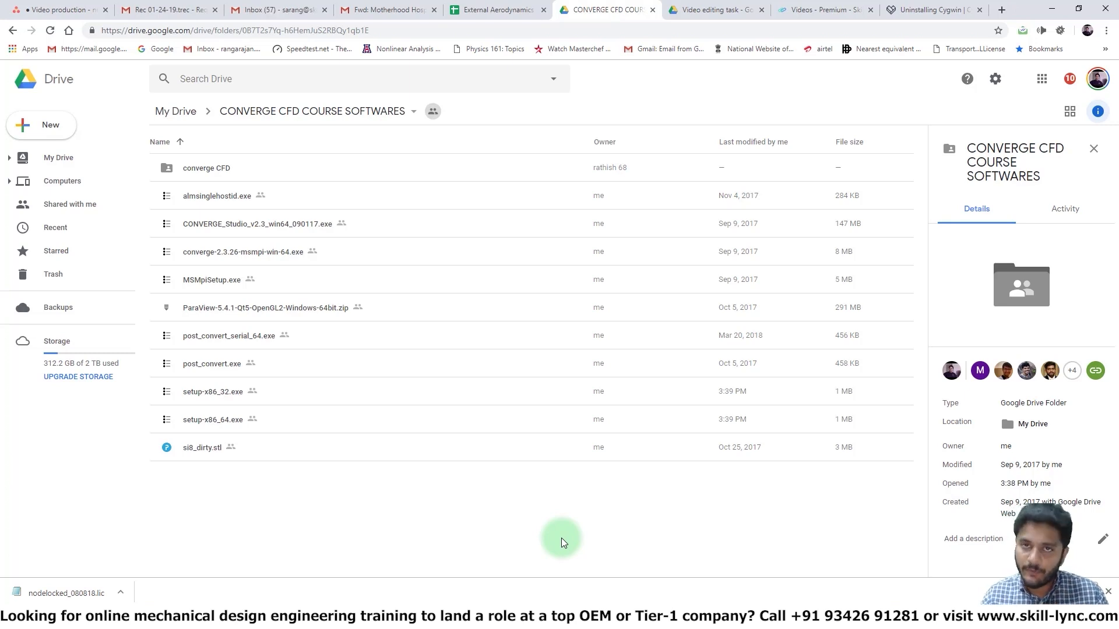
# Launch CONVERGE Studio and open an empty workspace
pyautogui.press('super')
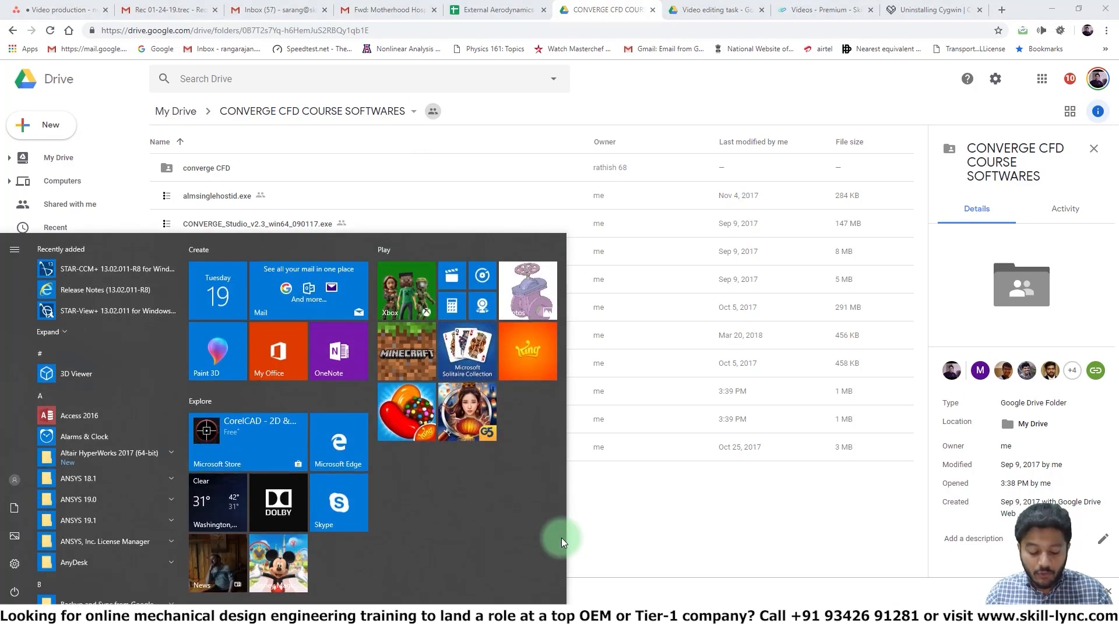
pyautogui.write('conv')
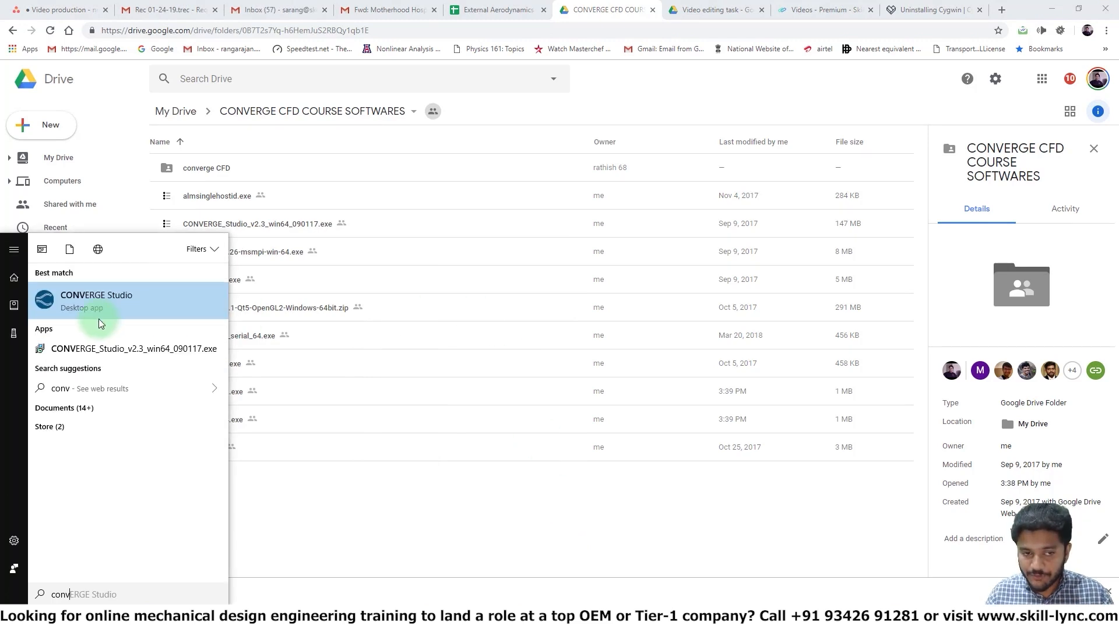
pyautogui.click(96, 302)
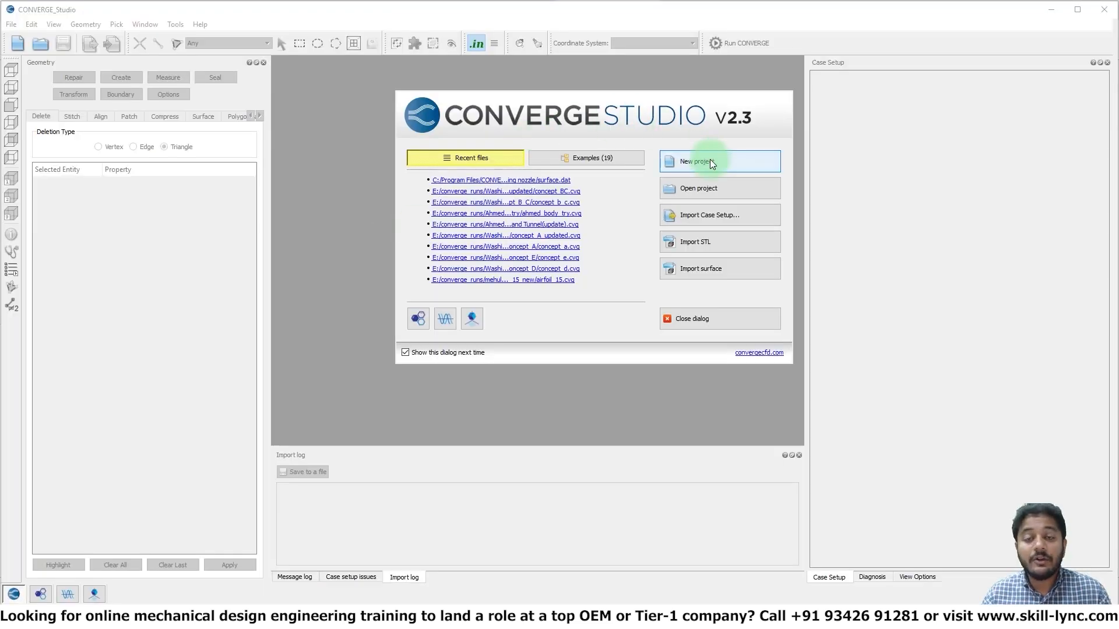
pyautogui.click(710, 159)
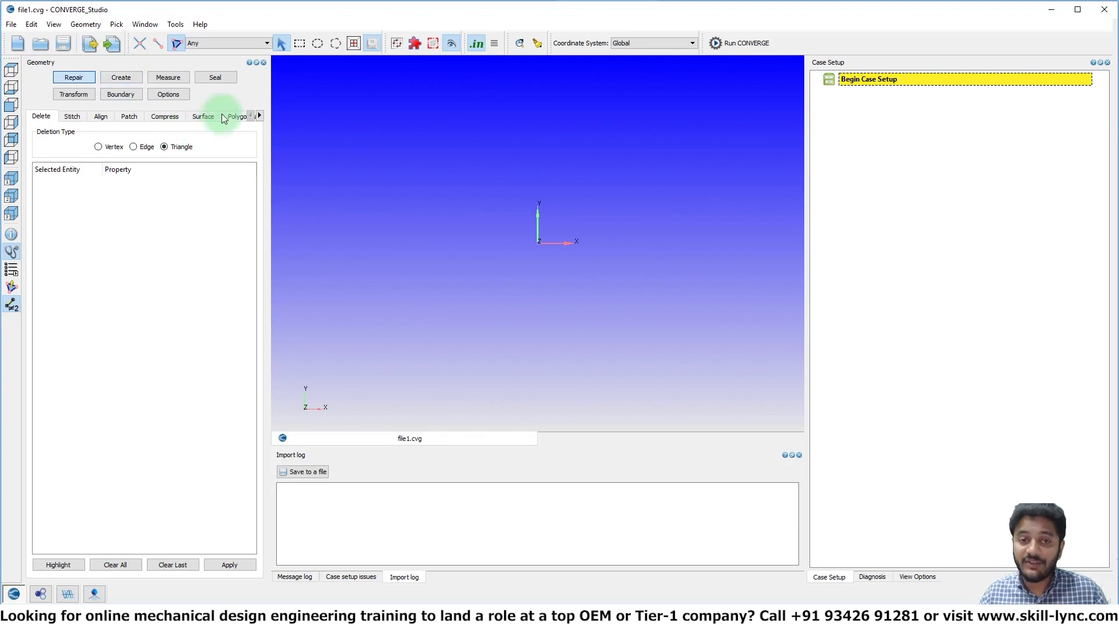
# Close the Geometry dock and bring it back into the workspace
pyautogui.click(263, 62)
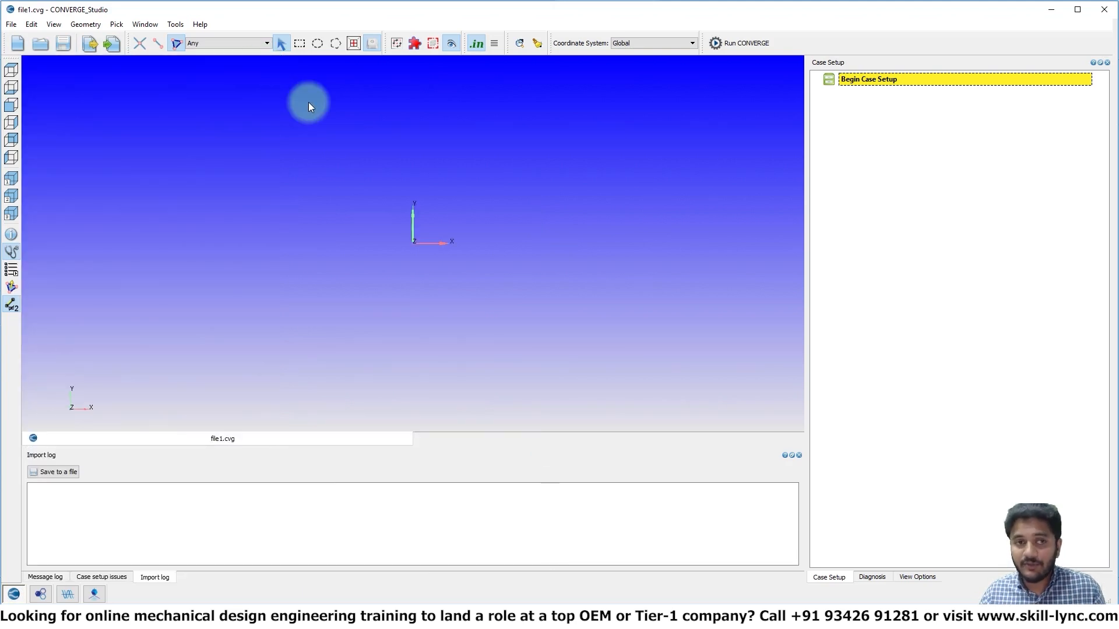
pyautogui.click(54, 25)
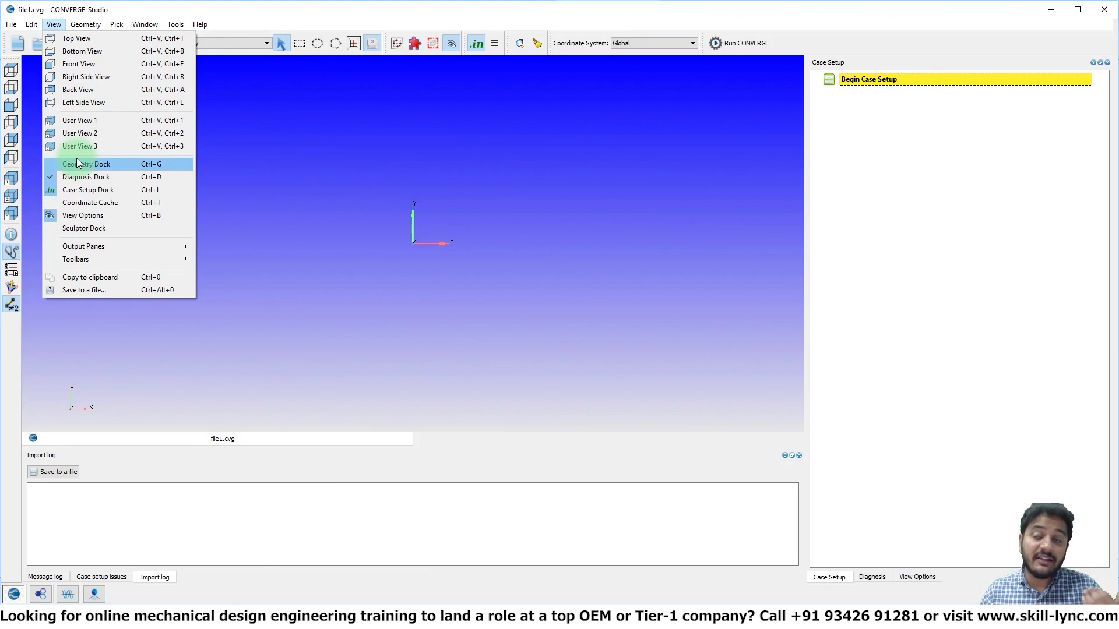
pyautogui.click(295, 159)
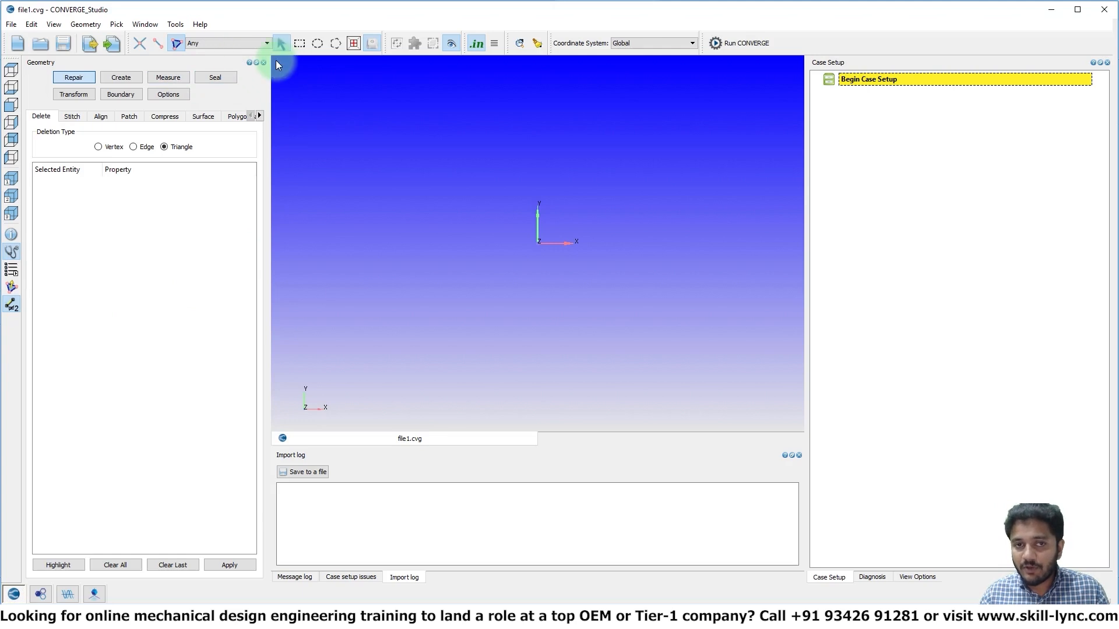
# Detach the Geometry dock, move it as a floating window and reattach it, repeating this once more
pyautogui.click(256, 62)
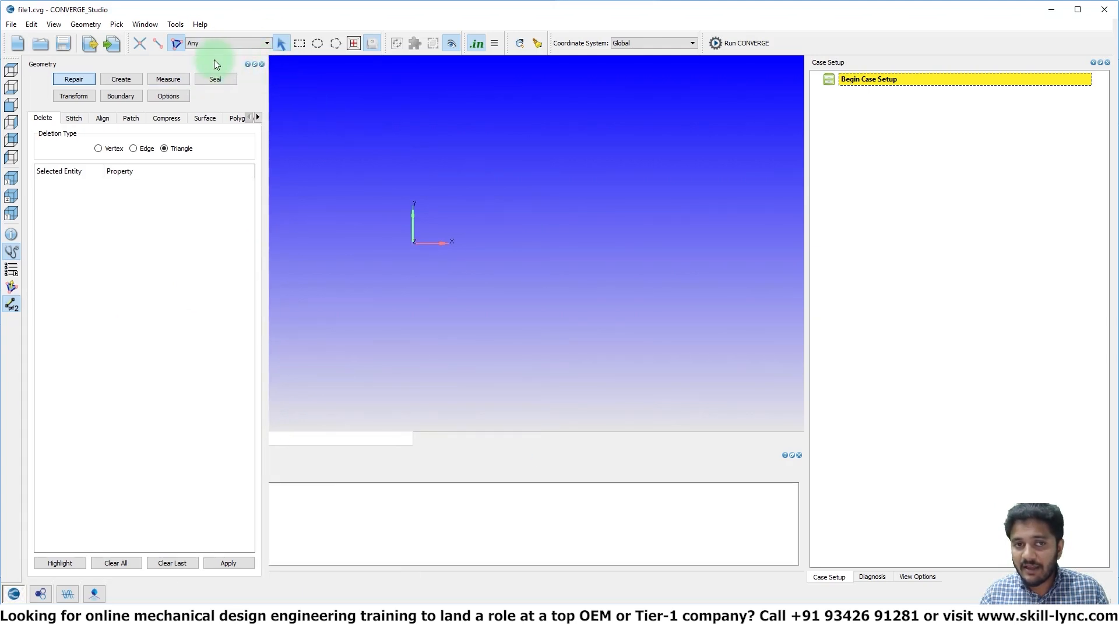
pyautogui.moveTo(214, 60)
pyautogui.mouseDown()
pyautogui.moveTo(428, 119)
pyautogui.moveTo(568, 107)
pyautogui.moveTo(237, 51)
pyautogui.moveTo(205, 58)
pyautogui.mouseUp()
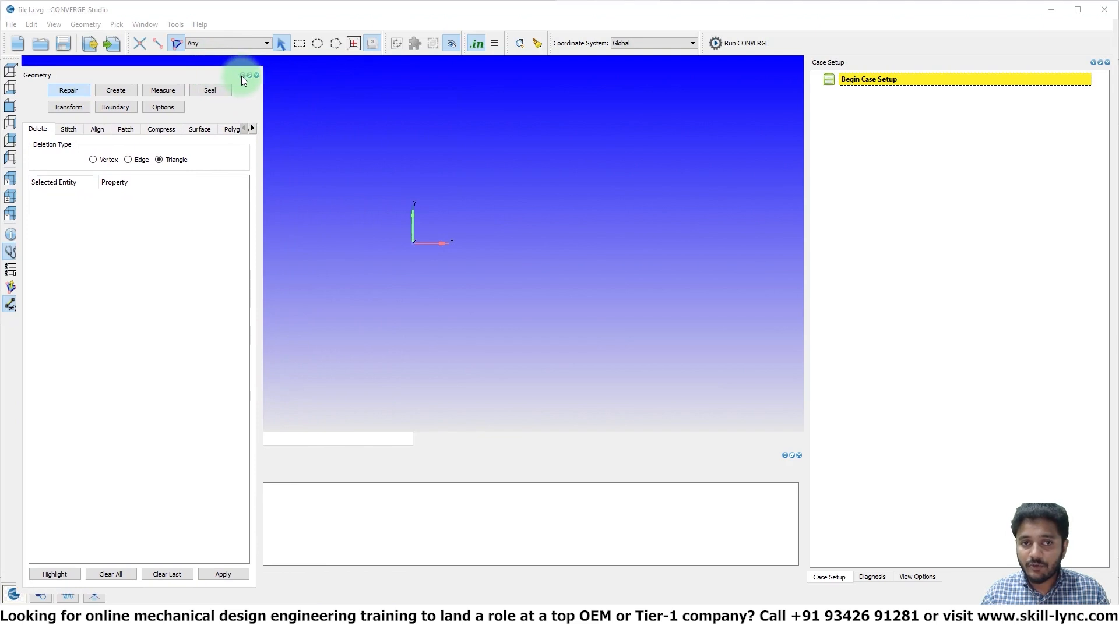
pyautogui.click(243, 75)
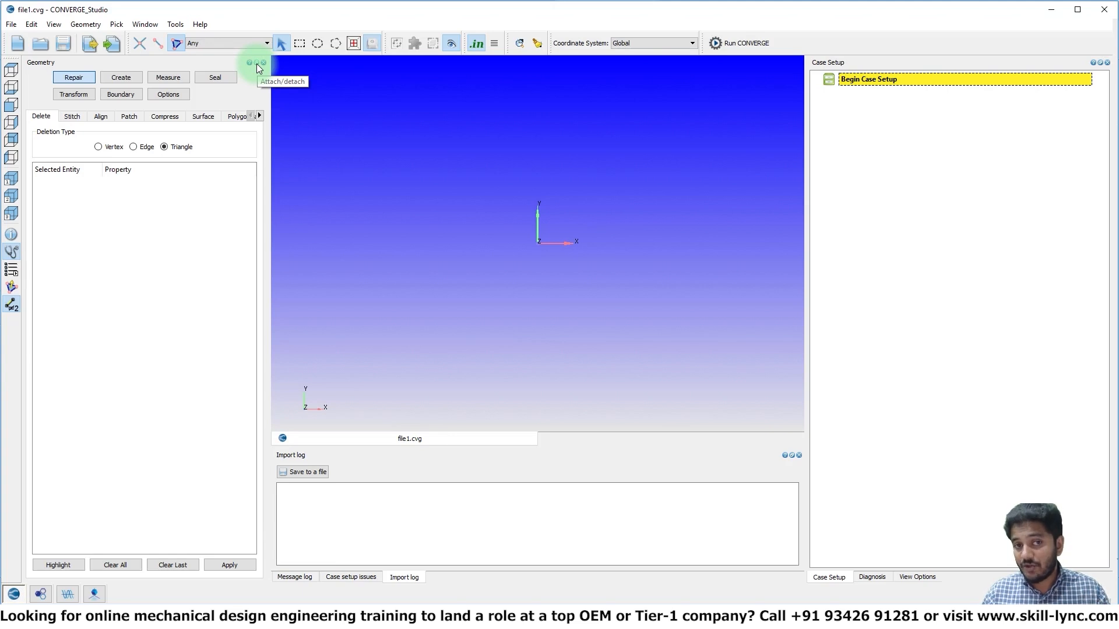
pyautogui.click(256, 64)
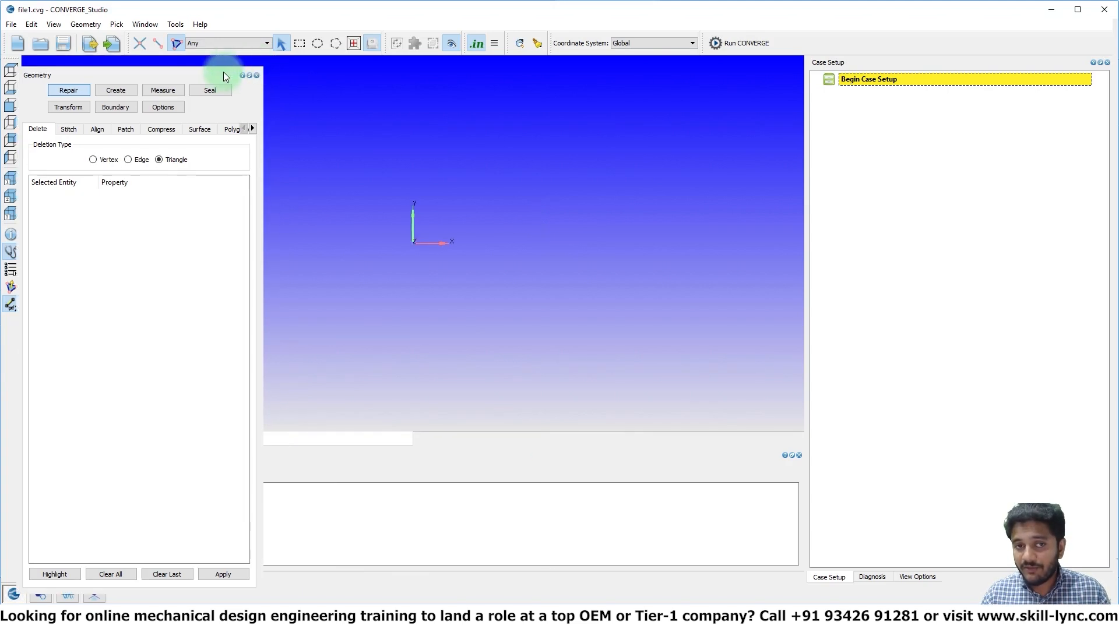
pyautogui.moveTo(223, 71)
pyautogui.mouseDown()
pyautogui.moveTo(591, 73)
pyautogui.moveTo(280, 90)
pyautogui.moveTo(219, 62)
pyautogui.mouseUp()
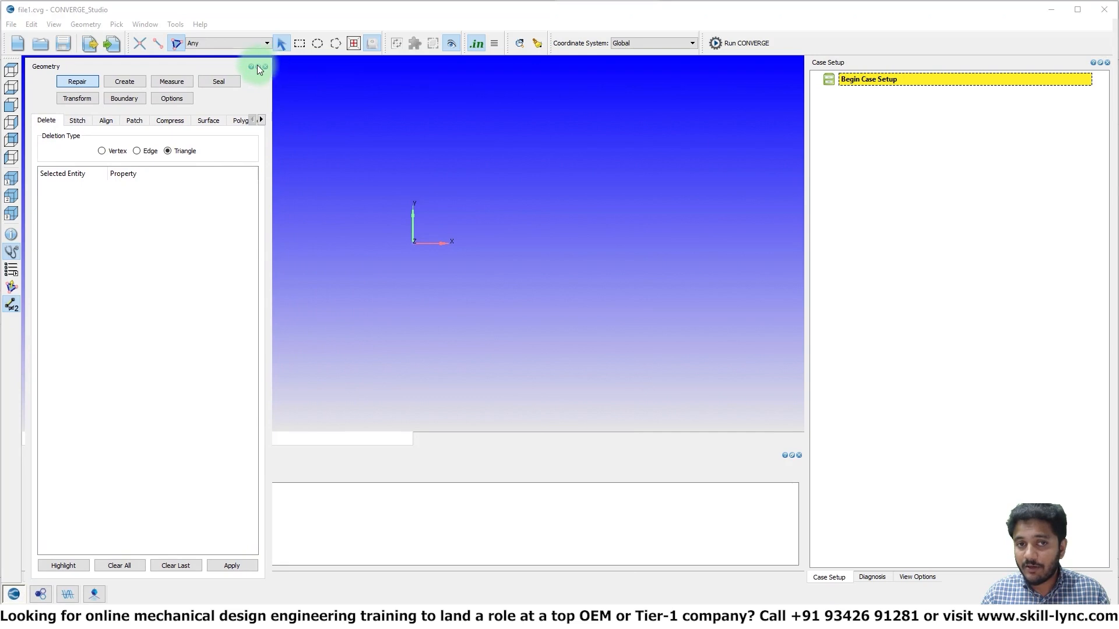
pyautogui.click(257, 65)
pyautogui.click(172, 146)
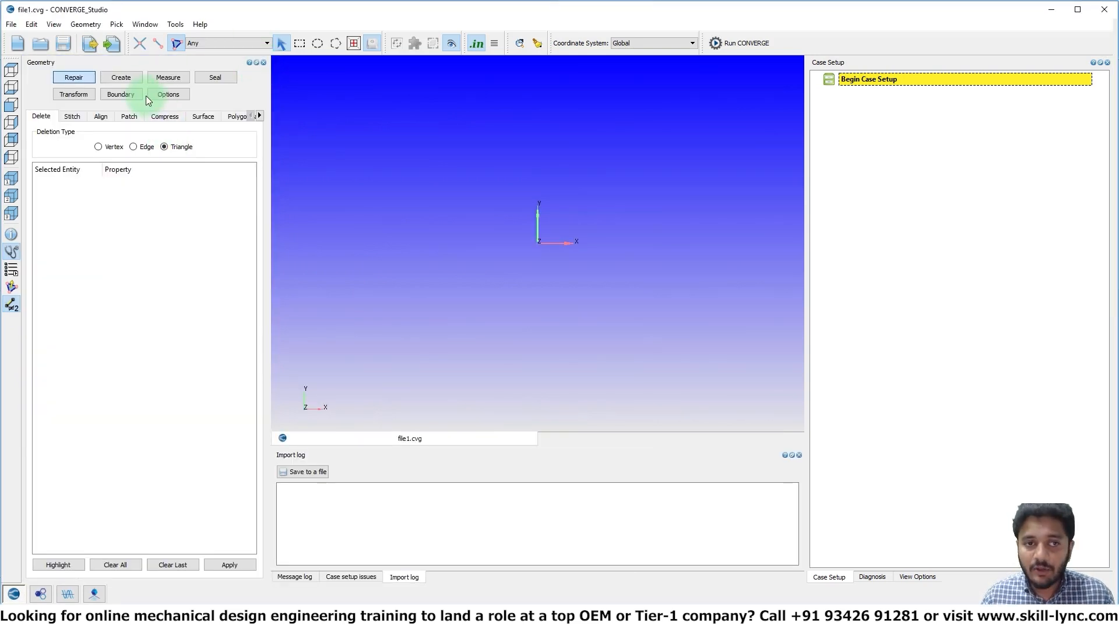
# Create a box centred at 0.0, 0.0, 0.0 with a size of 0.01 m in dx, dy and dz
pyautogui.click(131, 76)
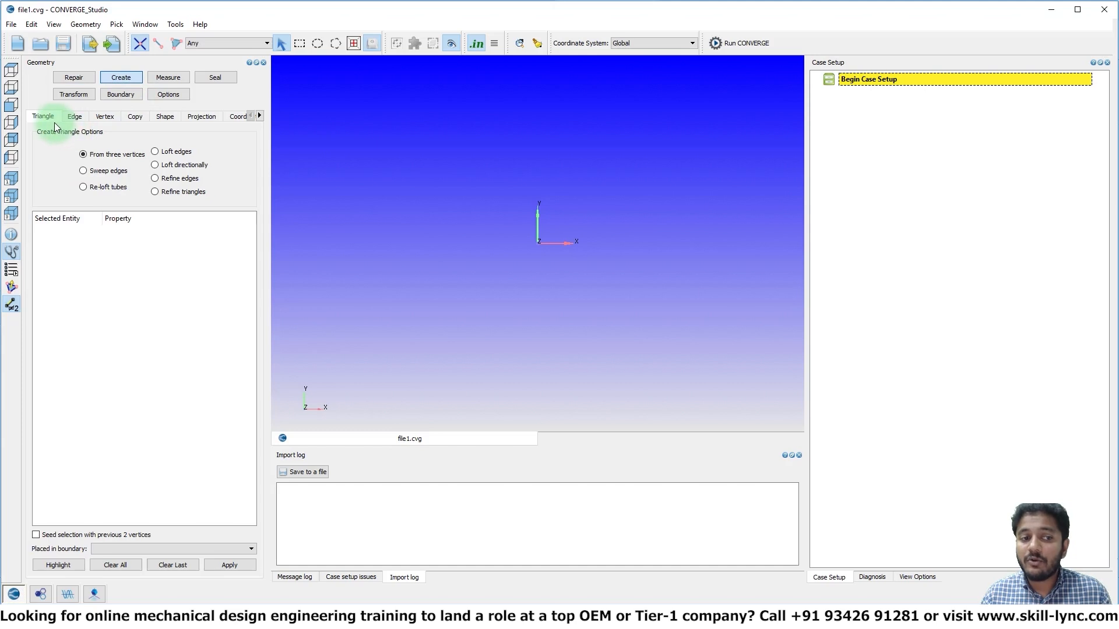
pyautogui.click(166, 116)
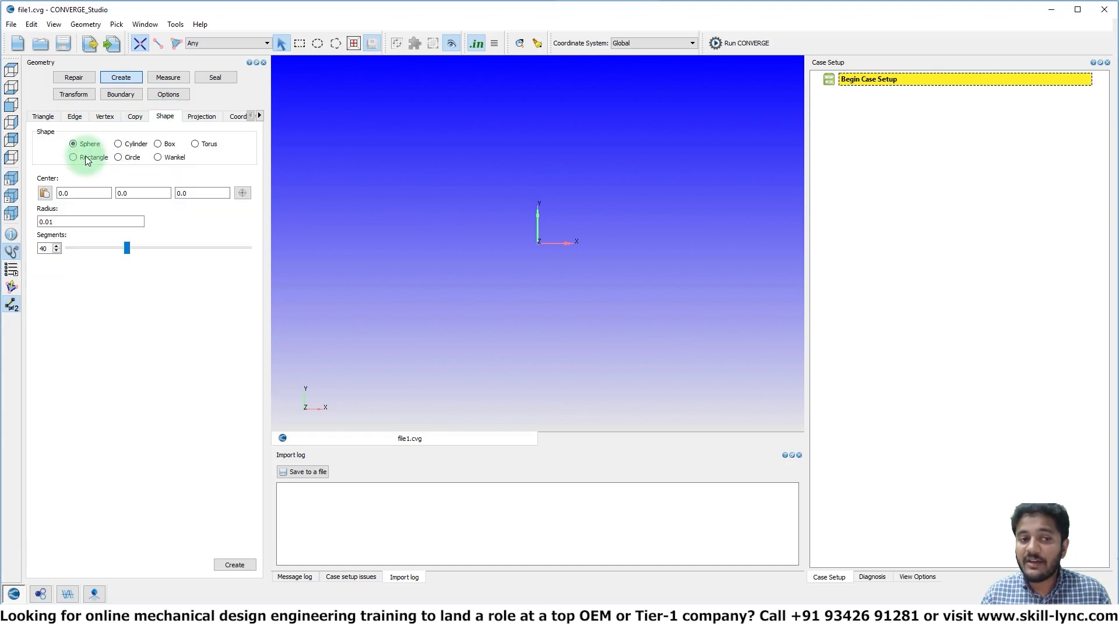
pyautogui.click(162, 150)
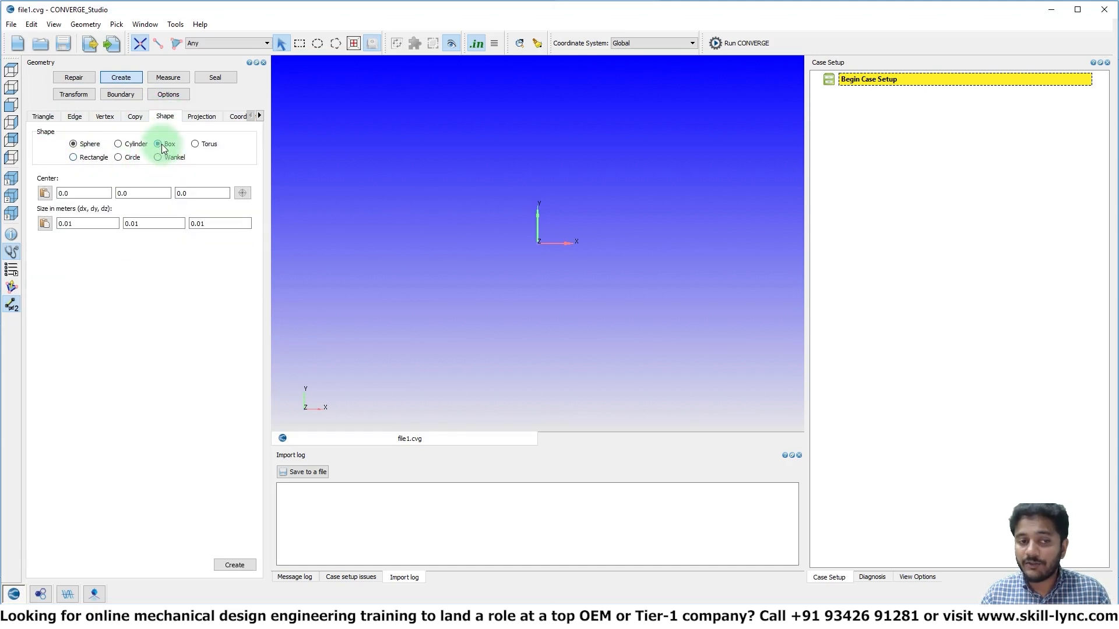
pyautogui.click(234, 565)
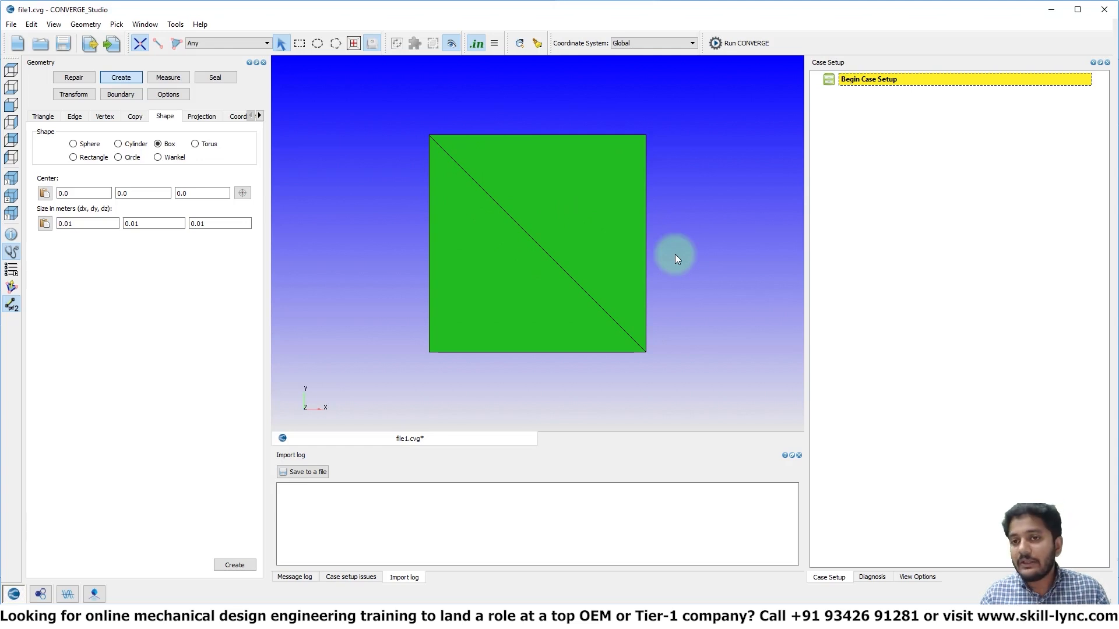
# Set the mouse option to No control key and rotate the box without it
pyautogui.moveTo(694, 209); pyautogui.dragTo(626, 287)
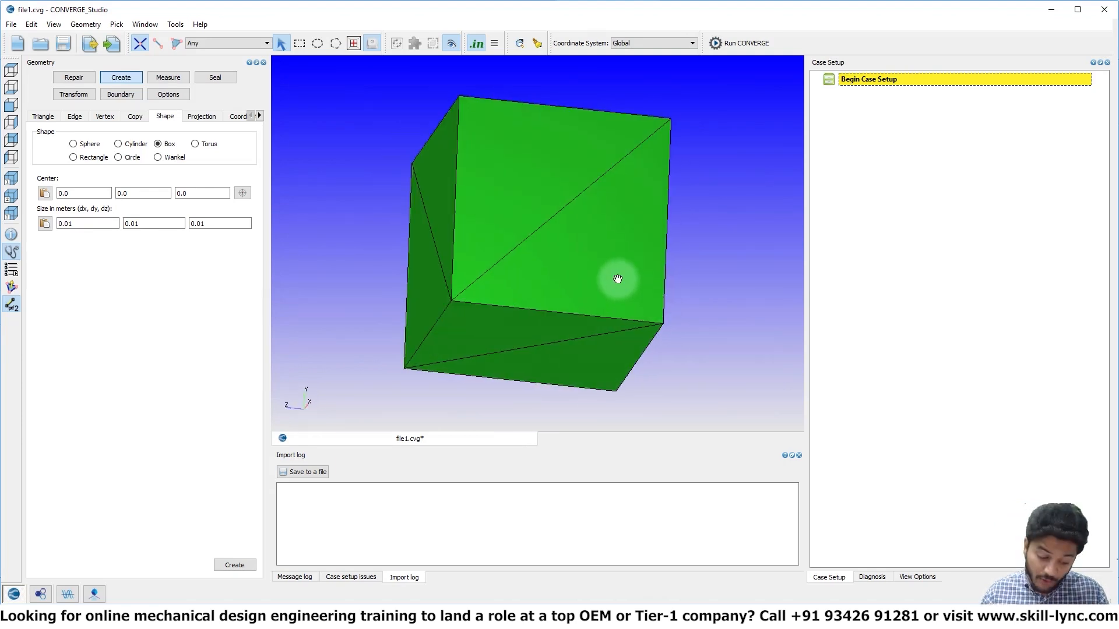
pyautogui.moveTo(618, 279); pyautogui.dragTo(639, 296)
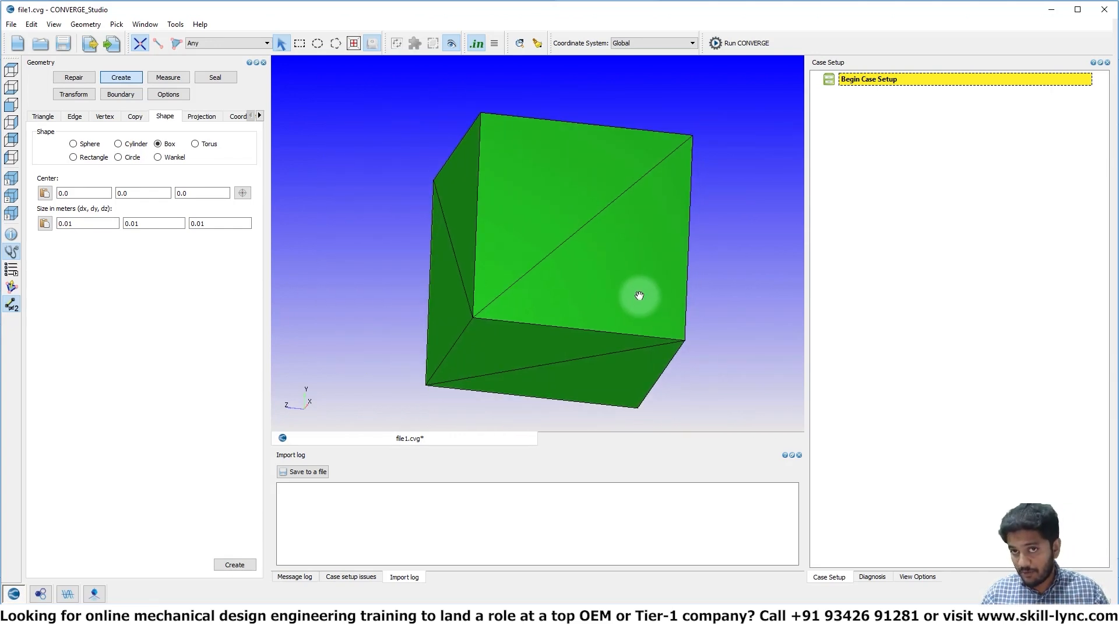
pyautogui.scroll(-5, 638, 296)
pyautogui.scroll(6, 639, 296)
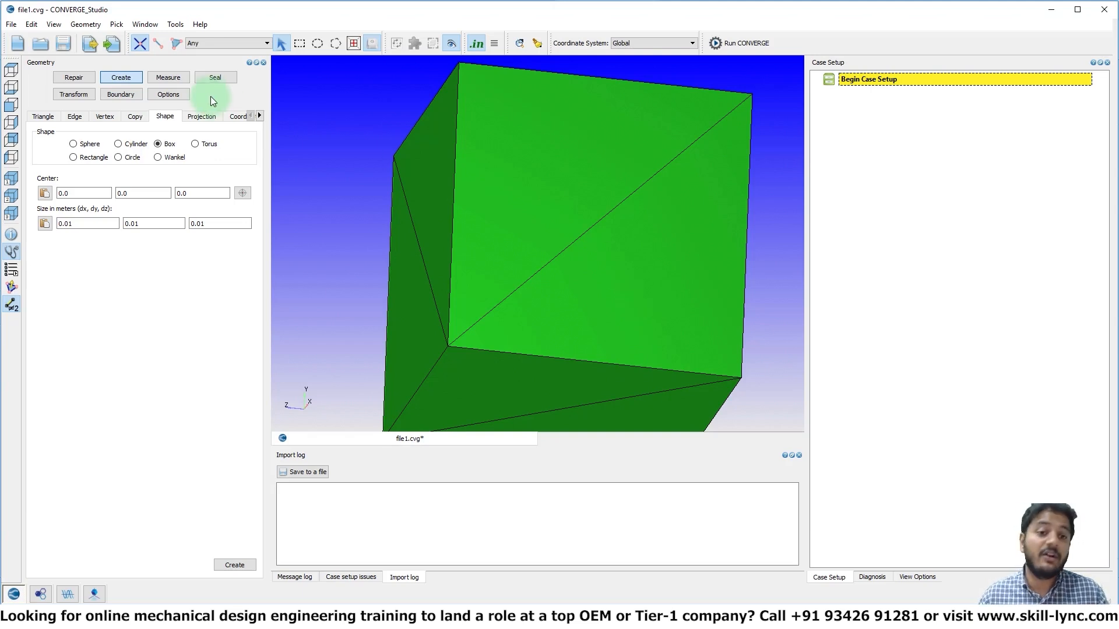
pyautogui.click(179, 95)
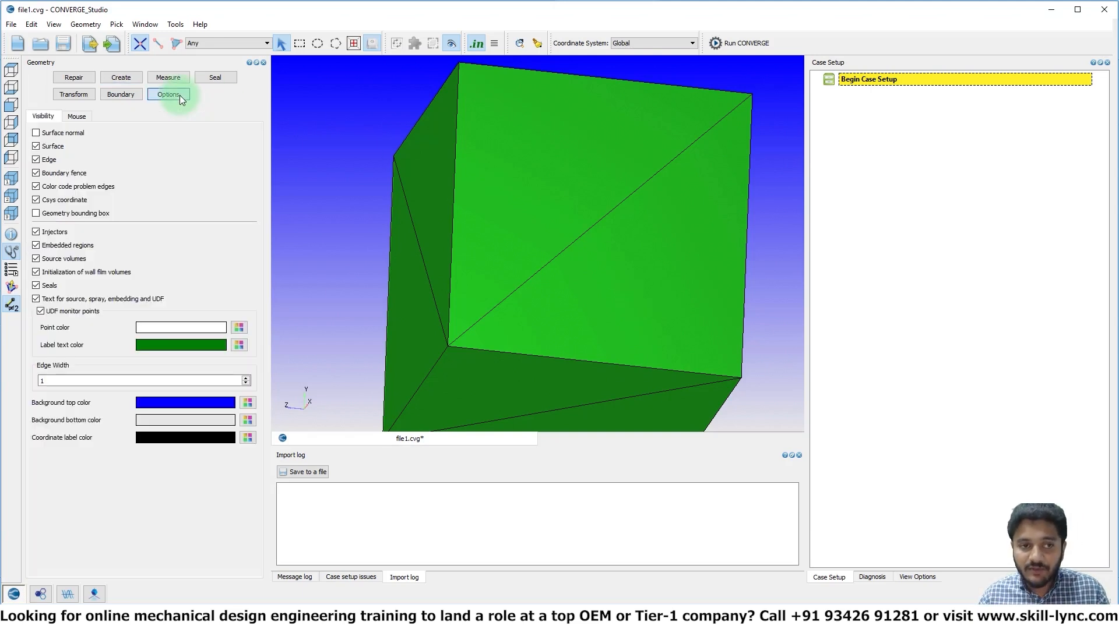
pyautogui.click(85, 117)
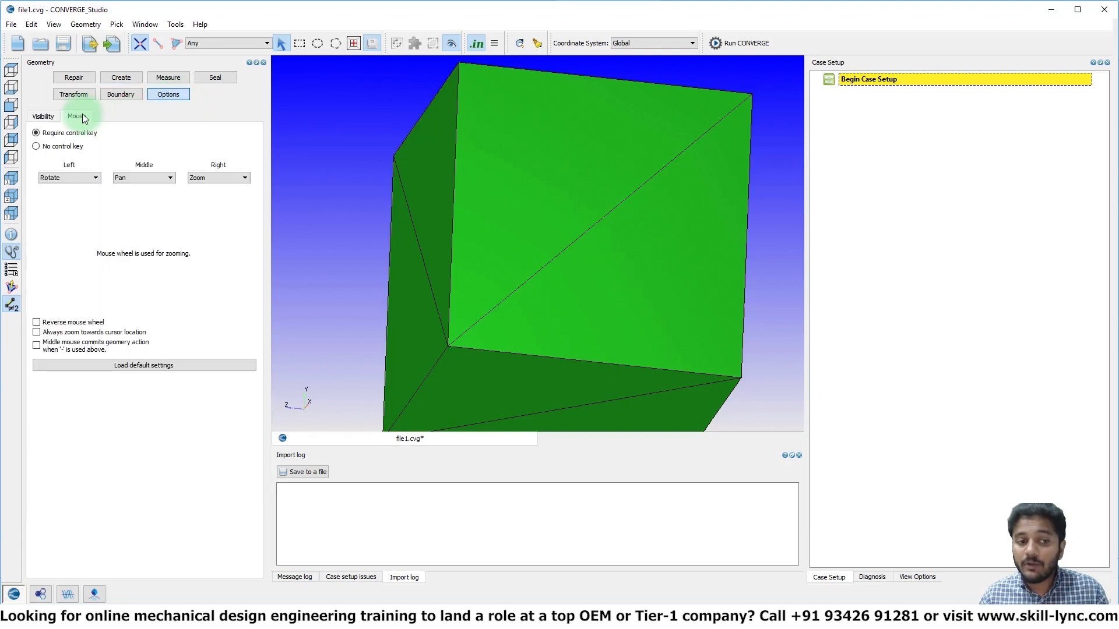
pyautogui.click(36, 146)
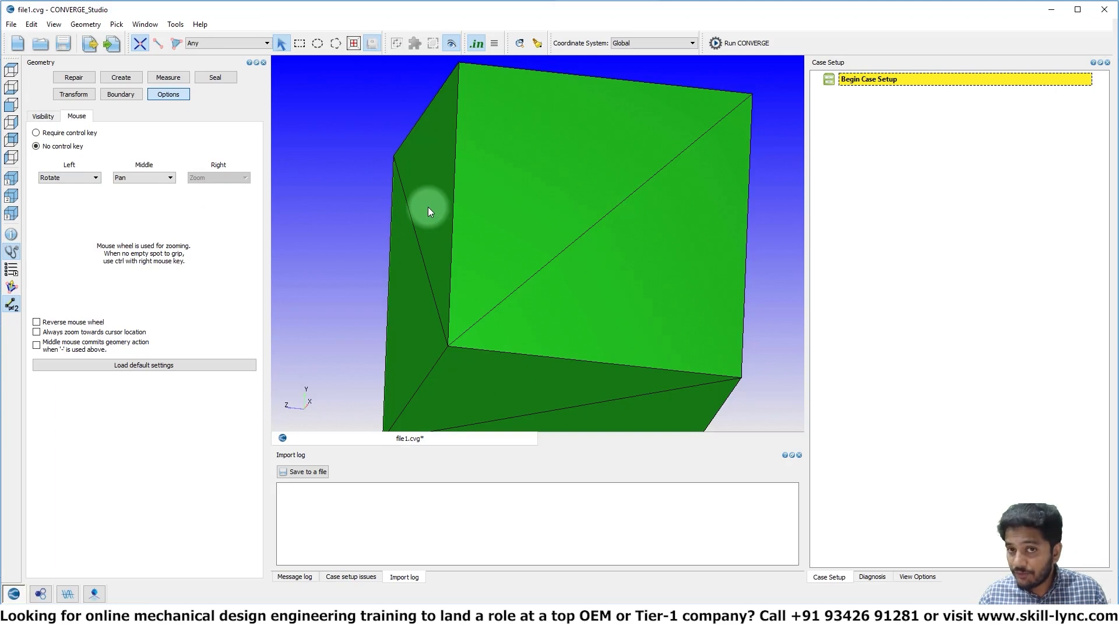
pyautogui.moveTo(428, 208); pyautogui.dragTo(510, 222)
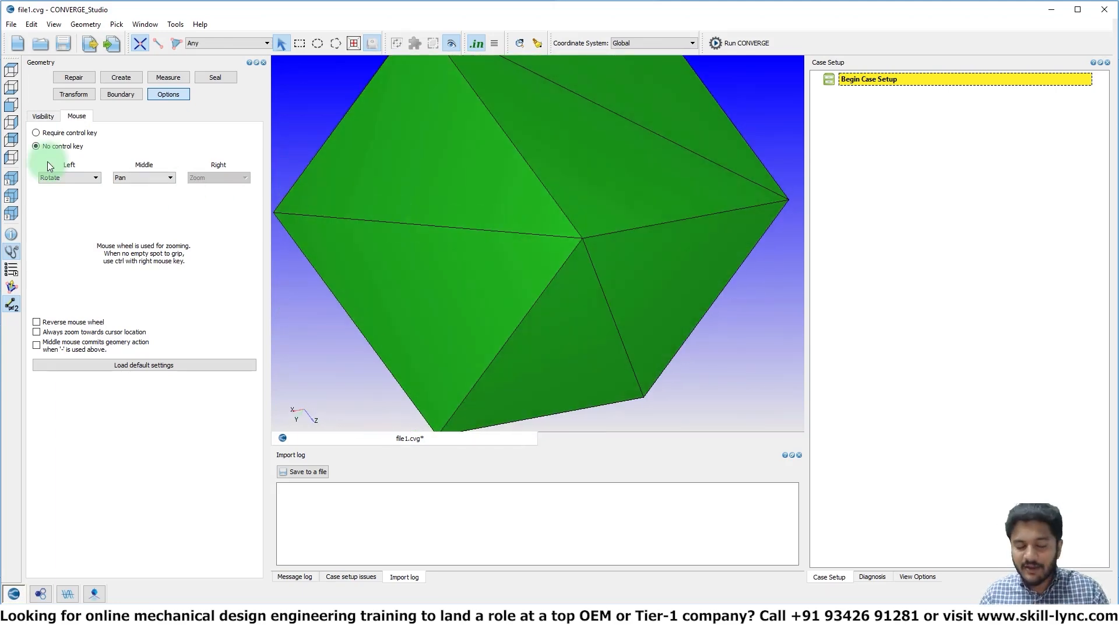
# Set the mouse option back to Require control key and rotate the box to an angled view
pyautogui.click(36, 133)
pyautogui.click(400, 198)
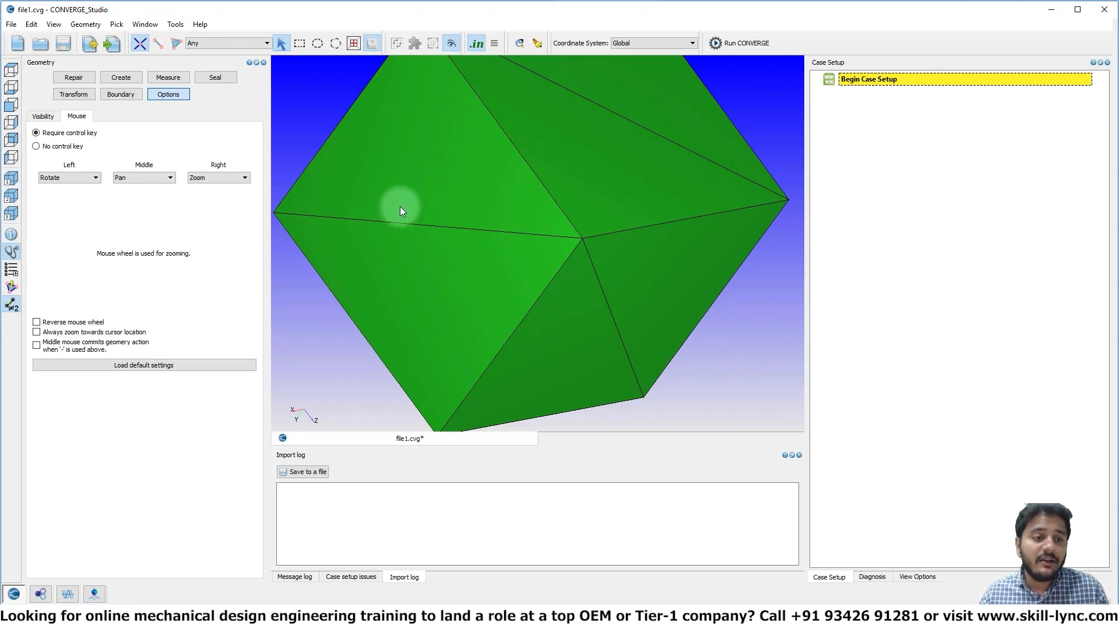
pyautogui.scroll(-8, 400, 207)
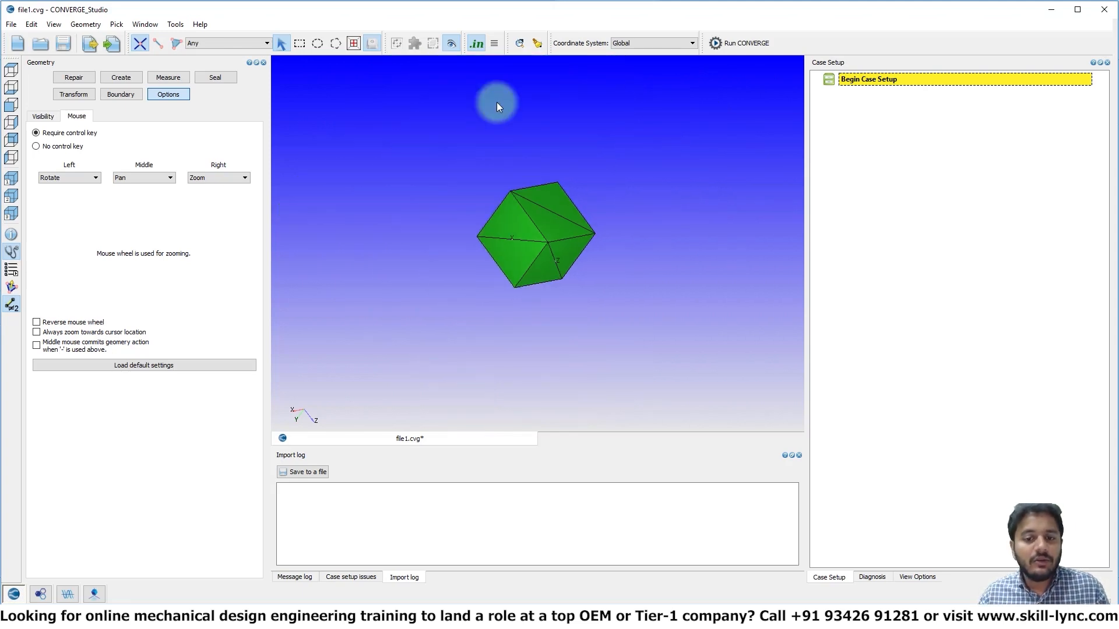
pyautogui.keyDown('ctrl'); pyautogui.moveTo(534, 218); pyautogui.dragTo(557, 246); pyautogui.keyUp('ctrl')
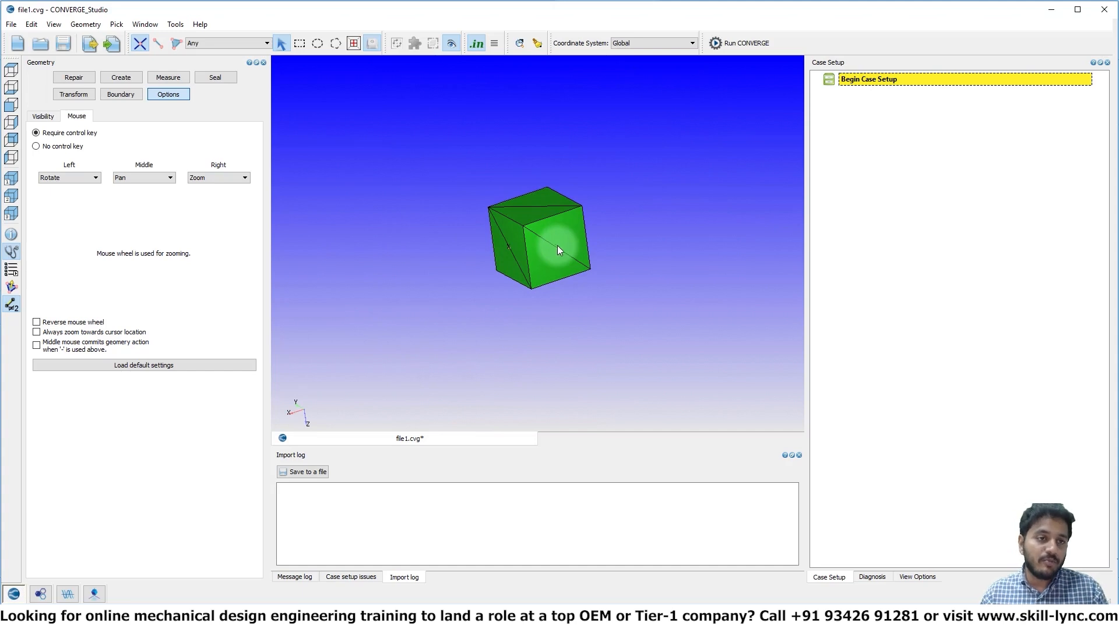
pyautogui.scroll(5, 550, 233)
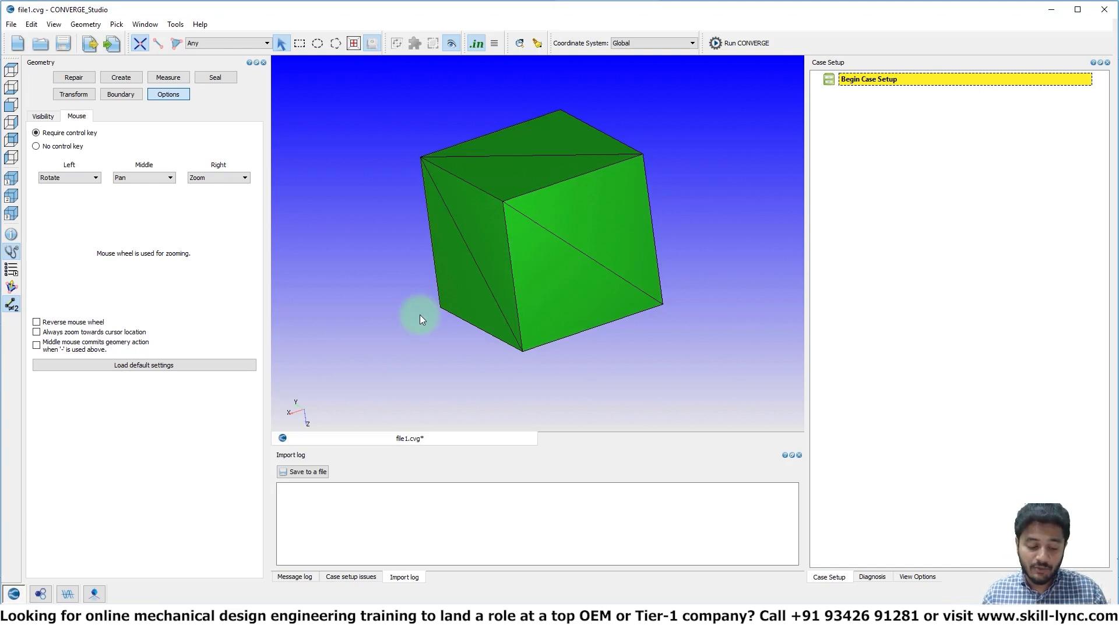
# Undo the creation of the box and look through the editing commands
pyautogui.hotkey('ctrl', 'z')
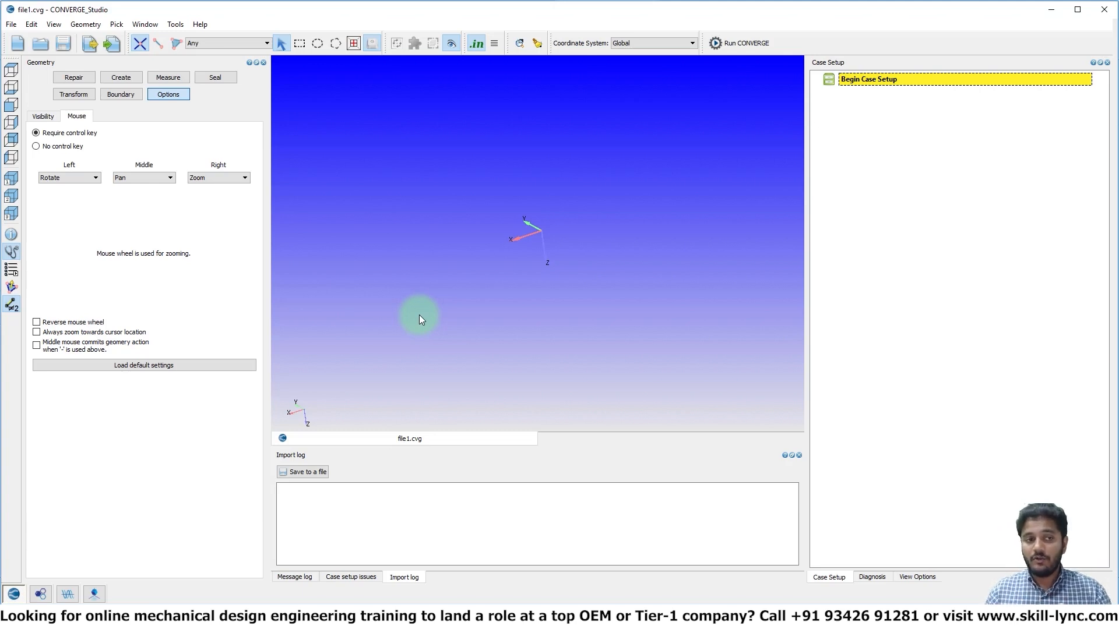
pyautogui.click(33, 26)
pyautogui.click(383, 296)
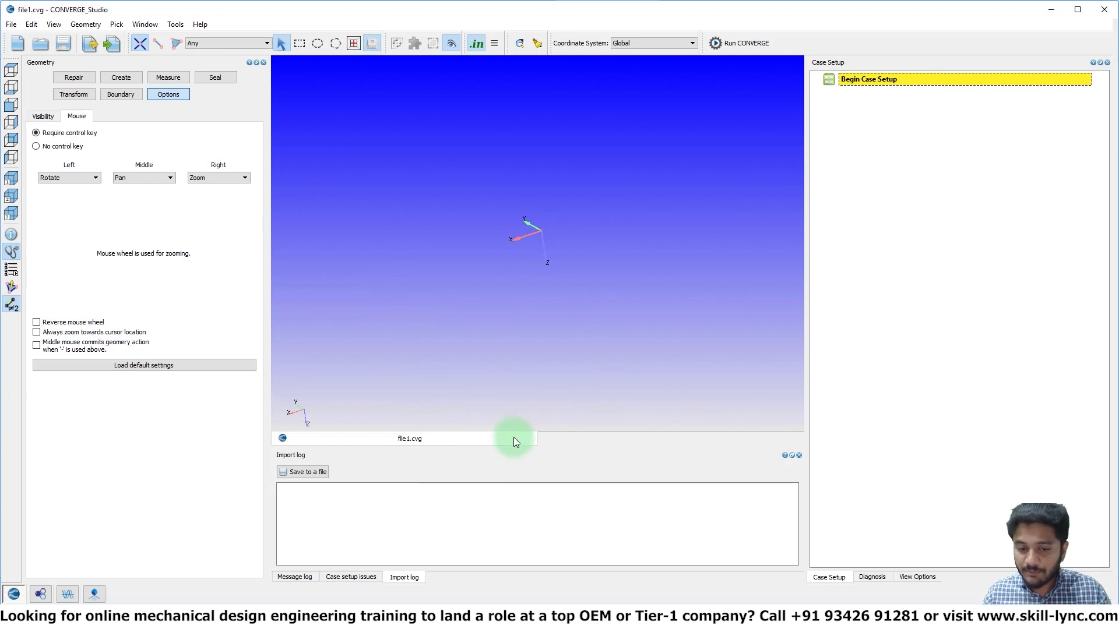
# Close file1.cvg and start a new empty file
pyautogui.rightClick(443, 441)
pyautogui.click(453, 449)
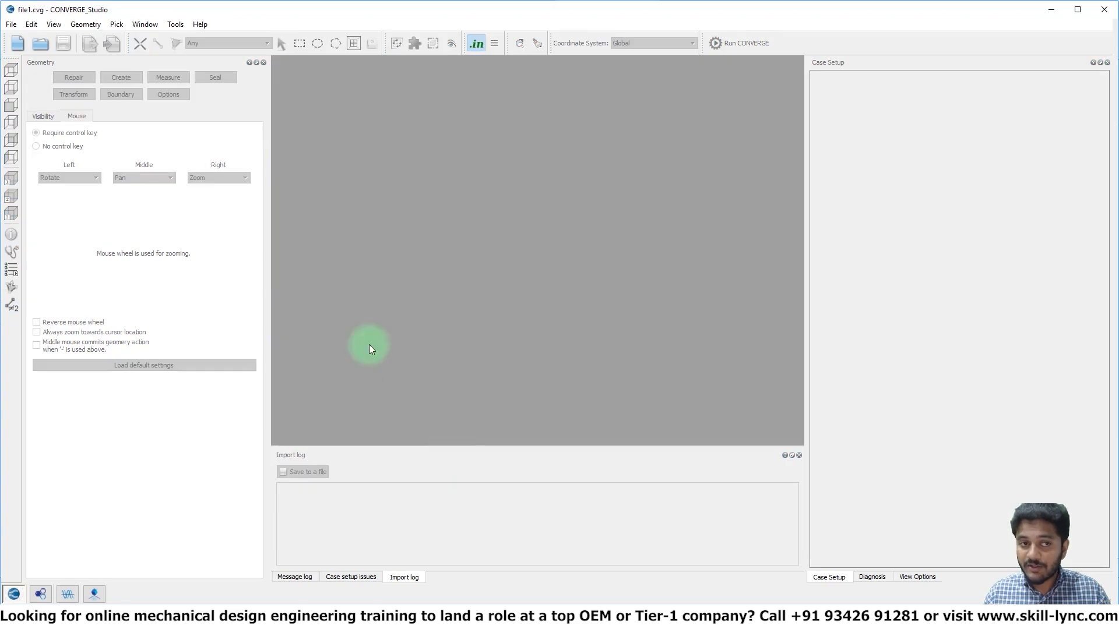
pyautogui.click(28, 44)
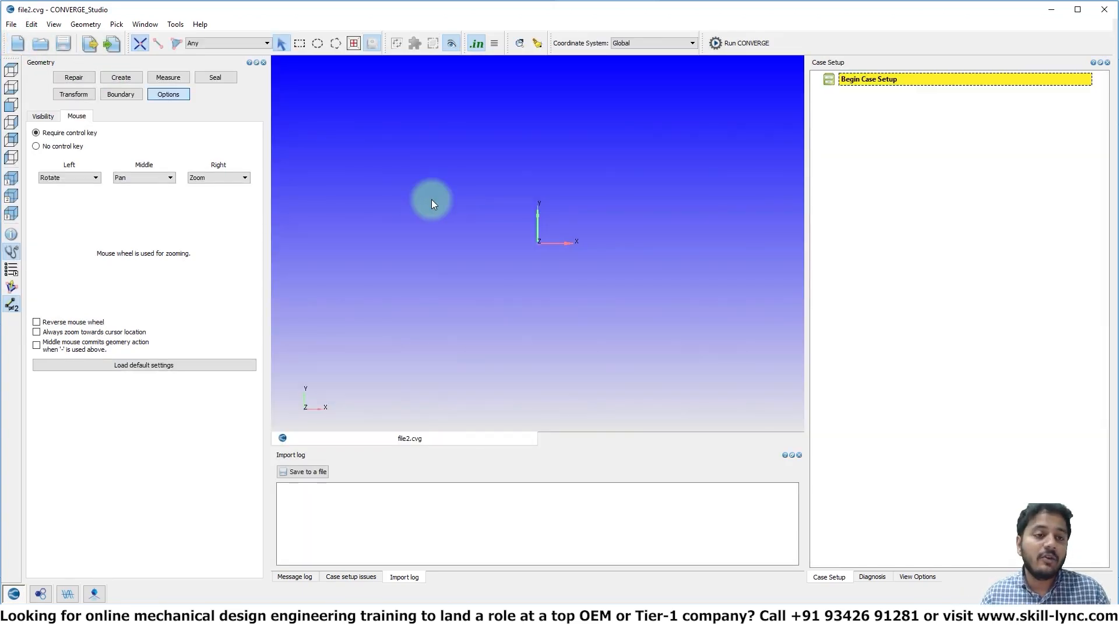
# Create a box centred at 0.05, 0.0, 0.0 with a size of 0.1 × 0.01 × 0.01 m
pyautogui.click(130, 79)
pyautogui.click(163, 117)
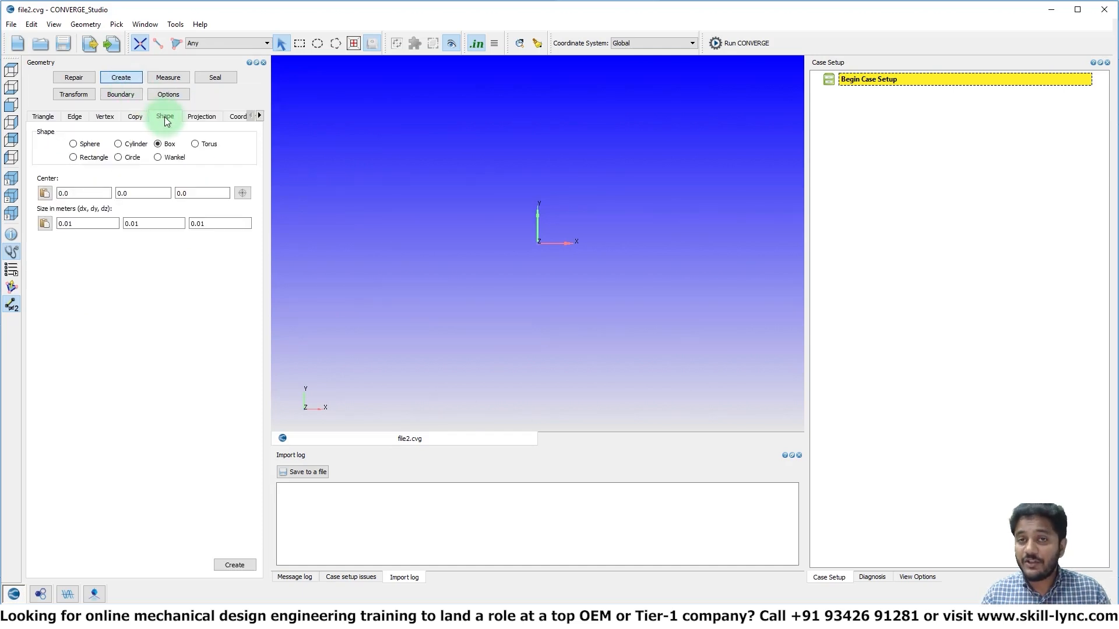
pyautogui.click(86, 195)
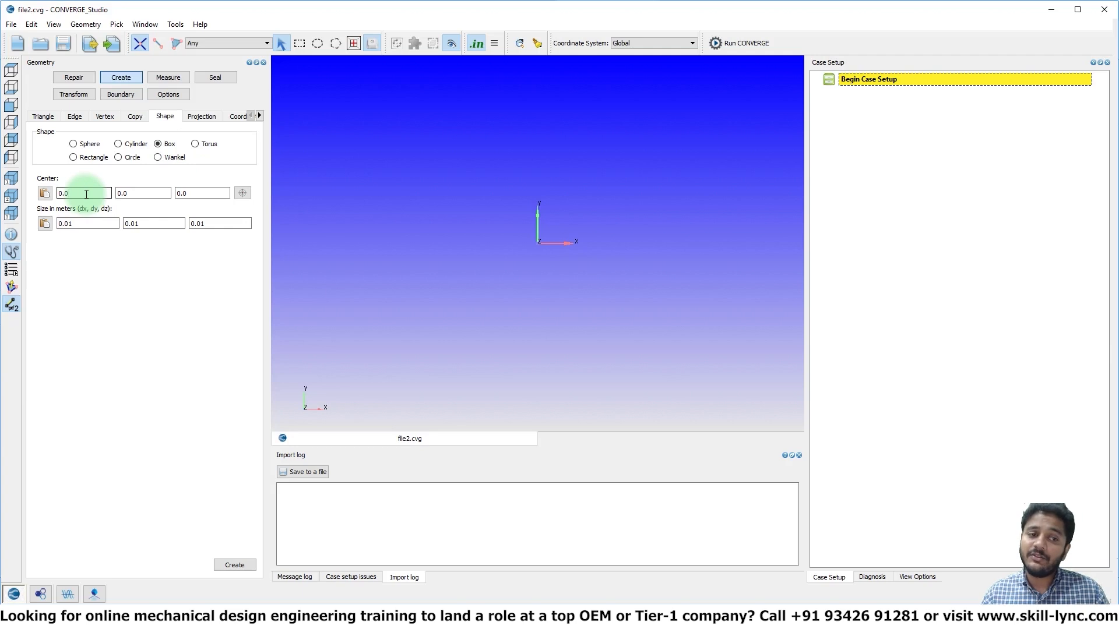
pyautogui.write('5')
pyautogui.click(67, 224)
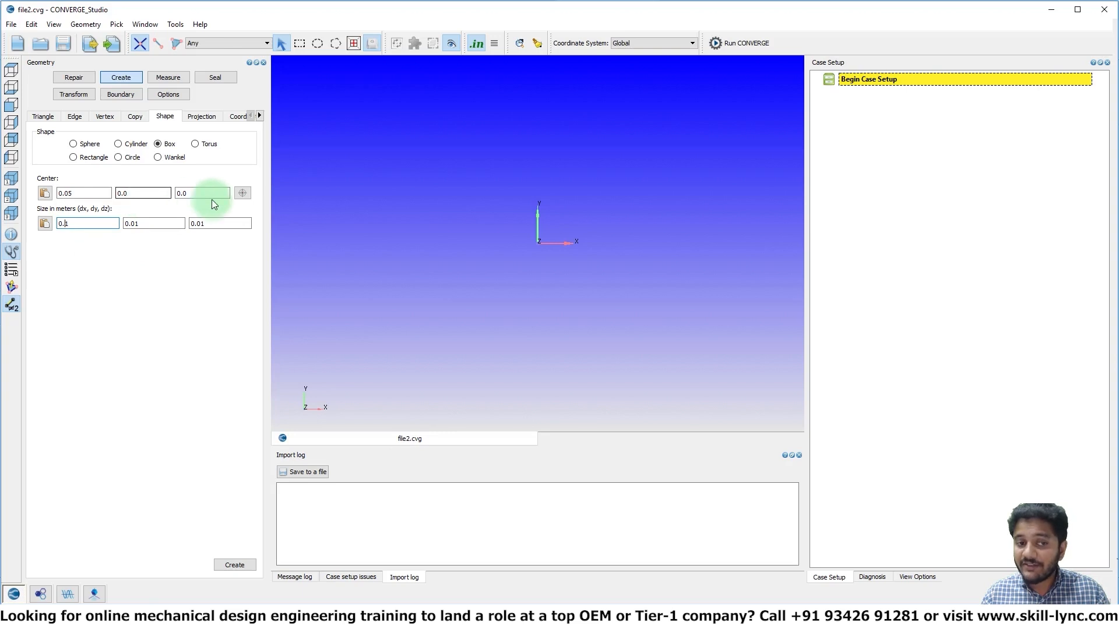
pyautogui.click(45, 224)
pyautogui.click(81, 225)
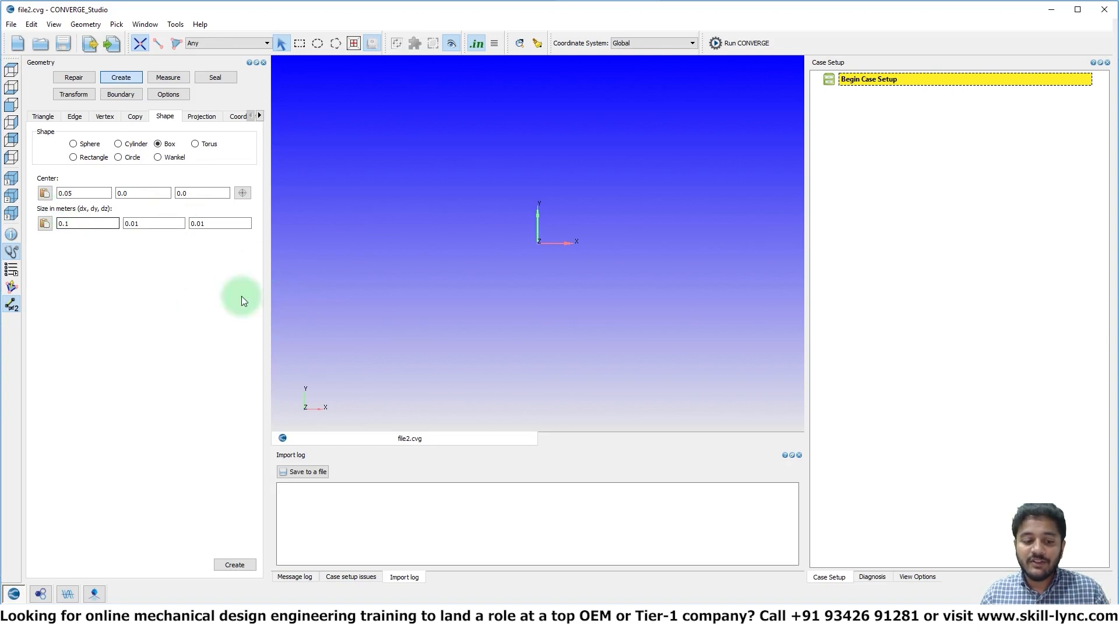
pyautogui.click(235, 563)
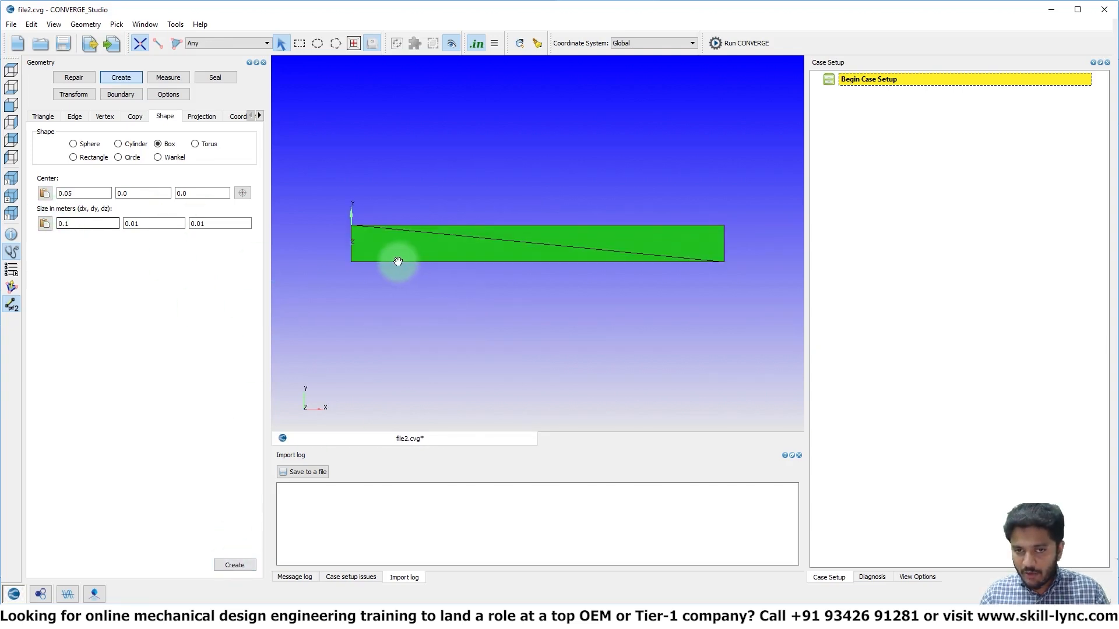
# Rotate the box to expose its end face at the origin and restrict picking to triangles
pyautogui.moveTo(395, 257); pyautogui.dragTo(429, 307)
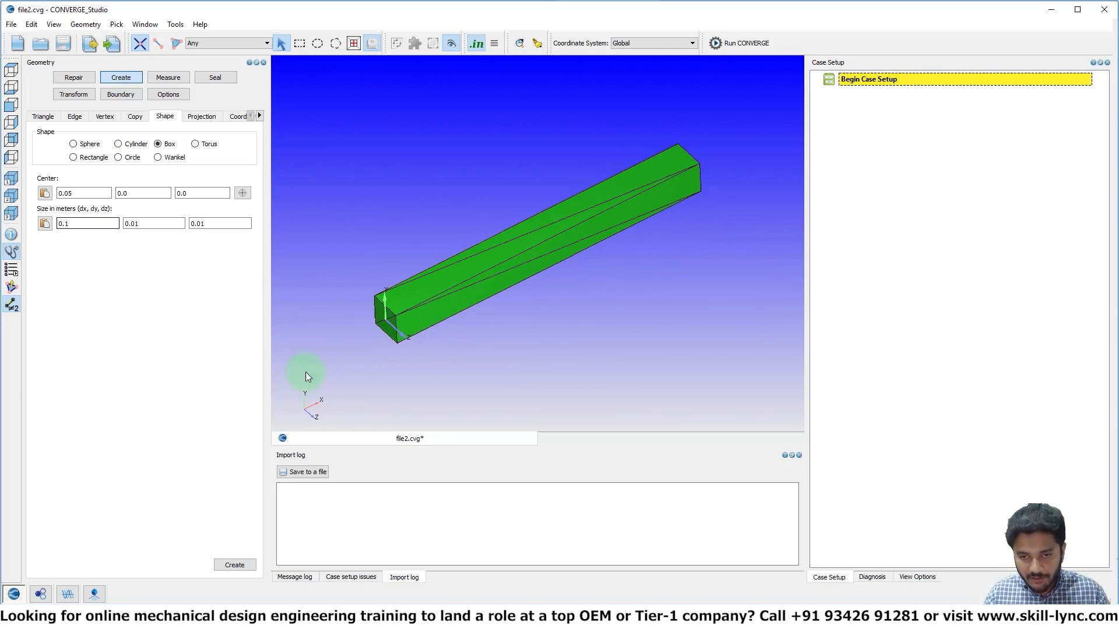
pyautogui.moveTo(489, 280); pyautogui.dragTo(547, 302)
pyautogui.moveTo(725, 297); pyautogui.dragTo(575, 238)
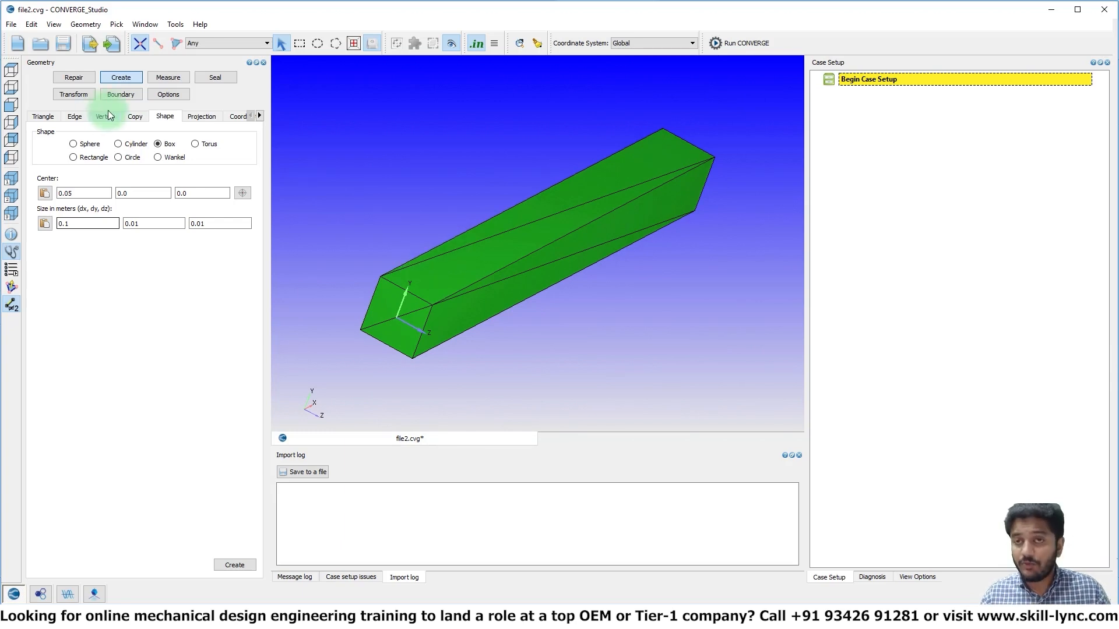
pyautogui.click(280, 45)
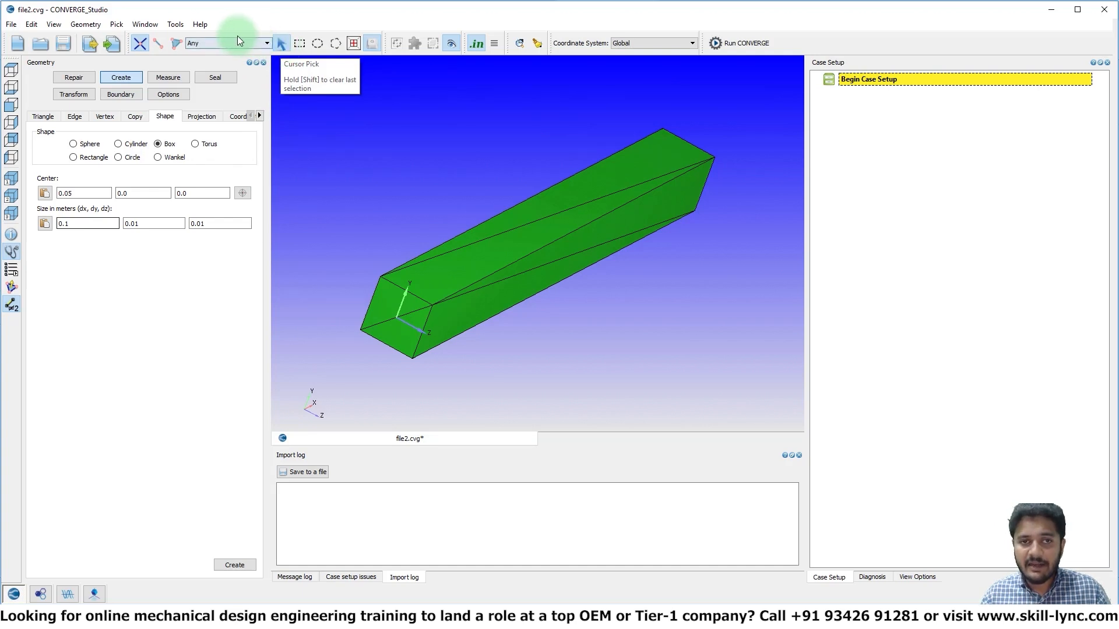
pyautogui.click(177, 46)
# Try selecting both triangles of the box's end face at the origin and clear the selection
pyautogui.click(384, 300)
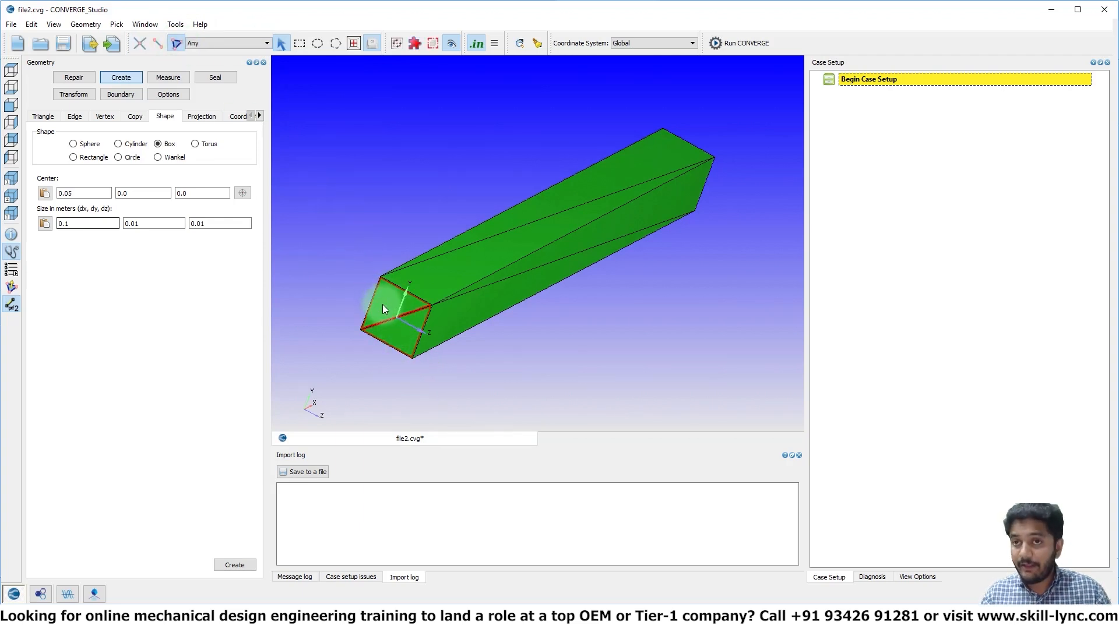
pyautogui.click(403, 297)
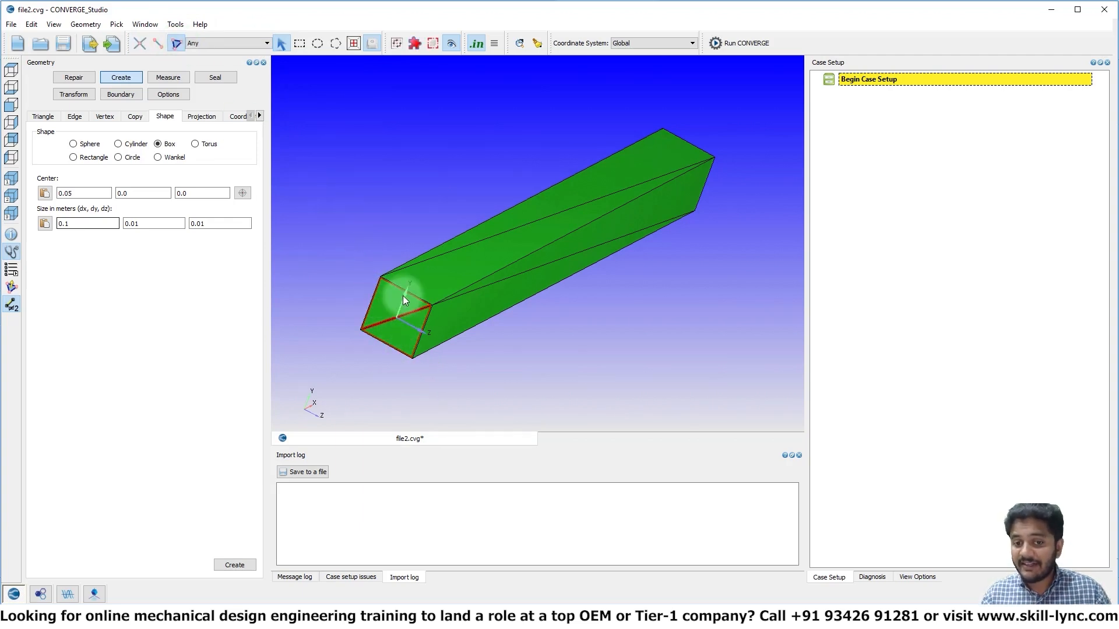
pyautogui.click(453, 365)
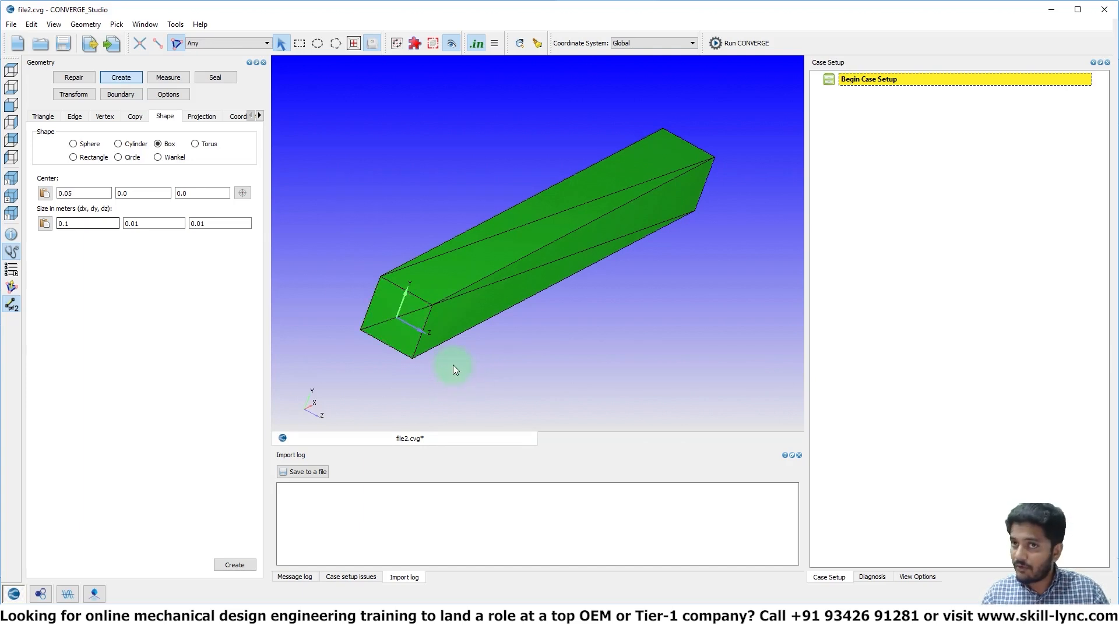
pyautogui.click(377, 314)
pyautogui.click(388, 336)
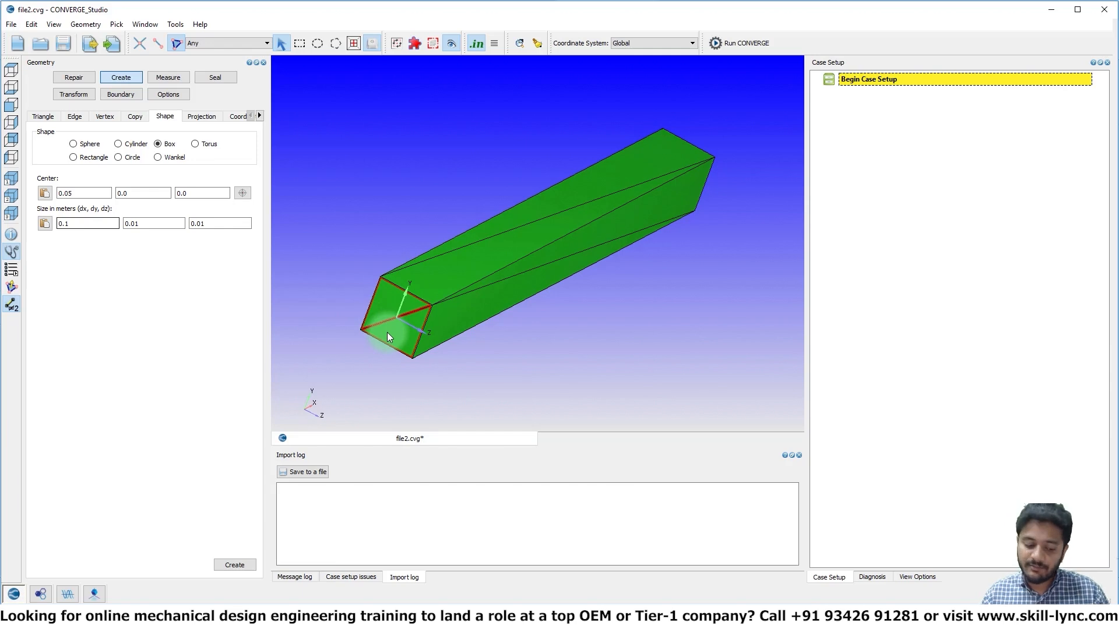
pyautogui.press('Escape')
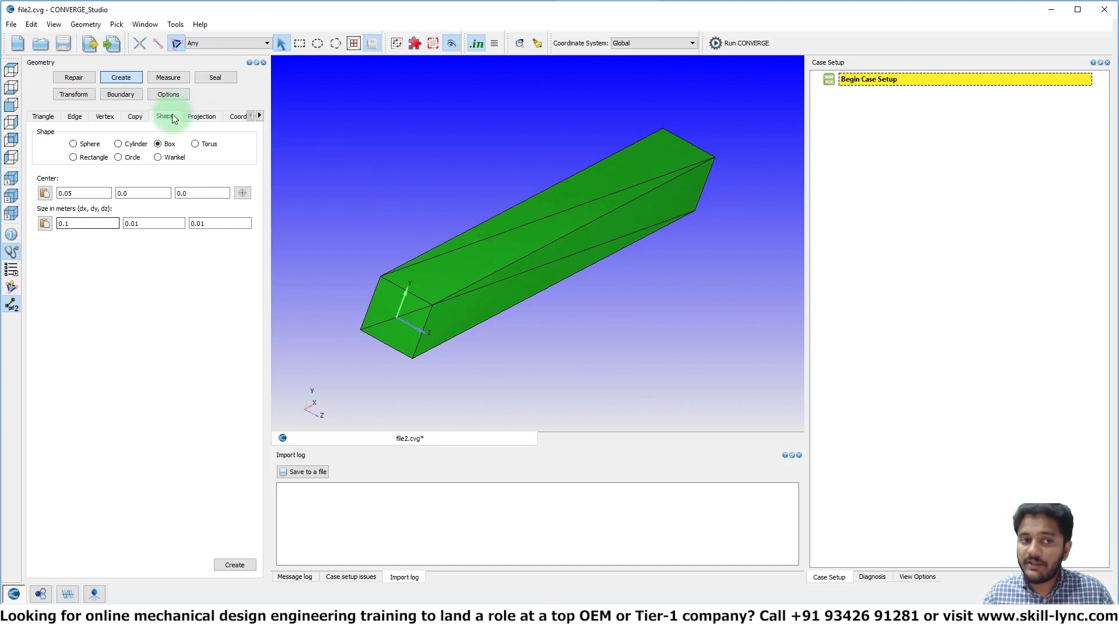
# Add two boundaries for flagging triangles, with IDs 1 and 2 and the default names Boundary 1 and Boundary 2
pyautogui.click(124, 93)
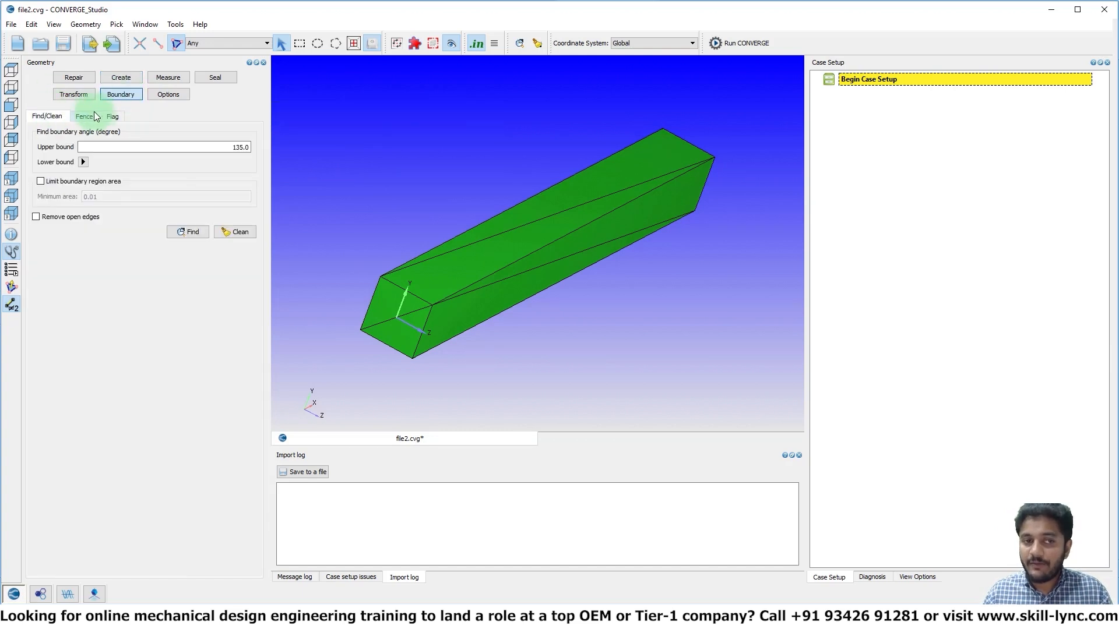
pyautogui.click(114, 118)
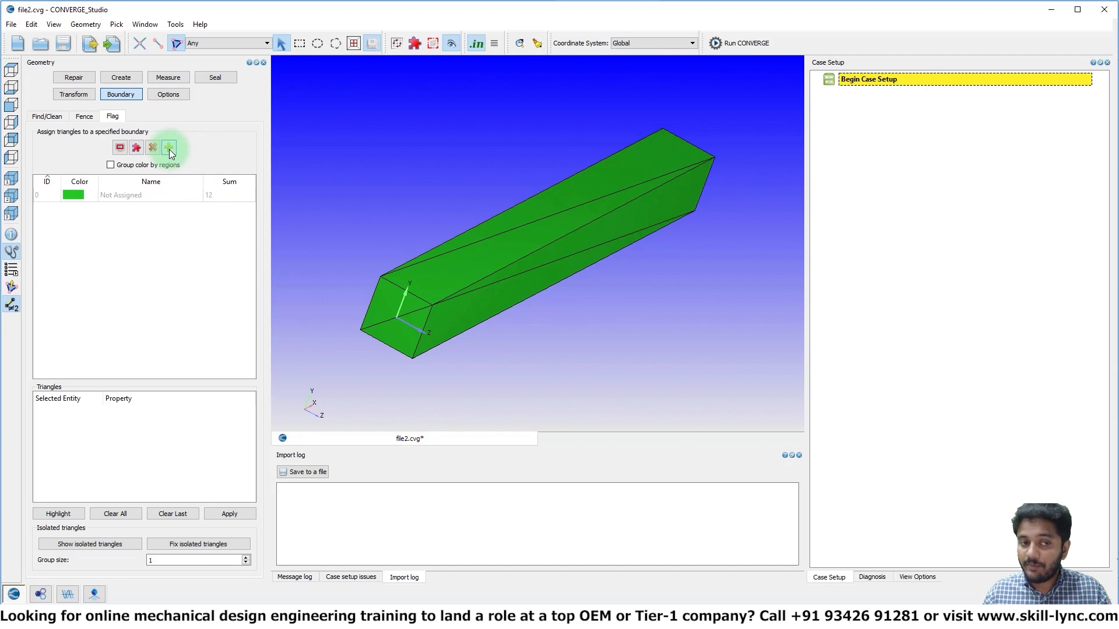
pyautogui.click(169, 148)
pyautogui.click(422, 274)
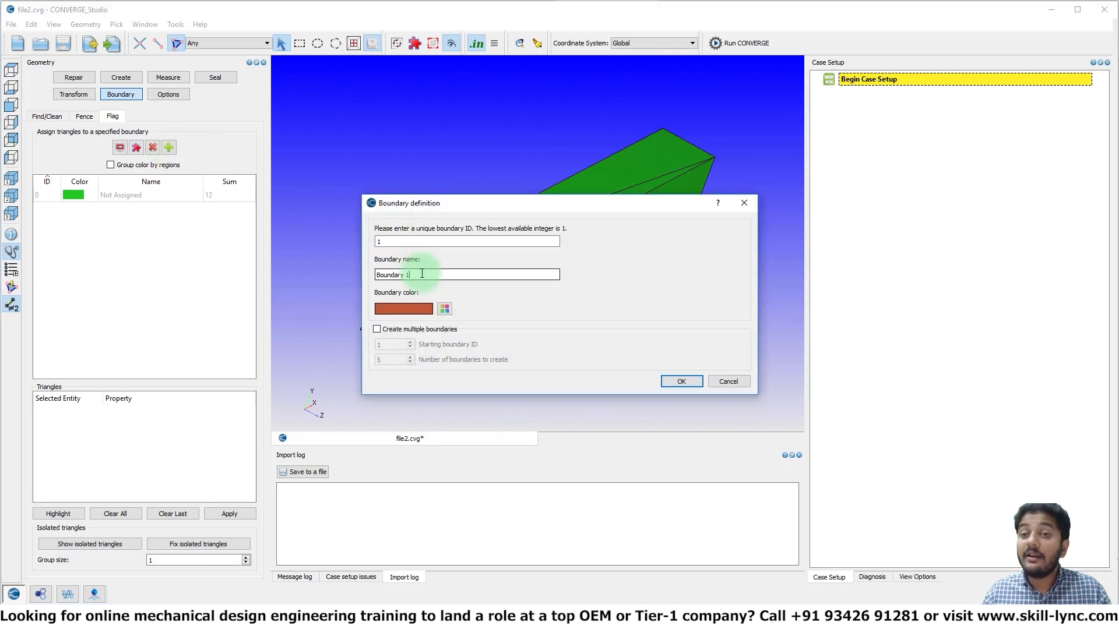
pyautogui.moveTo(422, 275); pyautogui.dragTo(345, 274)
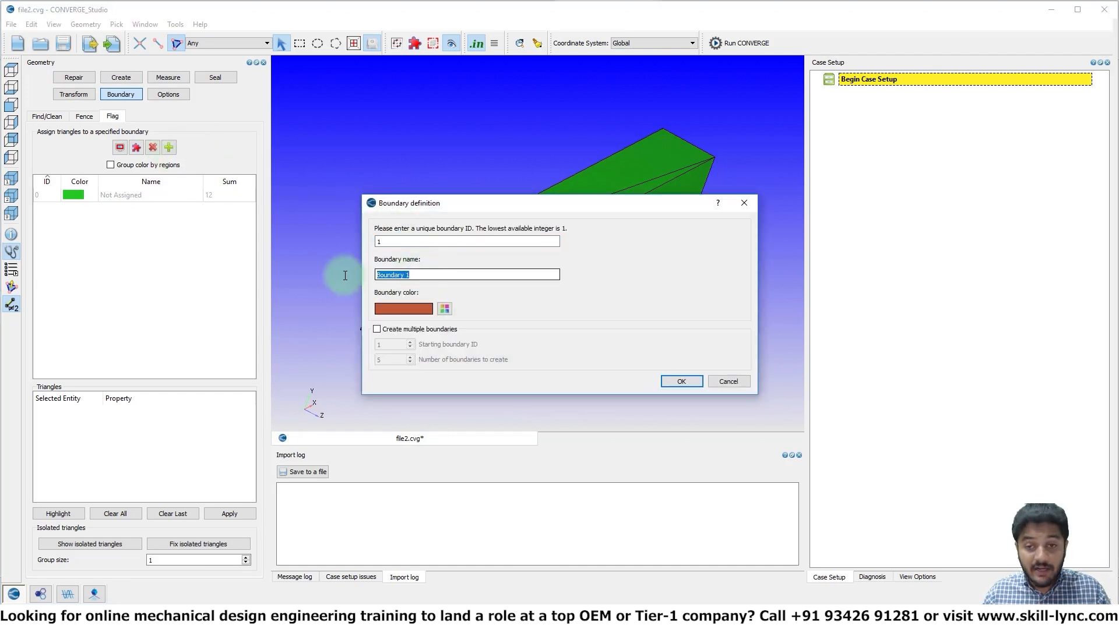
pyautogui.click(697, 384)
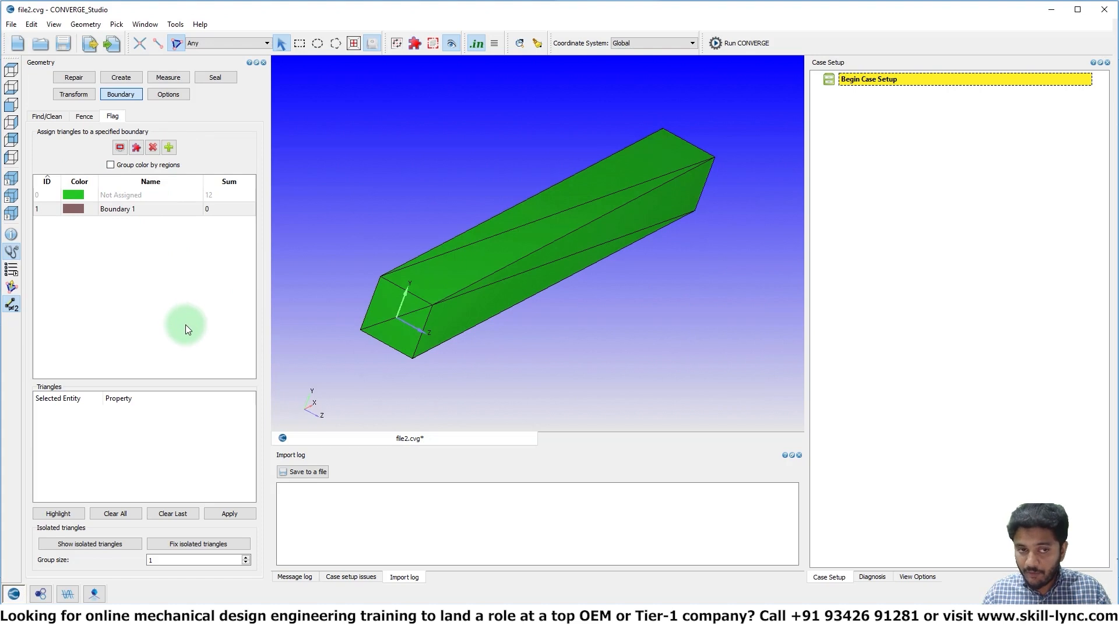
pyautogui.click(169, 148)
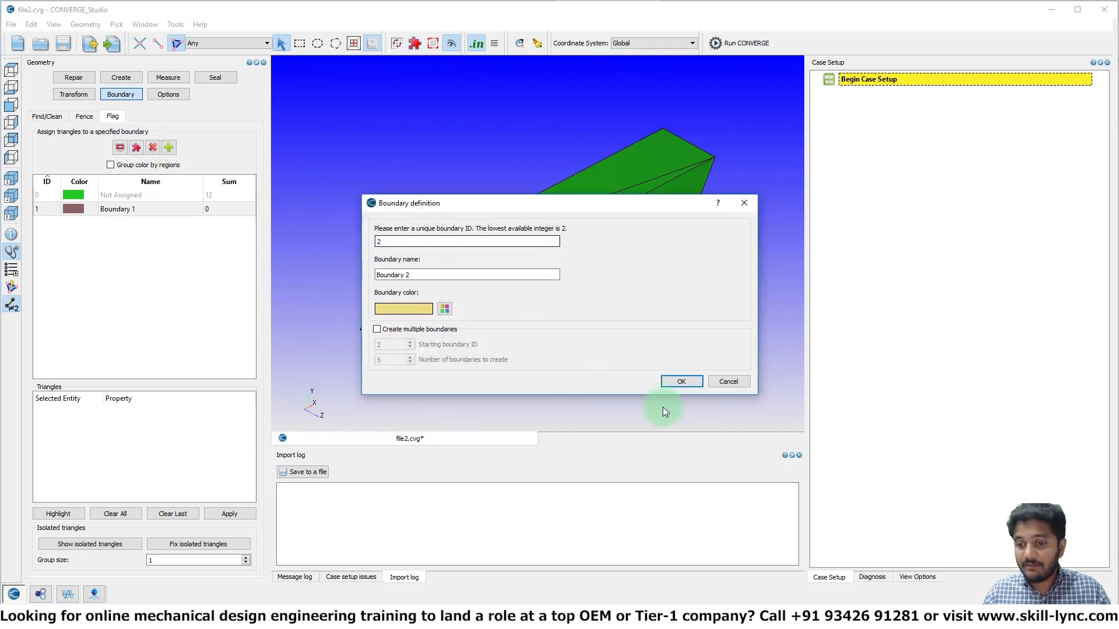
pyautogui.click(682, 382)
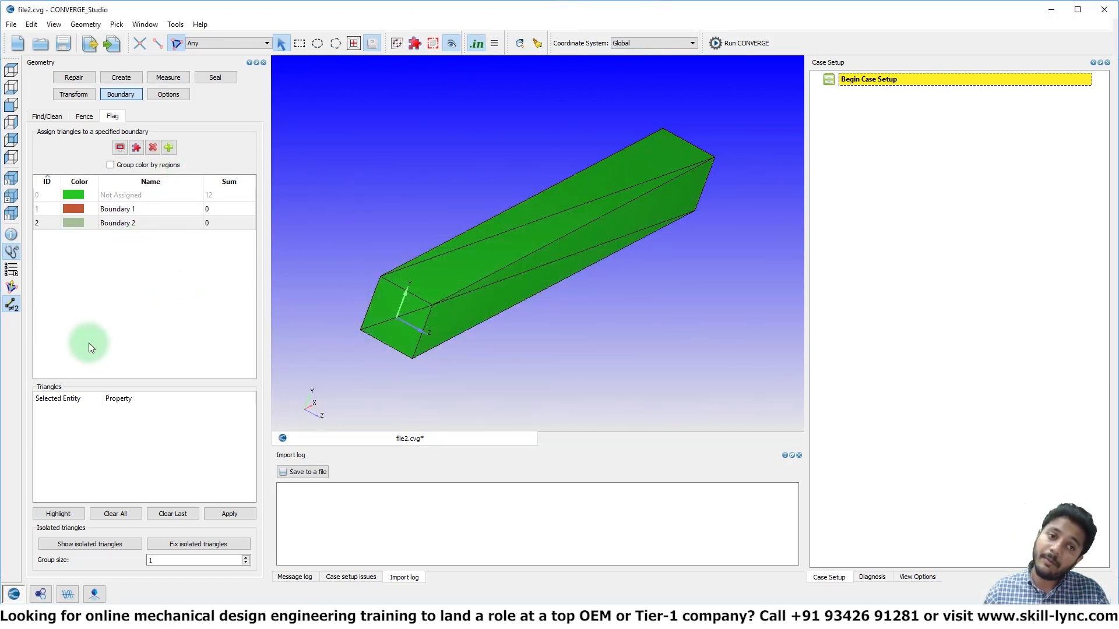
# Create three more boundaries at once, starting at boundary ID 3
pyautogui.click(167, 148)
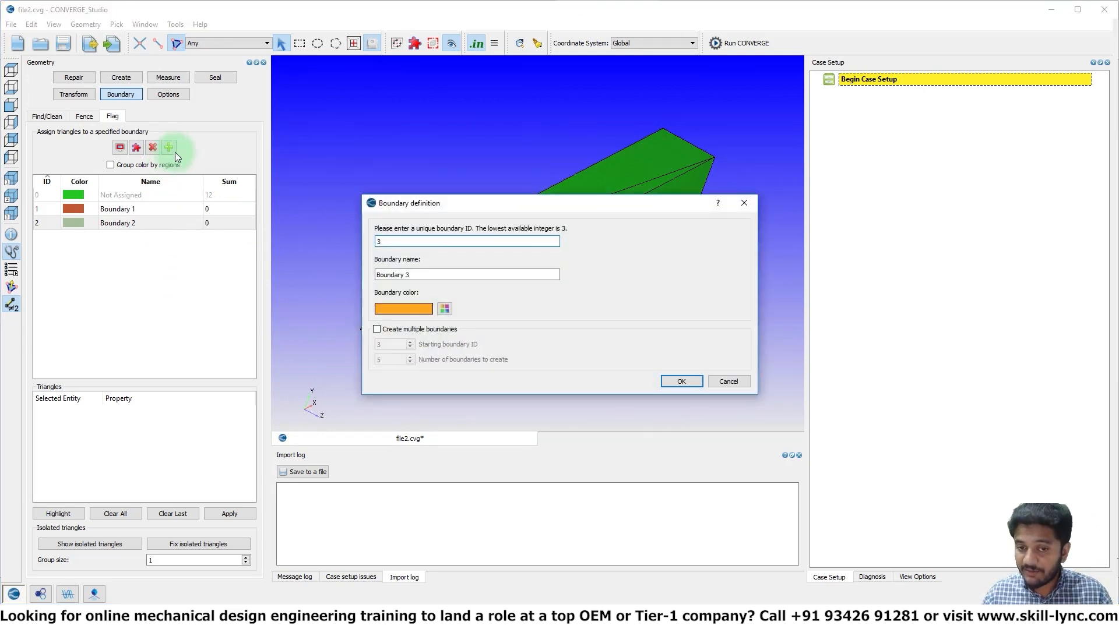
pyautogui.click(416, 330)
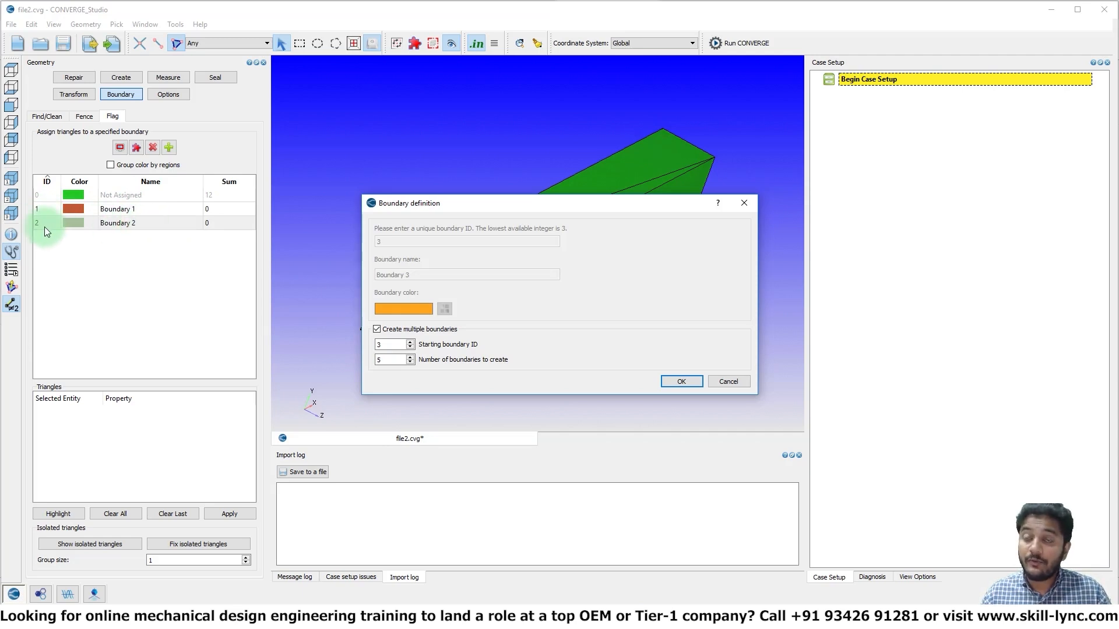
pyautogui.doubleClick(389, 360)
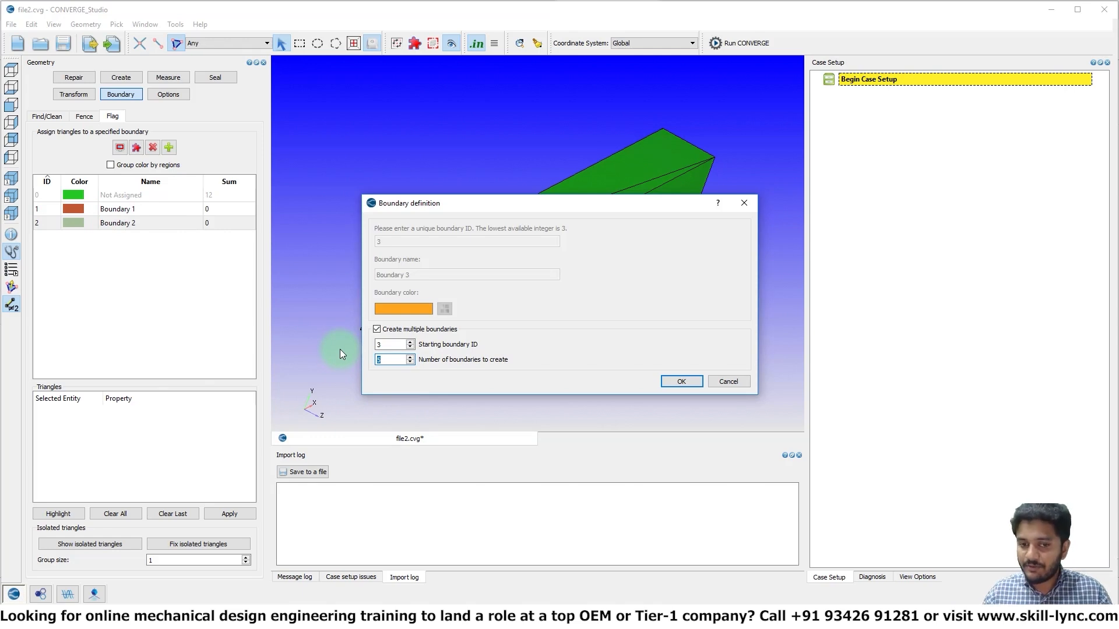
pyautogui.write('3')
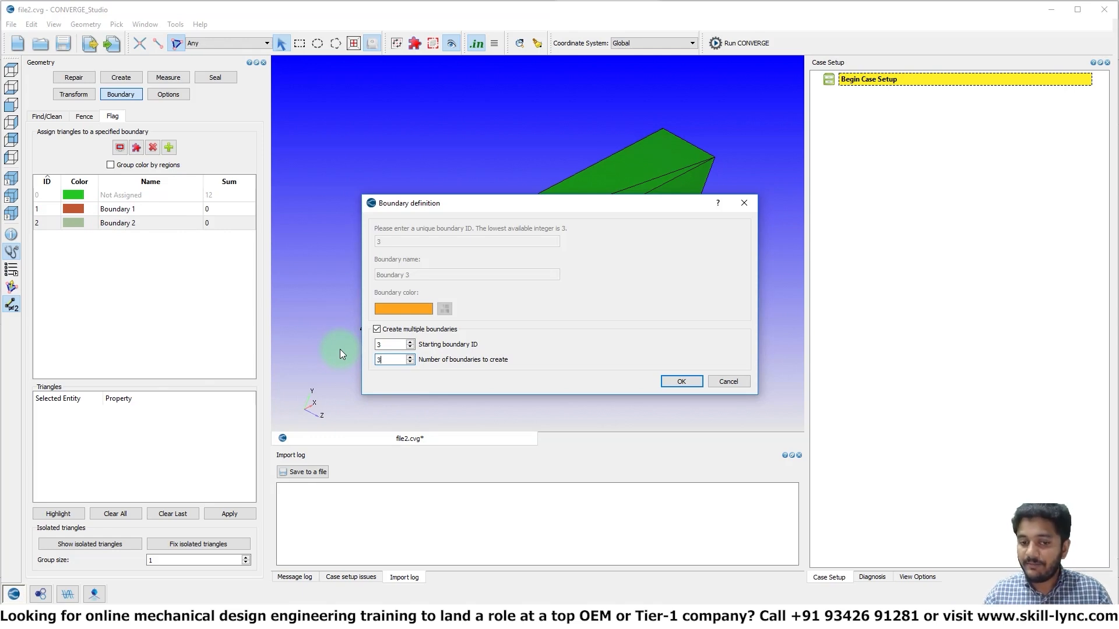
pyautogui.click(670, 382)
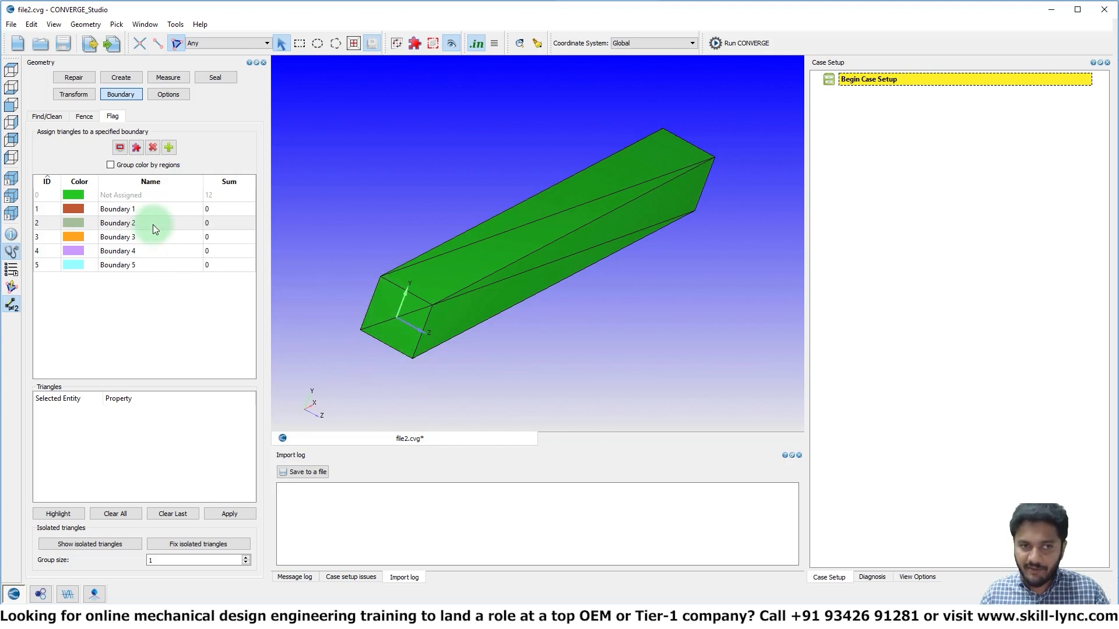
# Assign the two triangles of the box's end face at the origin to Boundary 1
pyautogui.click(135, 208)
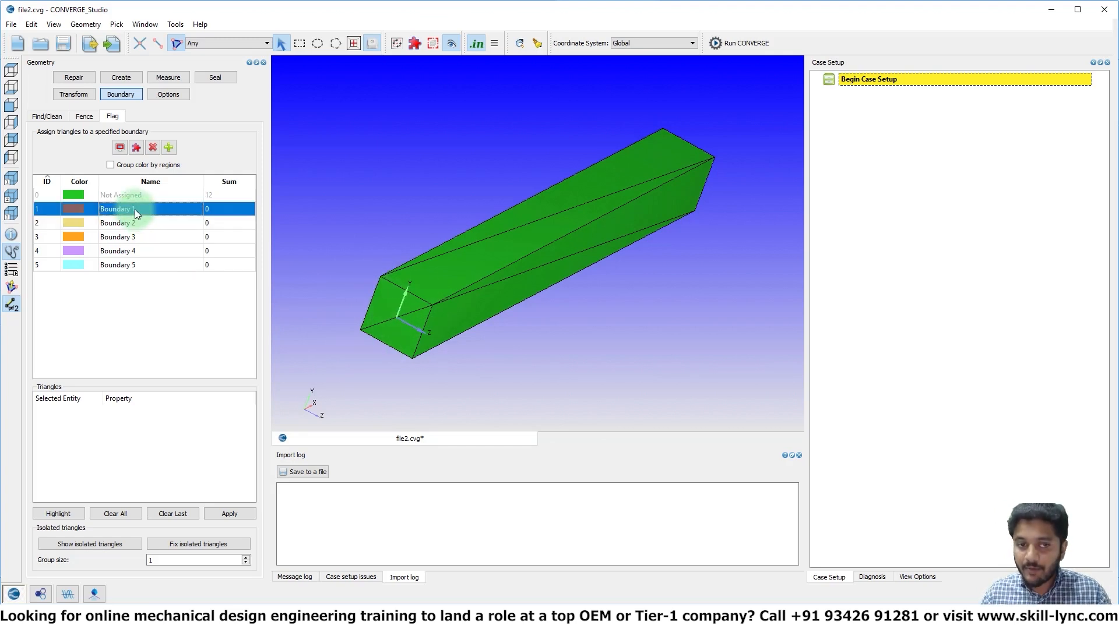
pyautogui.click(389, 306)
pyautogui.click(398, 331)
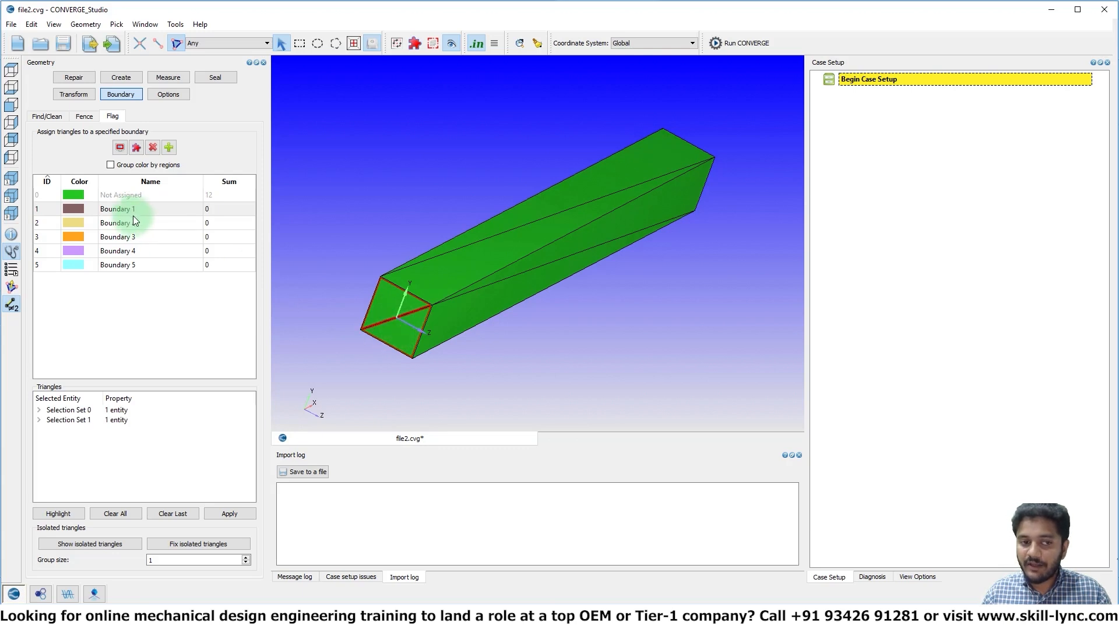
pyautogui.click(229, 511)
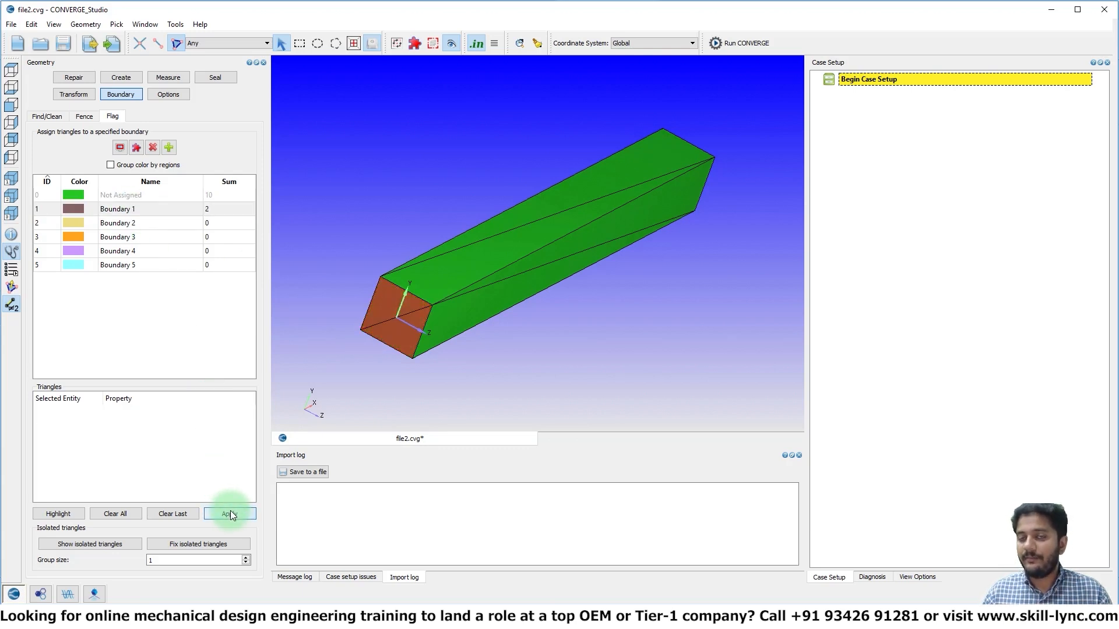
# Rename Boundary 1 as Inlet
pyautogui.click(158, 209)
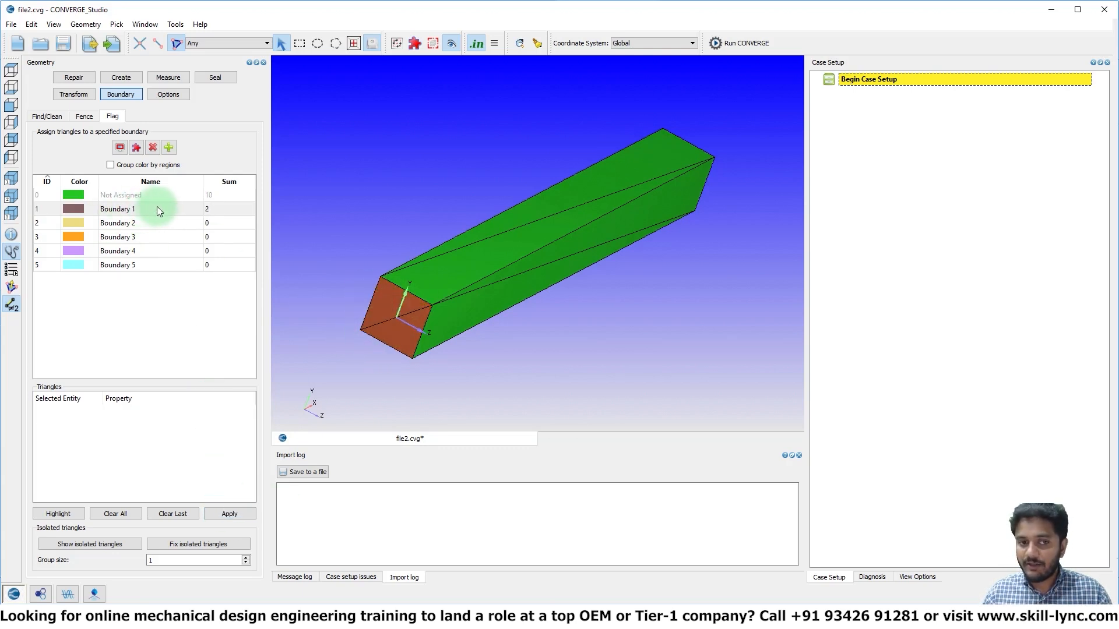
pyautogui.click(112, 208)
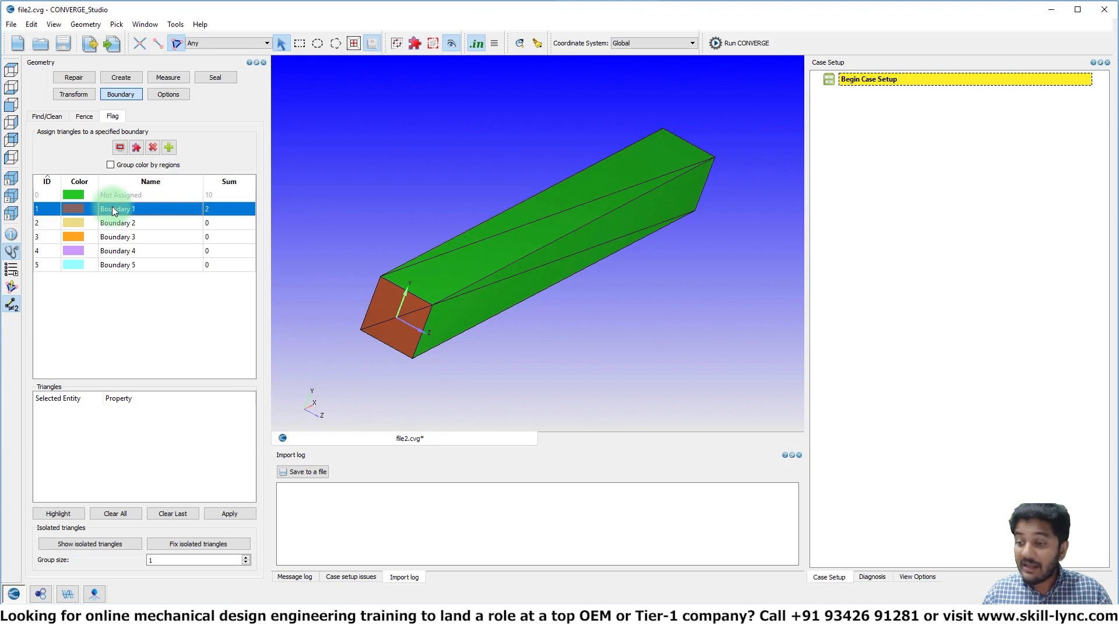
pyautogui.doubleClick(112, 208)
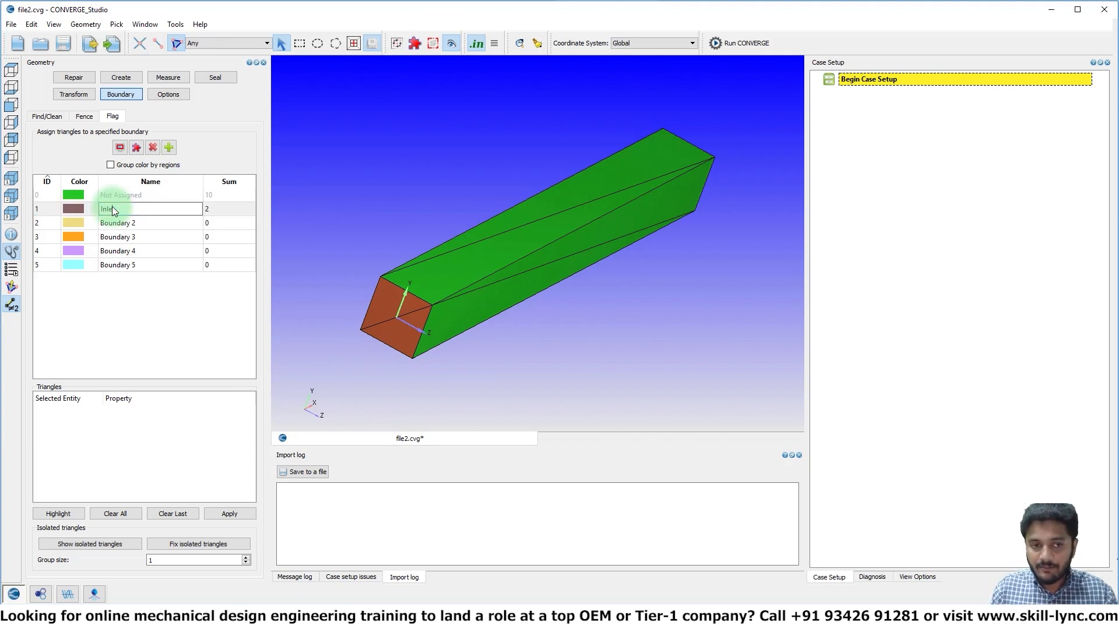
pyautogui.write('Inlet')
# Assign the two triangles of the end face opposite the inlet to Boundary 2 and rename that boundary Outlet
pyautogui.click(133, 226)
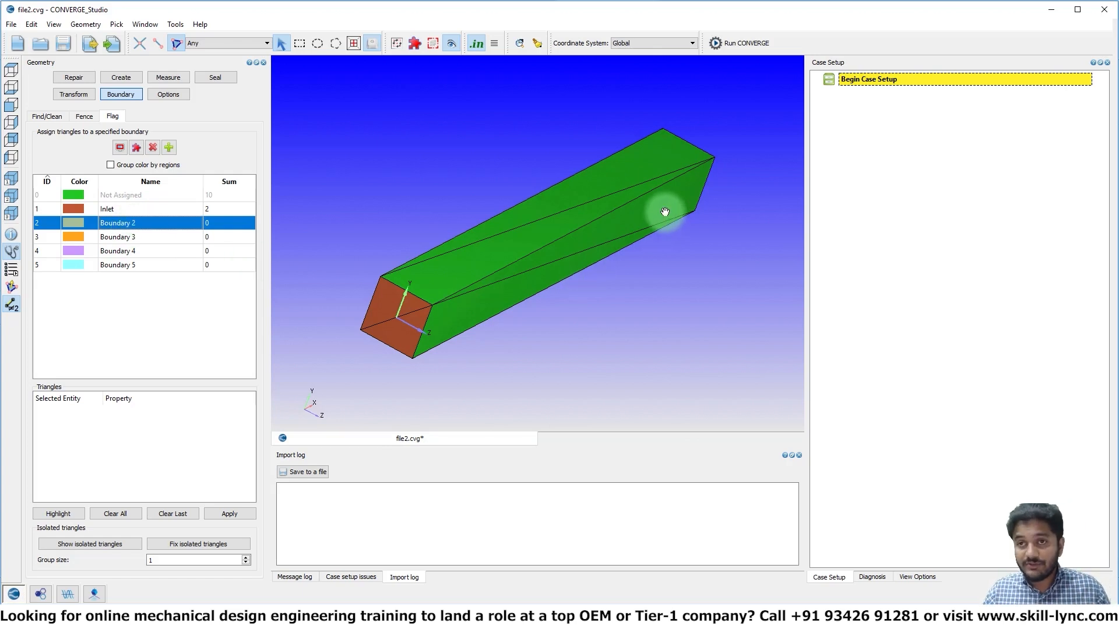
pyautogui.moveTo(680, 216); pyautogui.dragTo(570, 291)
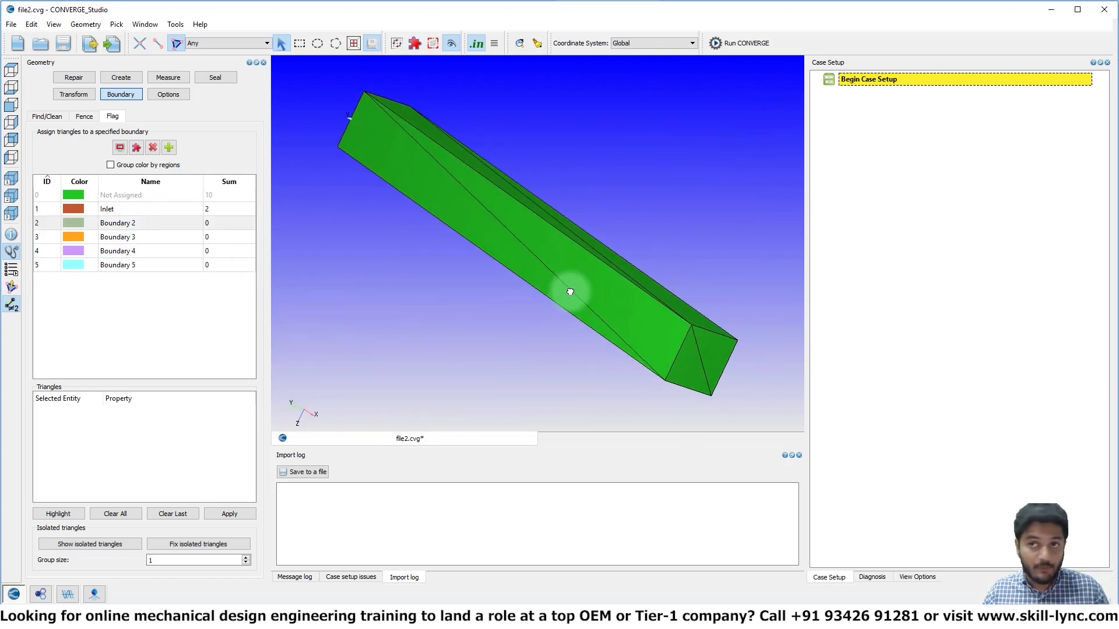
pyautogui.click(693, 364)
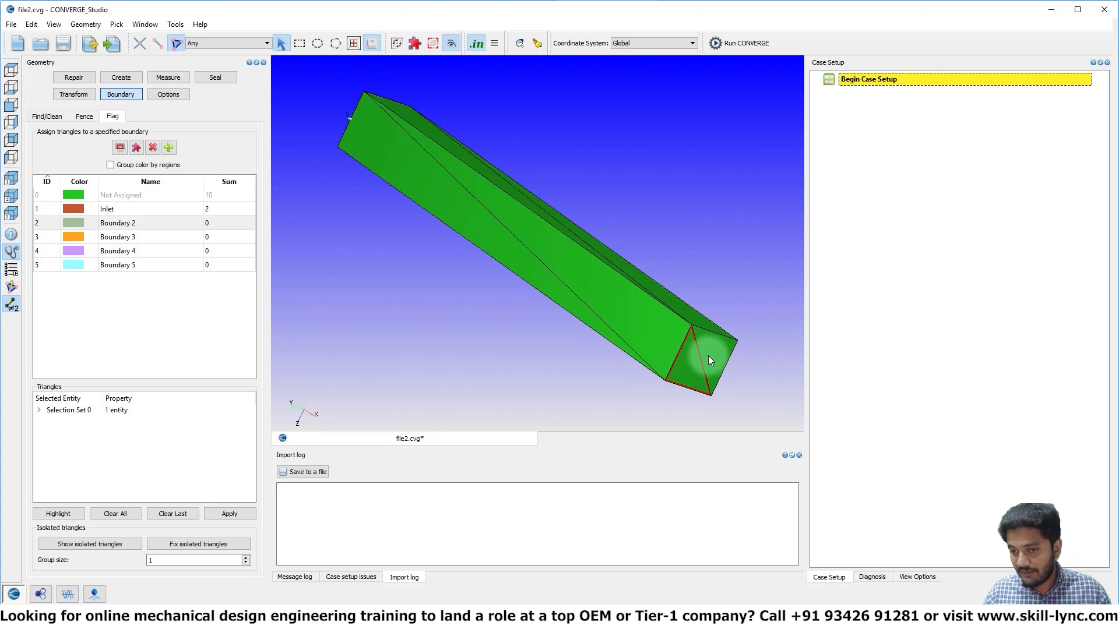
pyautogui.click(709, 357)
pyautogui.click(124, 224)
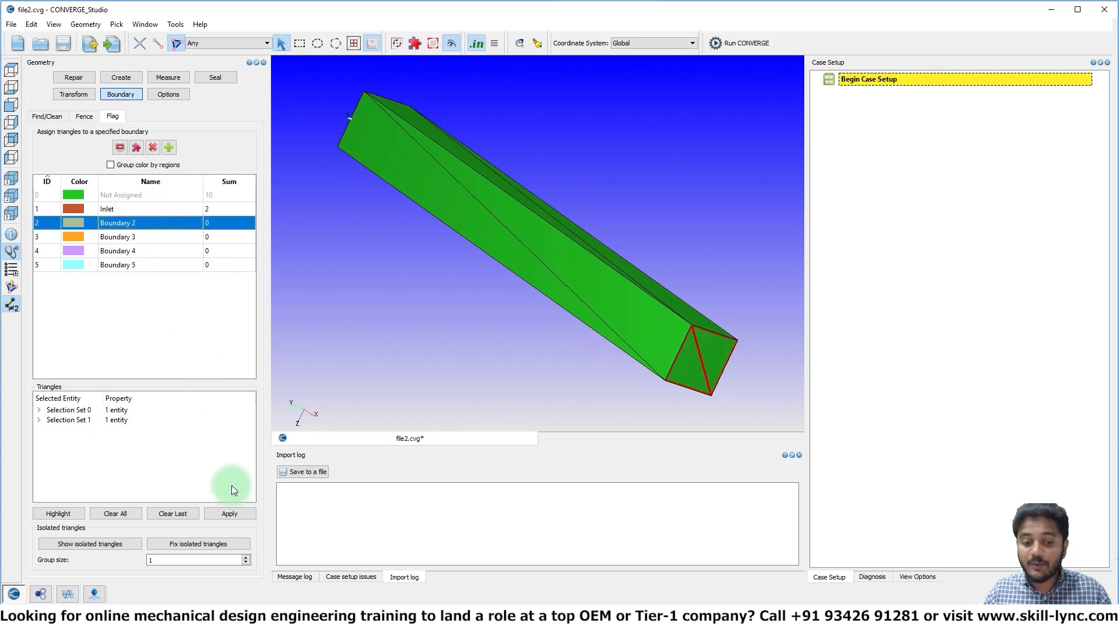
pyautogui.click(238, 514)
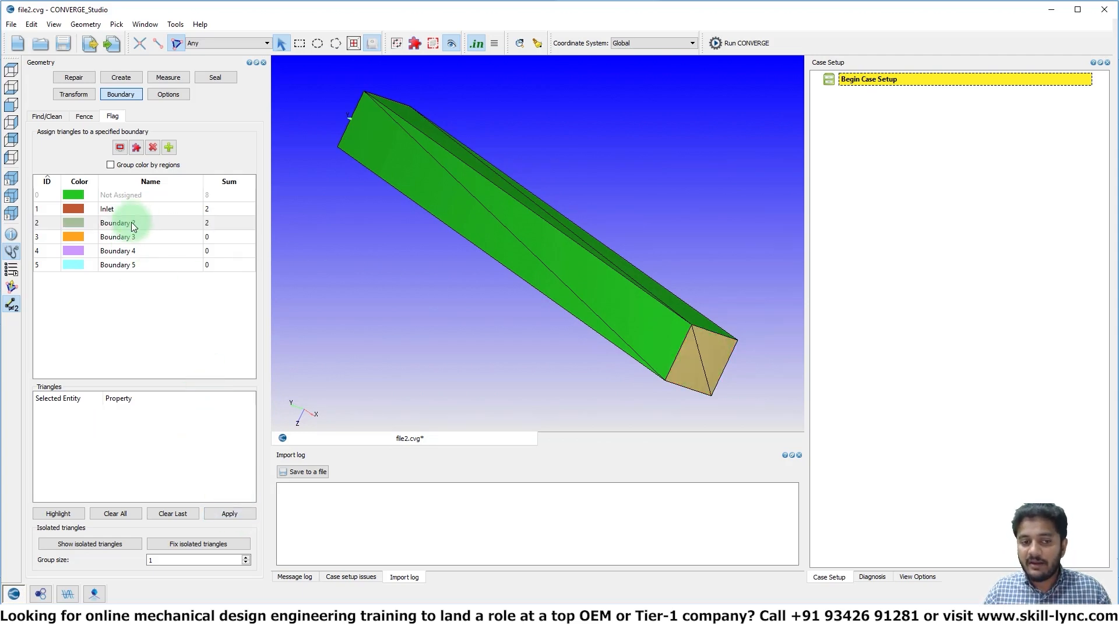
pyautogui.click(131, 222)
pyautogui.click(131, 222)
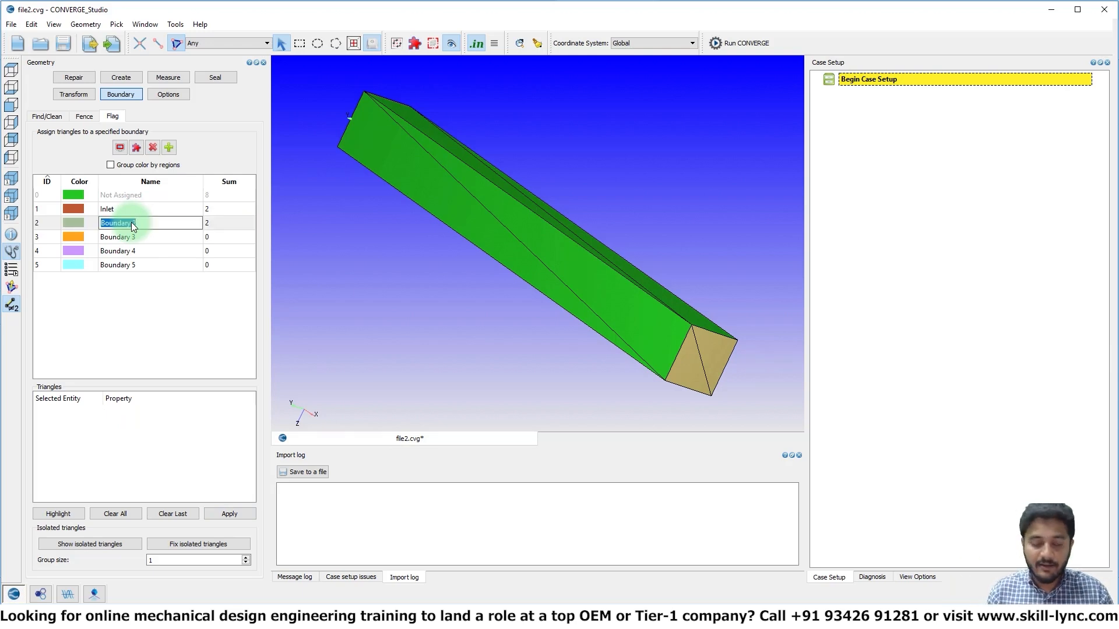
# Assign the two triangles of the channel's long top face to Boundary 3
pyautogui.moveTo(373, 291); pyautogui.dragTo(502, 250)
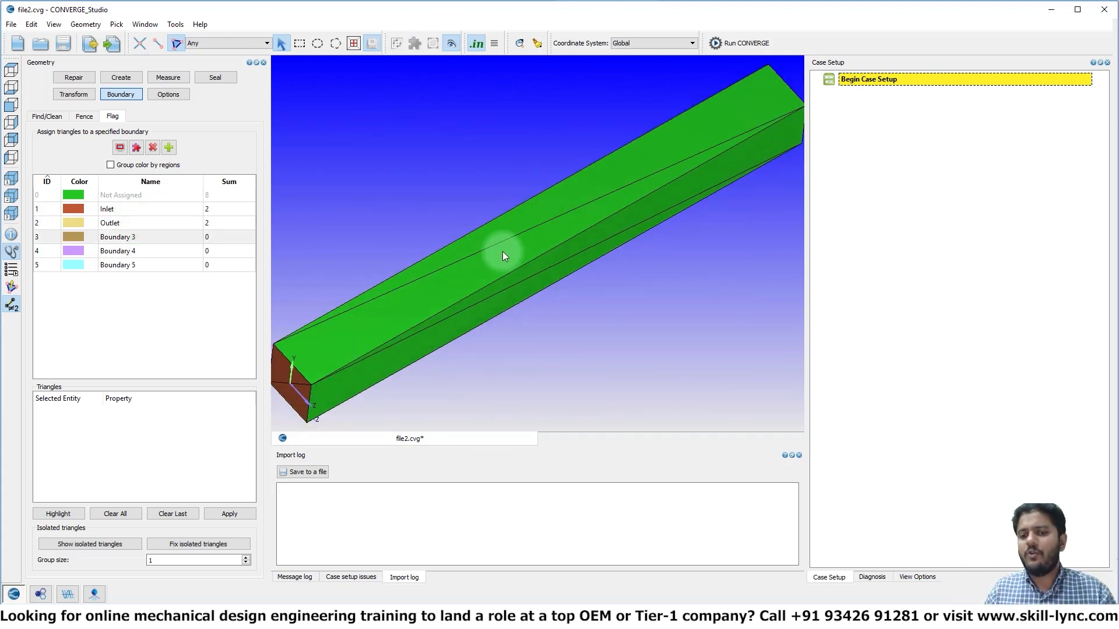
pyautogui.click(502, 250)
pyautogui.click(516, 224)
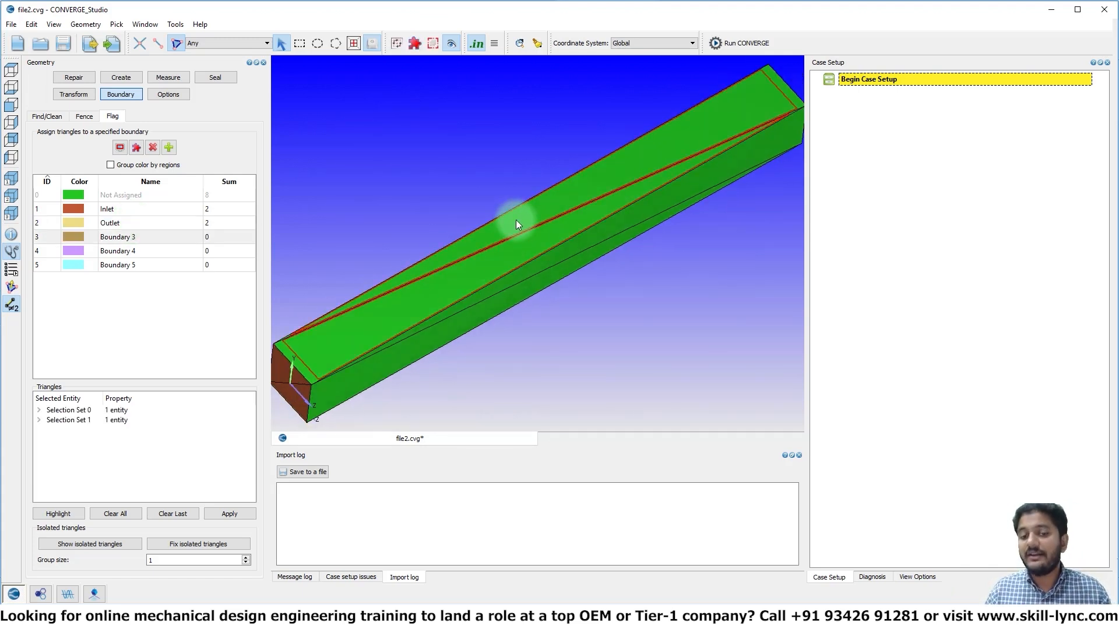
pyautogui.click(123, 238)
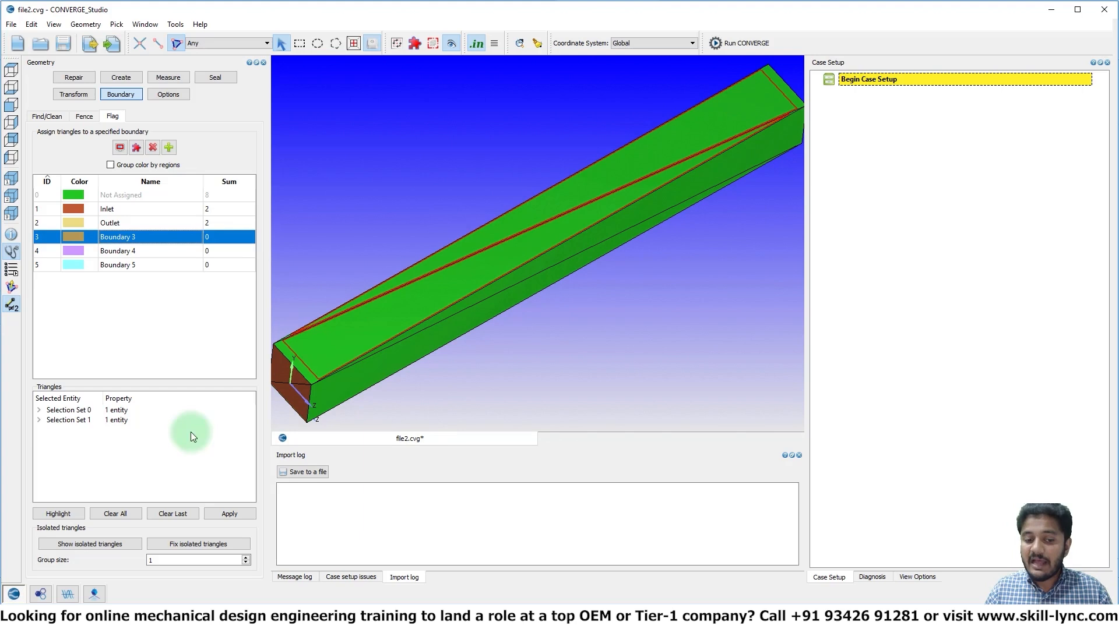
pyautogui.click(220, 513)
# Add the two triangles of the channel's long bottom face to Boundary 3
pyautogui.moveTo(468, 320); pyautogui.dragTo(459, 220, button='middle')
pyautogui.click(471, 250)
pyautogui.click(469, 245)
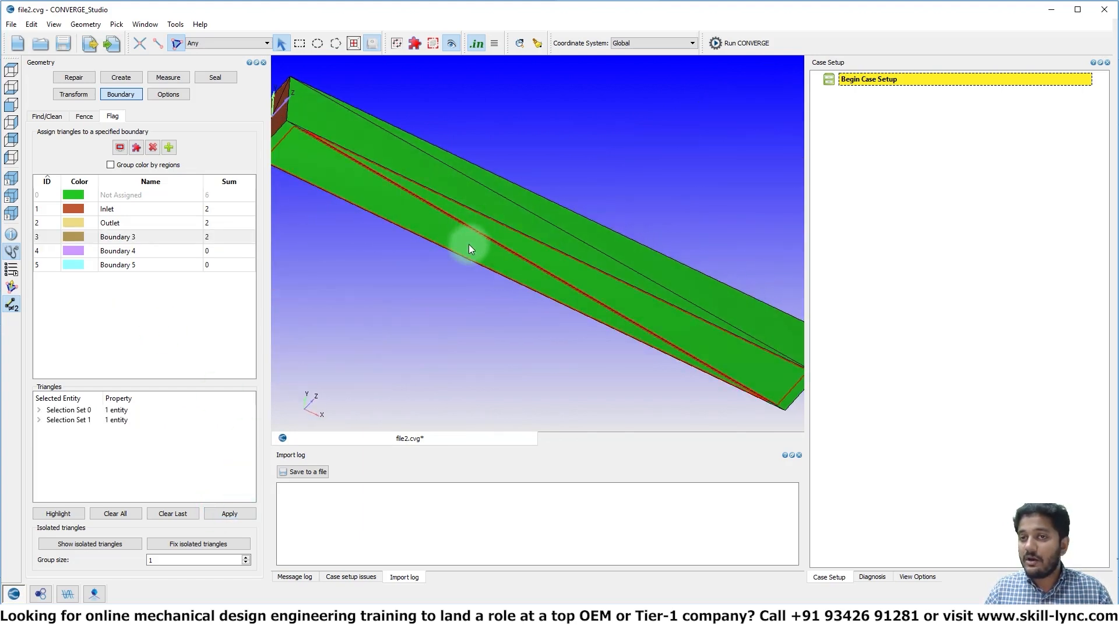
pyautogui.click(150, 240)
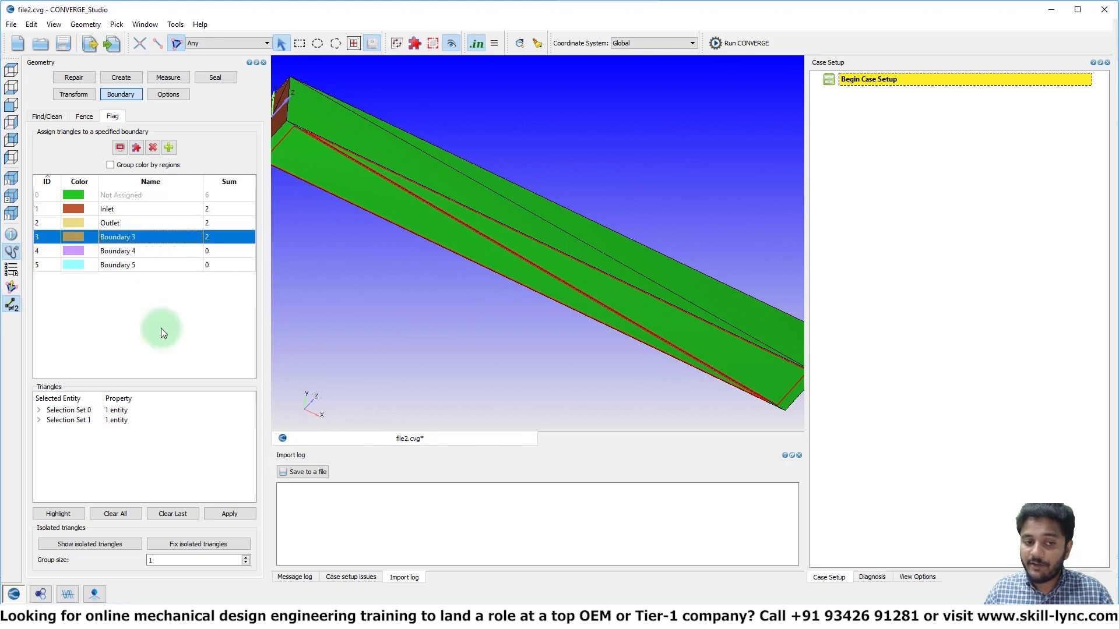
pyautogui.click(240, 515)
pyautogui.moveTo(439, 215); pyautogui.dragTo(437, 301, button='middle')
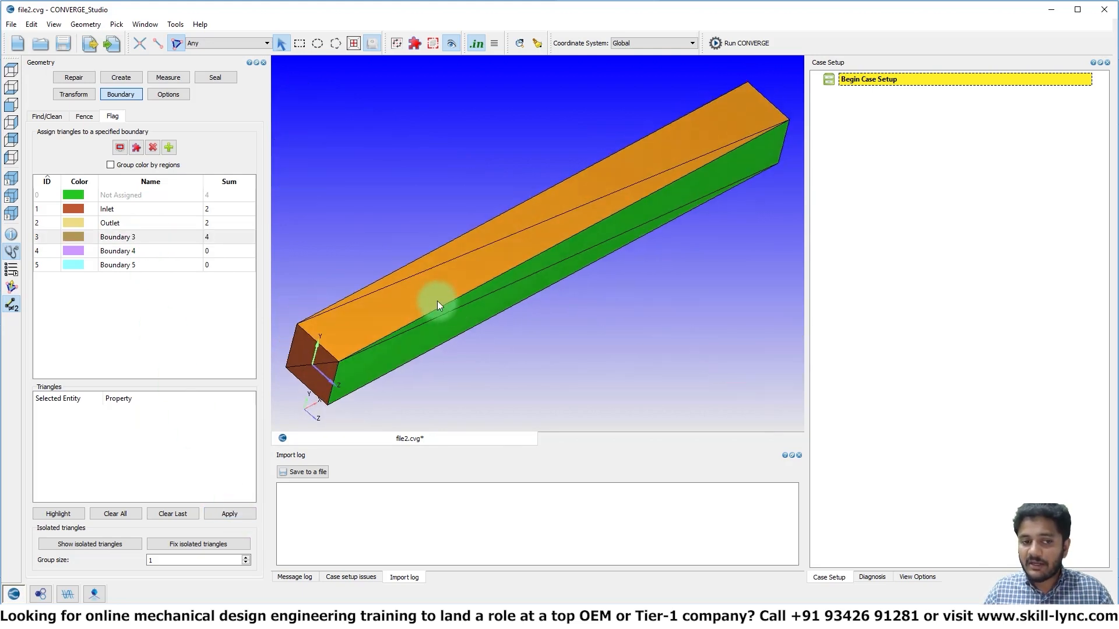
# Rename Boundary 3 as Top-Bottom-walls
pyautogui.doubleClick(133, 237)
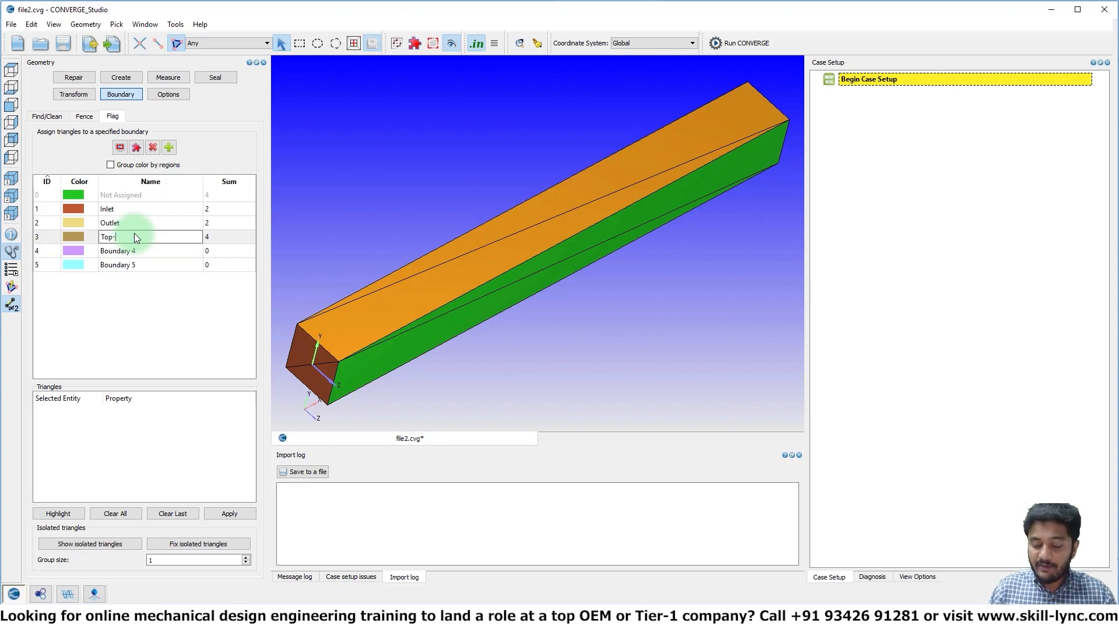
pyautogui.write('Top-Bottom-wall')
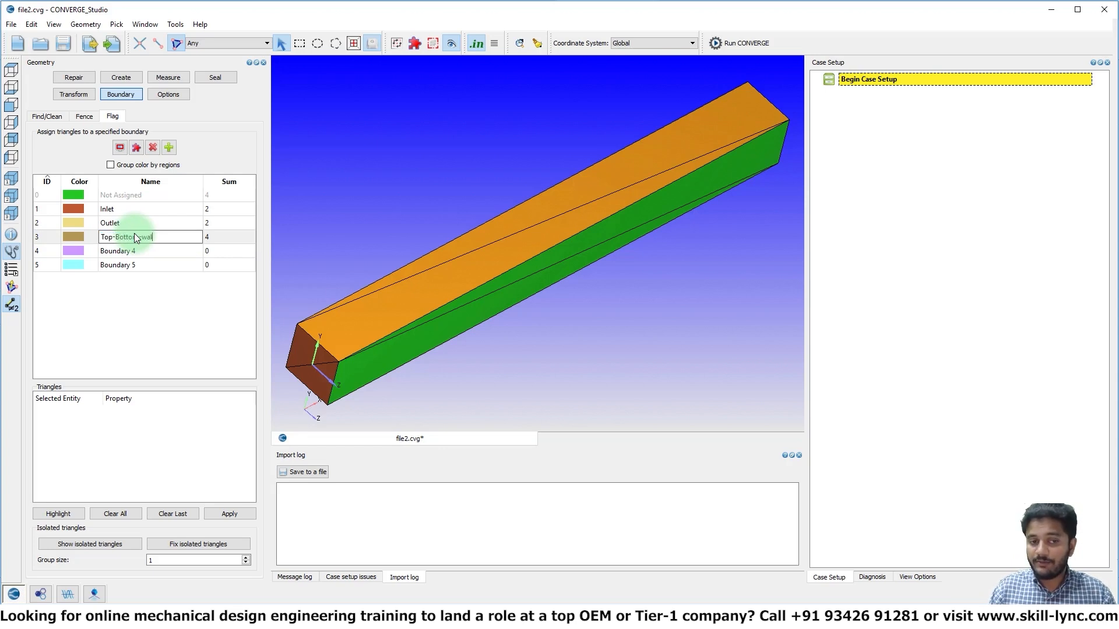
pyautogui.write('s')
pyautogui.press('Return')
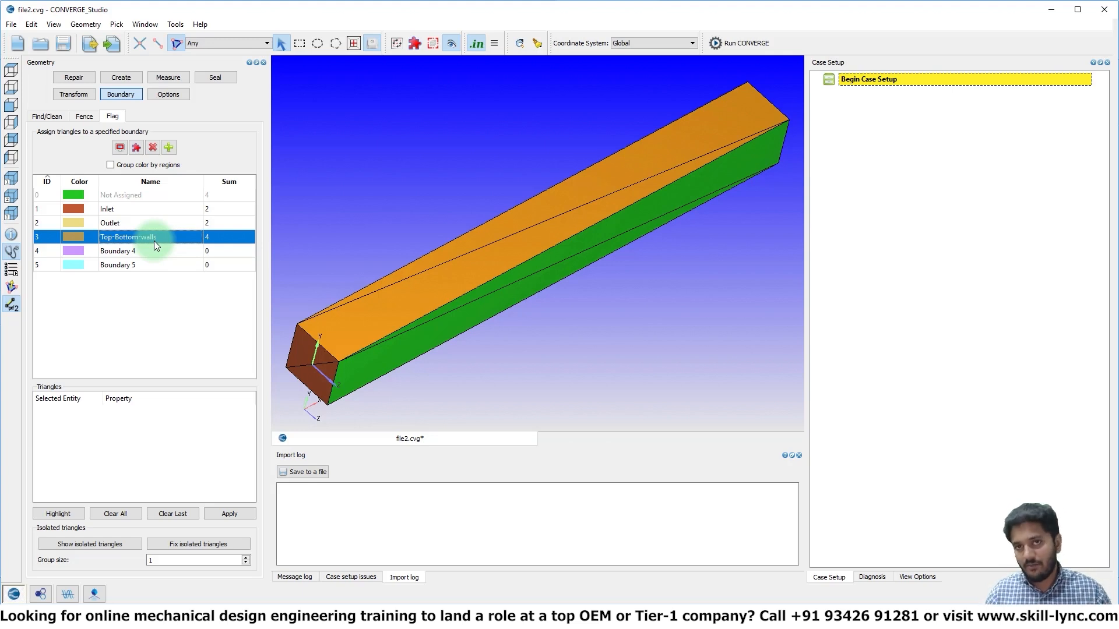
# Assign the two triangles of the long side face on the positive Z side to Boundary 4
pyautogui.scroll(-3, 350, 242)
pyautogui.moveTo(385, 232); pyautogui.dragTo(618, 195)
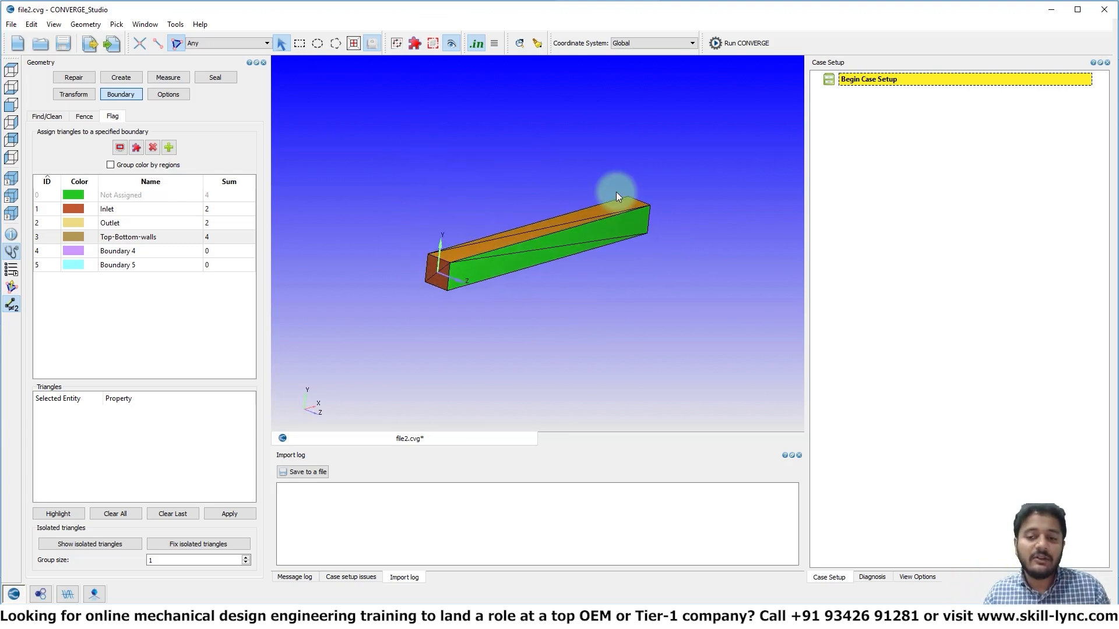
pyautogui.scroll(3, 617, 191)
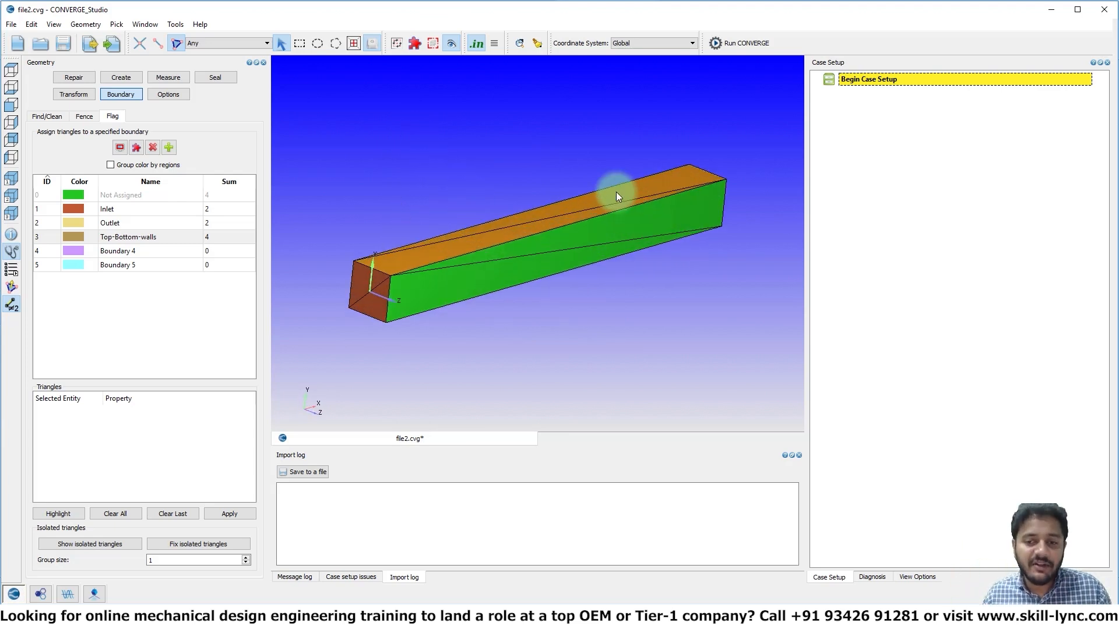
pyautogui.click(149, 251)
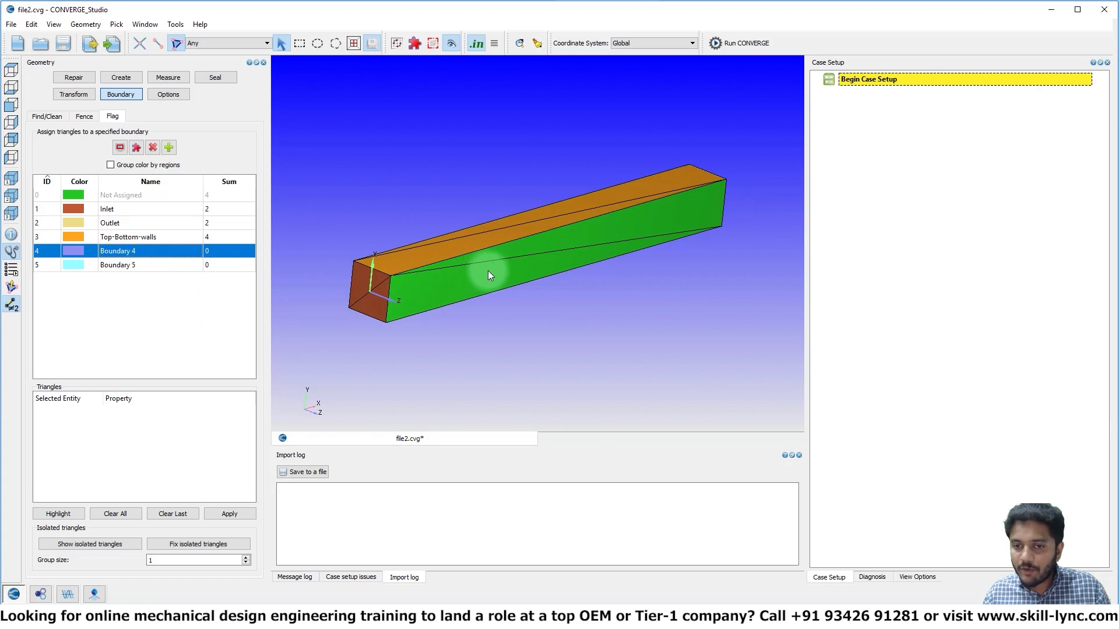
pyautogui.click(488, 271)
pyautogui.click(532, 253)
pyautogui.click(143, 250)
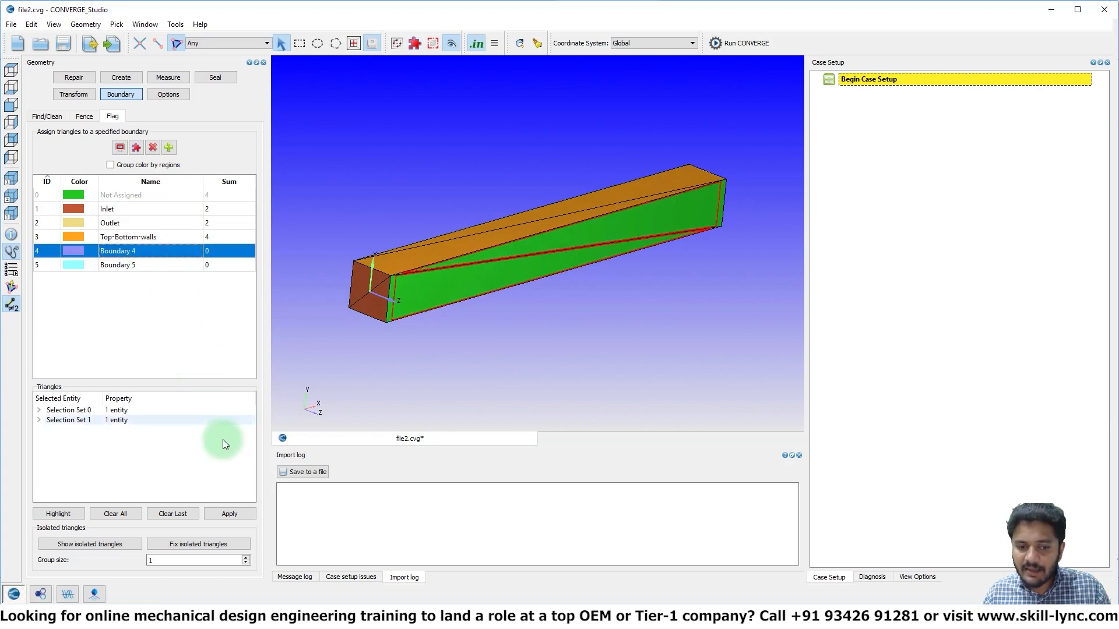
pyautogui.click(233, 514)
# Assign the two triangles of the remaining long side face, opposite Boundary 4, to Boundary 5
pyautogui.click(176, 269)
pyautogui.moveTo(315, 207); pyautogui.dragTo(367, 230)
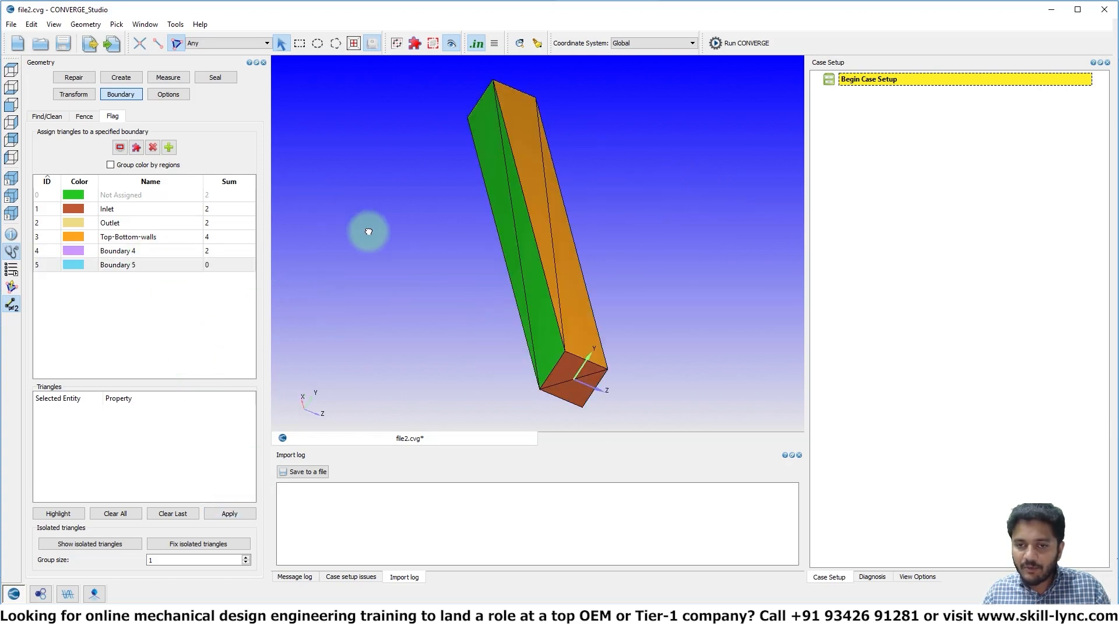
pyautogui.click(492, 163)
pyautogui.click(519, 197)
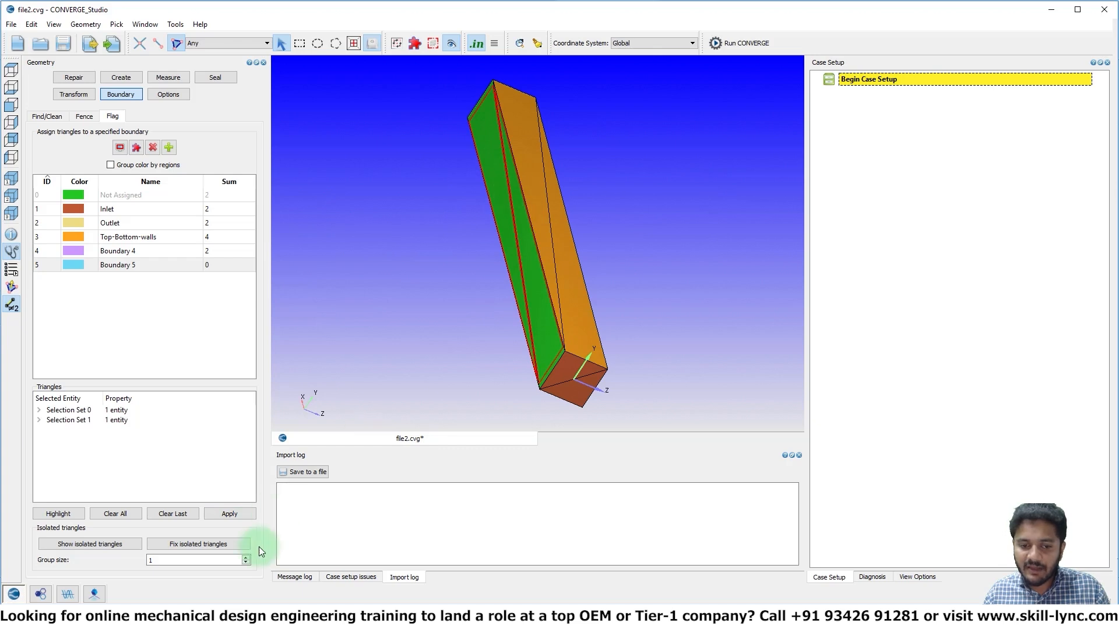
pyautogui.click(234, 512)
pyautogui.moveTo(605, 319); pyautogui.dragTo(547, 323)
pyautogui.click(153, 295)
# Rename Boundary 4 as Front 2D and Boundary 5 as Back 2D
pyautogui.click(133, 251)
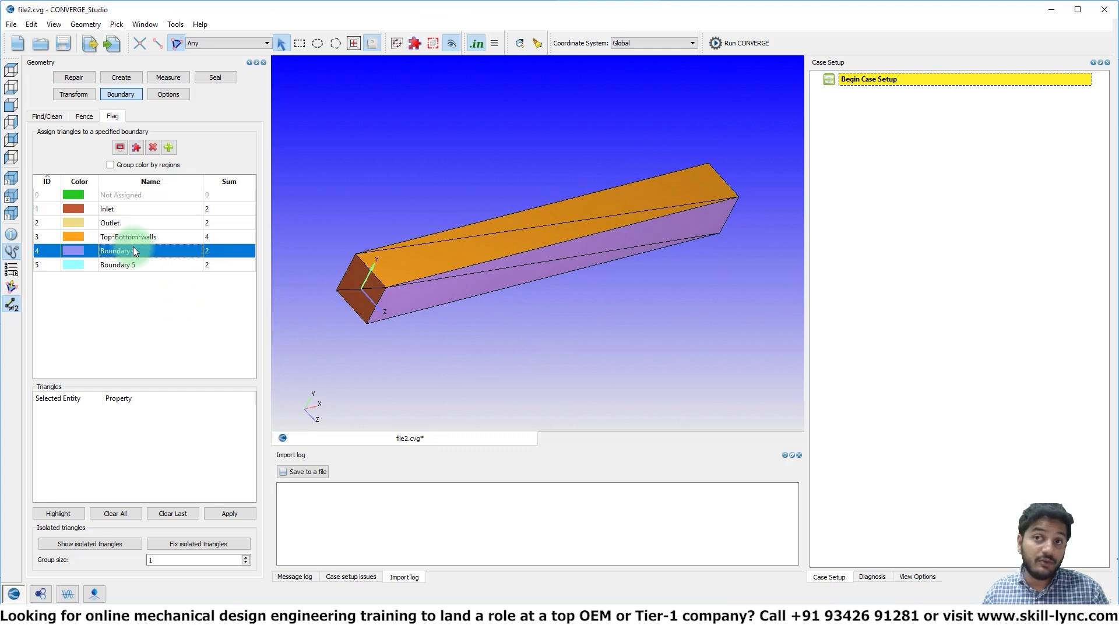
pyautogui.doubleClick(133, 250)
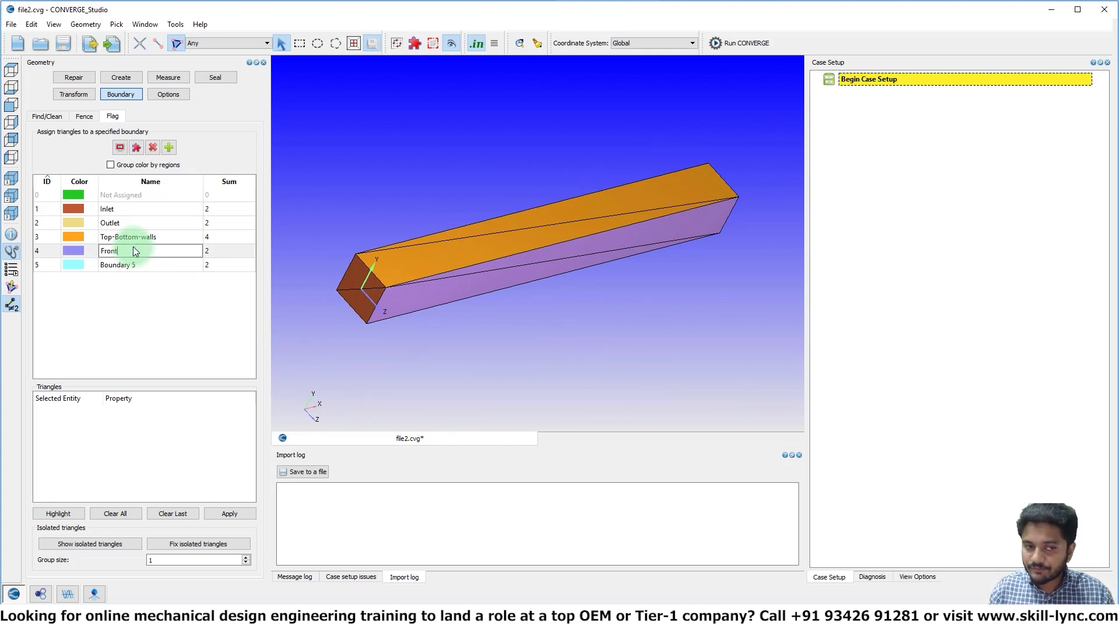
pyautogui.write('Front 2D')
pyautogui.click(134, 264)
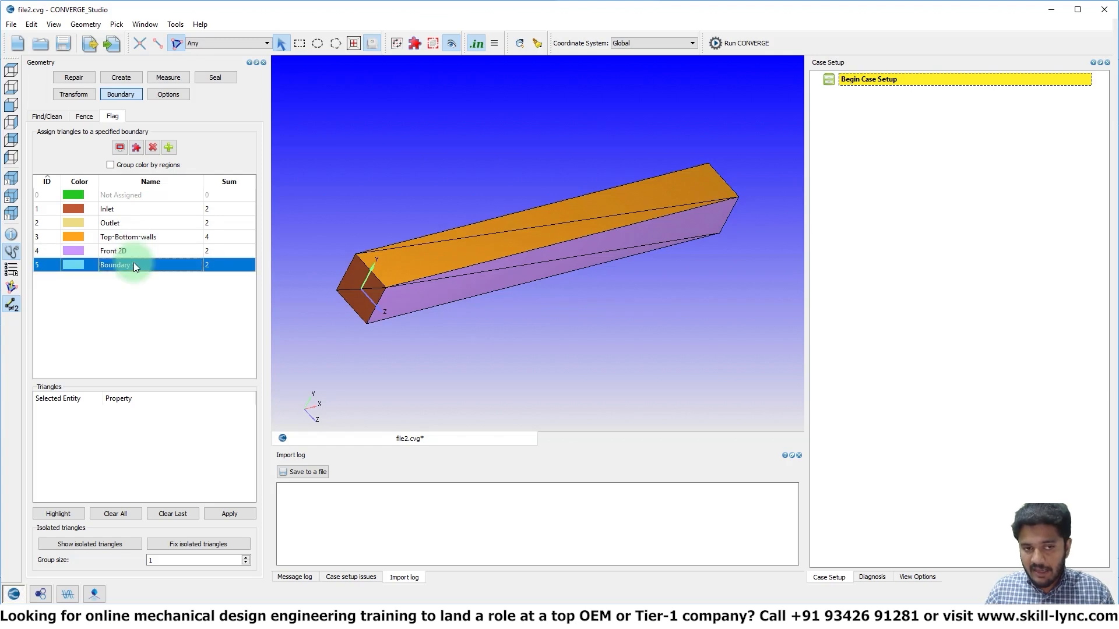
pyautogui.doubleClick(134, 264)
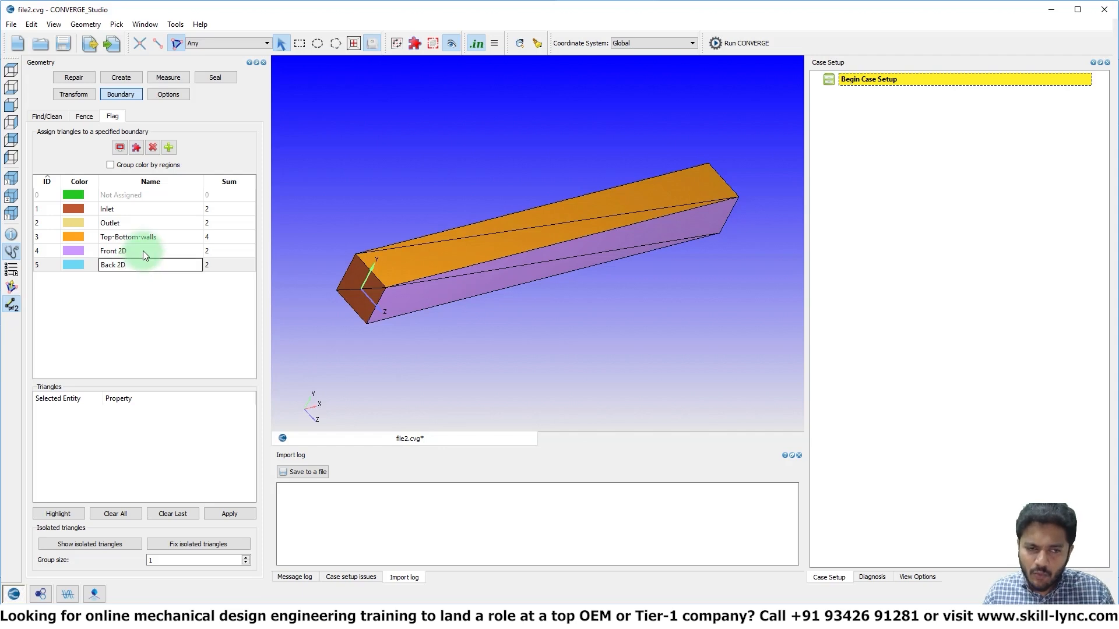
pyautogui.click(143, 251)
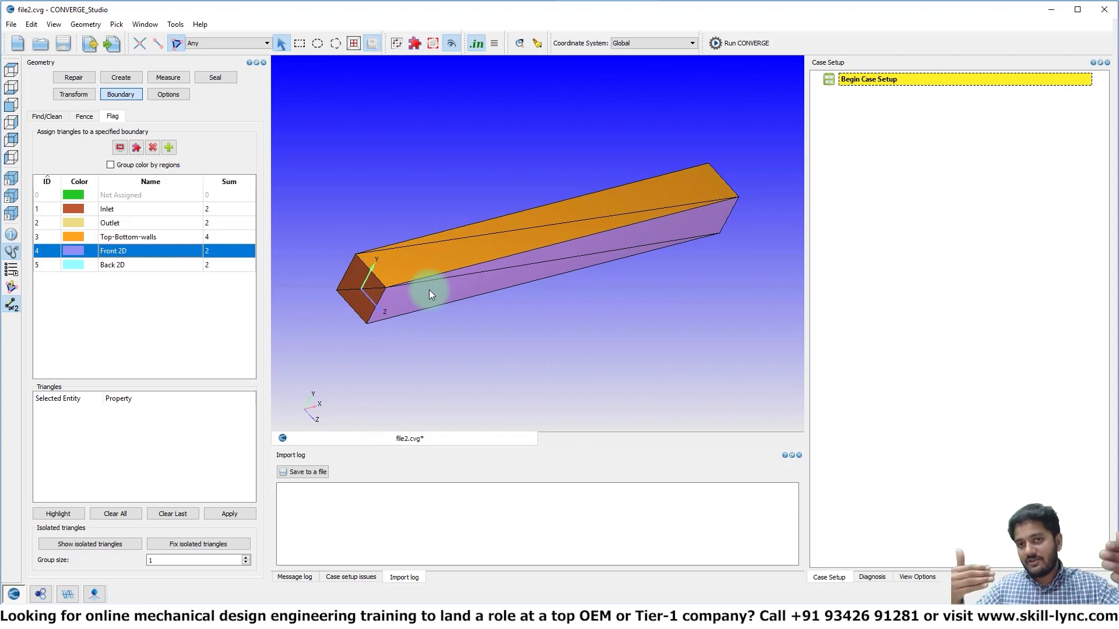
# Save the flagged geometry in file2.cvg
pyautogui.hotkey('ctrl', 's')
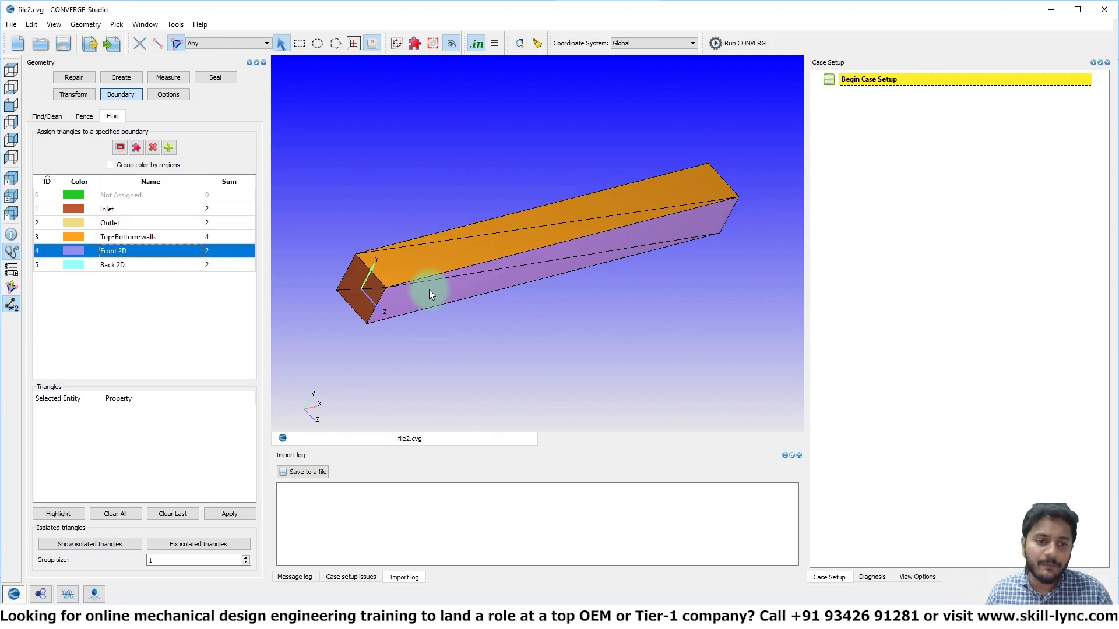
pyautogui.moveTo(428, 289); pyautogui.dragTo(547, 316)
pyautogui.moveTo(331, 298); pyautogui.dragTo(448, 273)
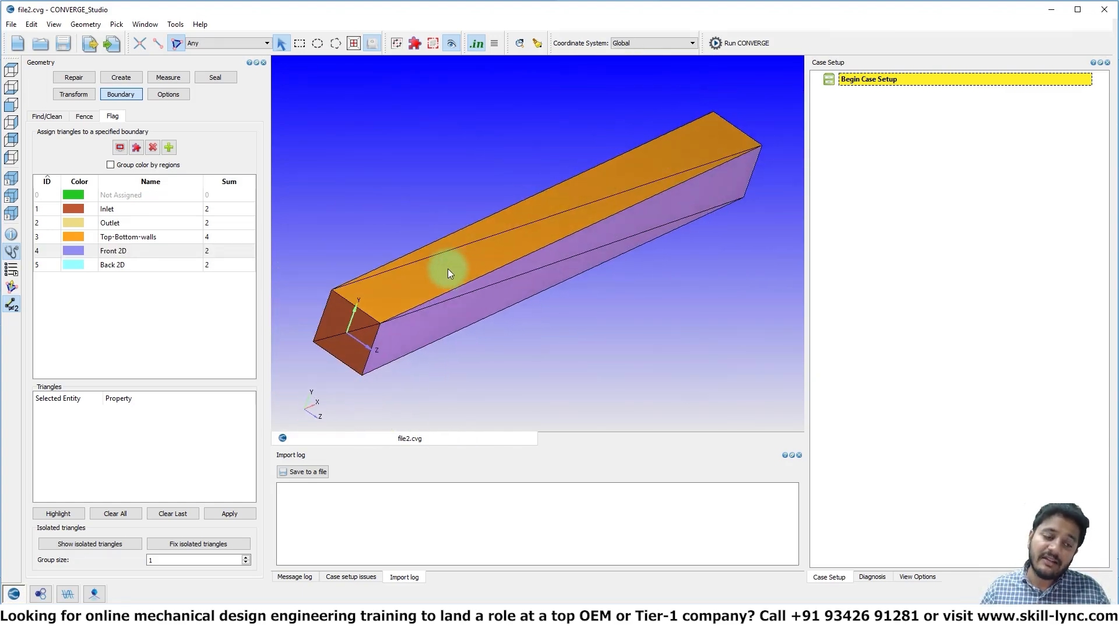
# Display the surface normals and flip them towards the channel's interior, propagating the change from a single triangle of the top face
pyautogui.click(14, 288)
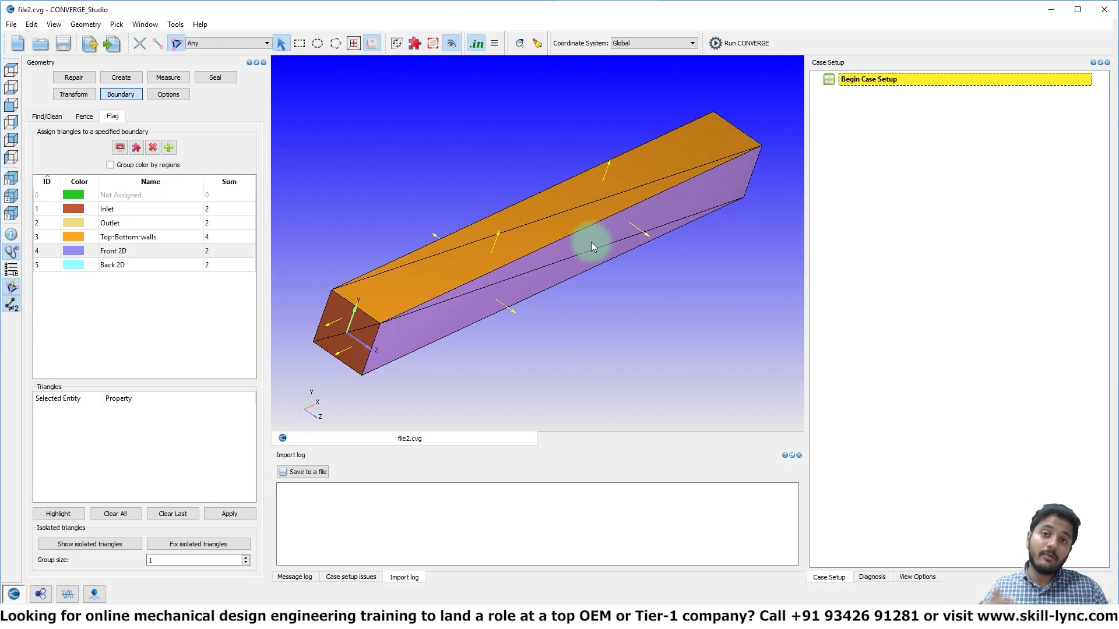
pyautogui.click(74, 94)
pyautogui.click(172, 117)
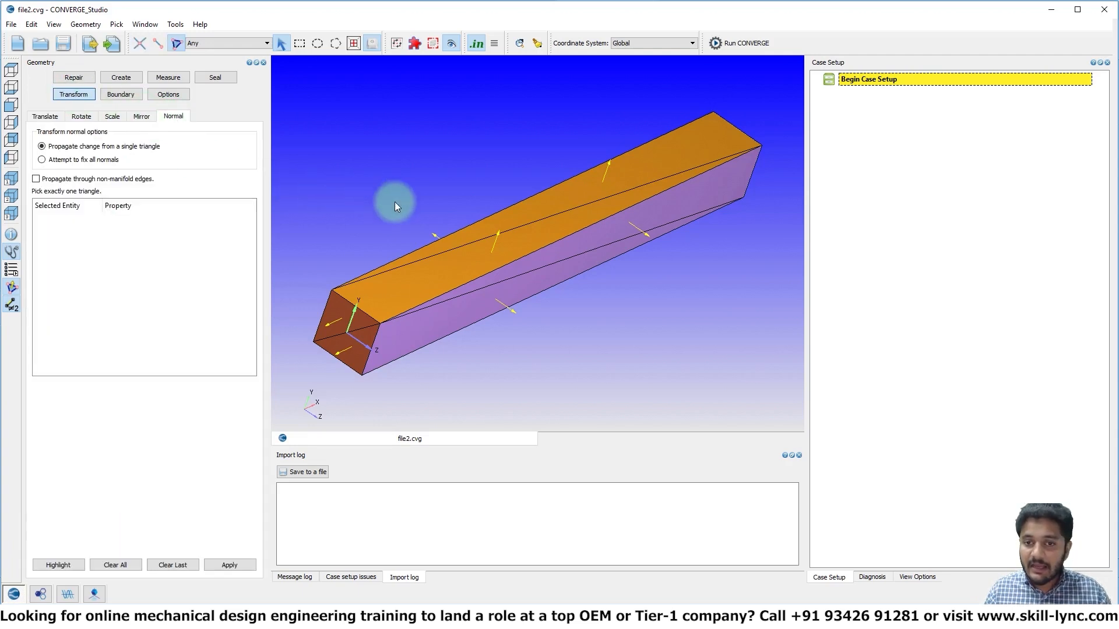
pyautogui.click(512, 246)
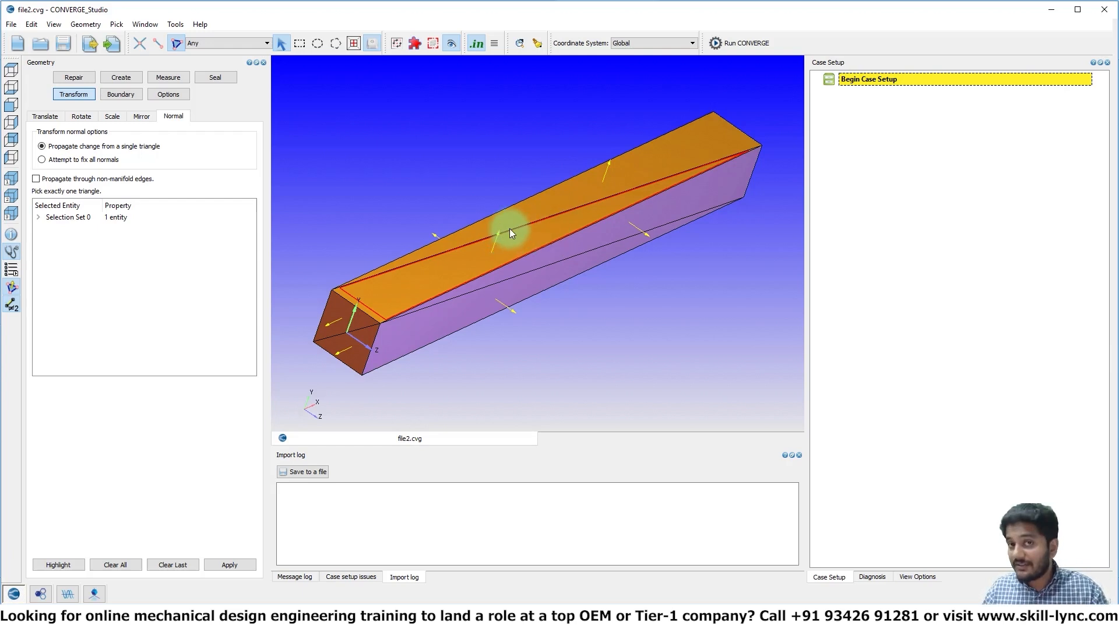
pyautogui.click(243, 567)
pyautogui.click(281, 328)
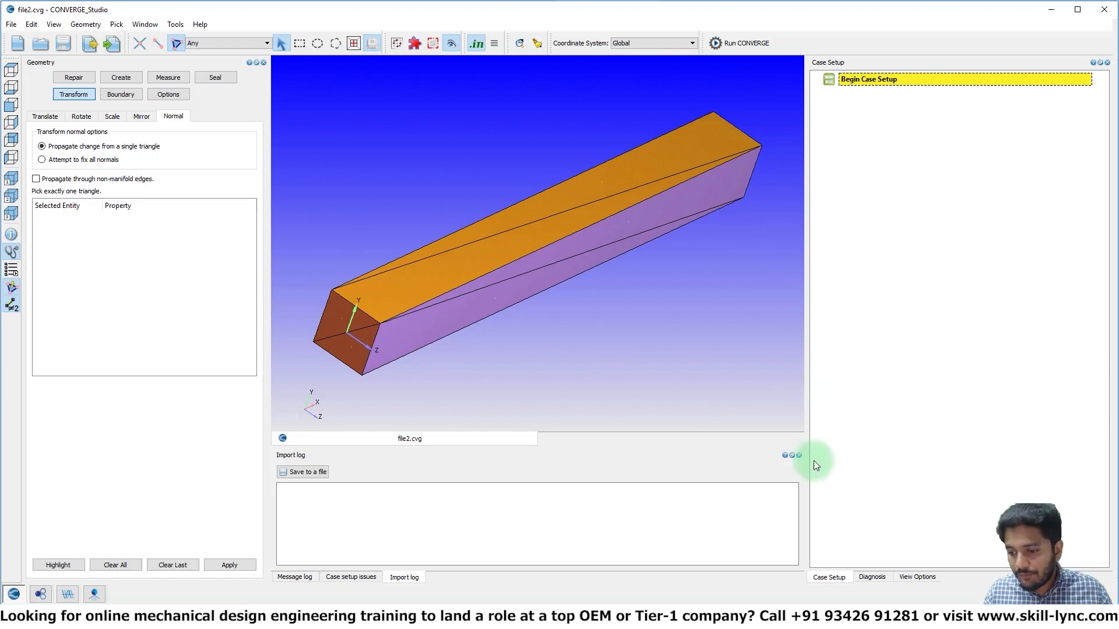
# Run the surface diagnosis for intersections, nonmanifold problems, open edges, normal orientation and isolated triangles, and examine its results
pyautogui.click(865, 576)
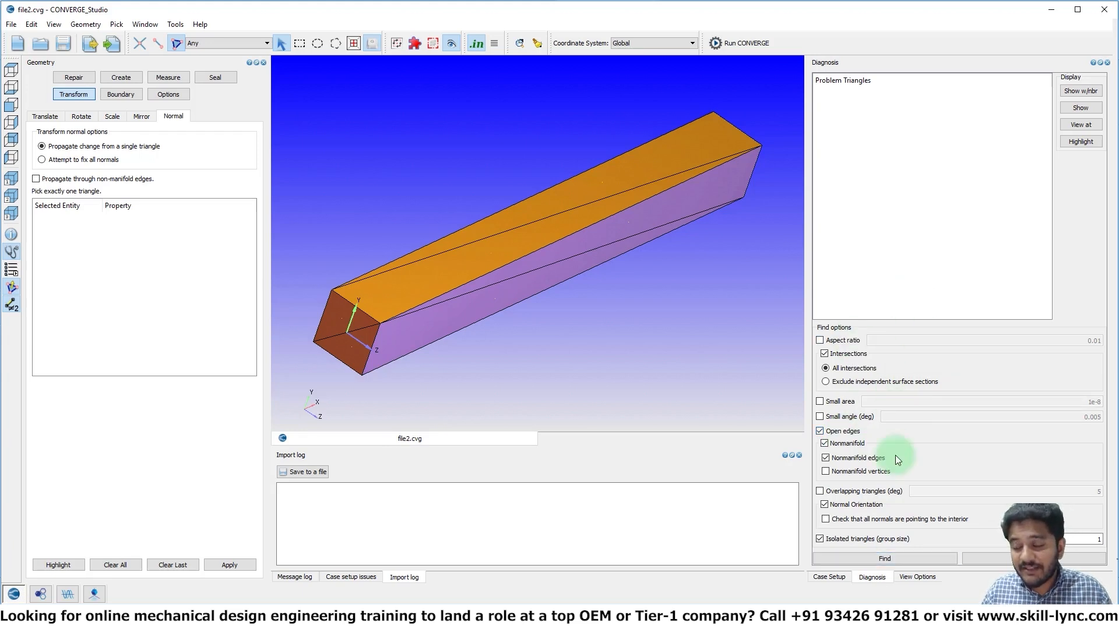
pyautogui.click(904, 558)
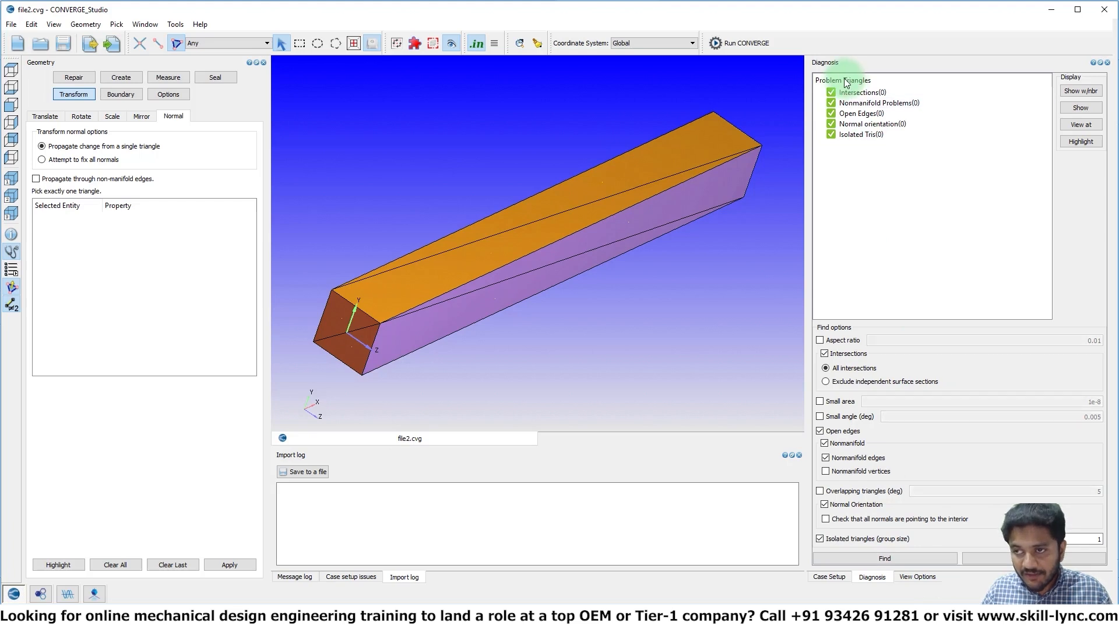
pyautogui.click(830, 104)
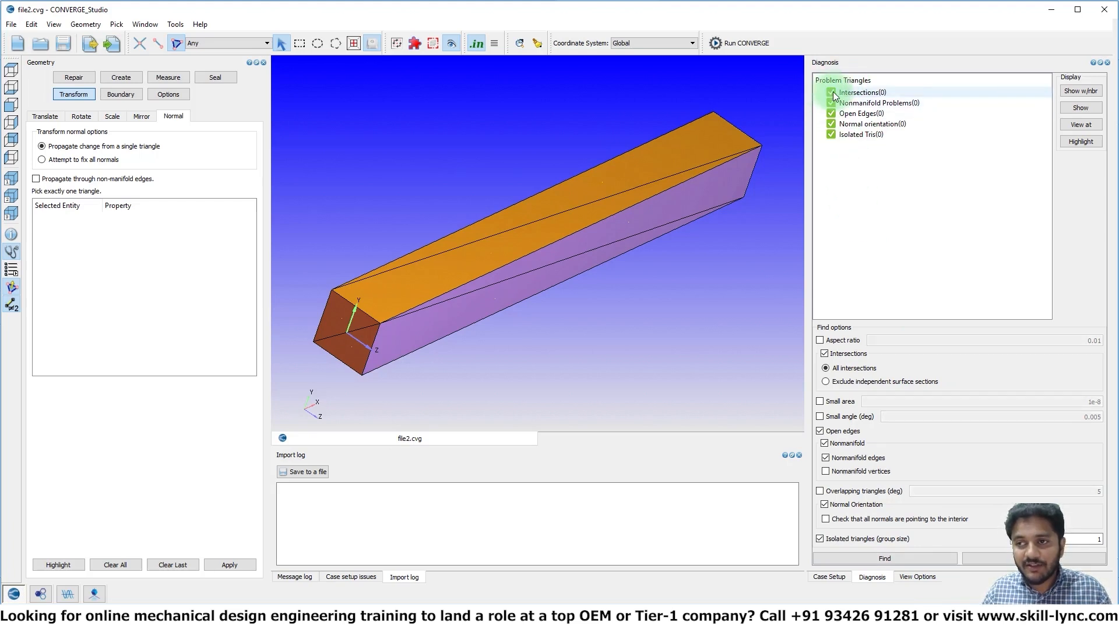
# Clear the surface diagnosis results from the Problem Triangles list
pyautogui.click(832, 103)
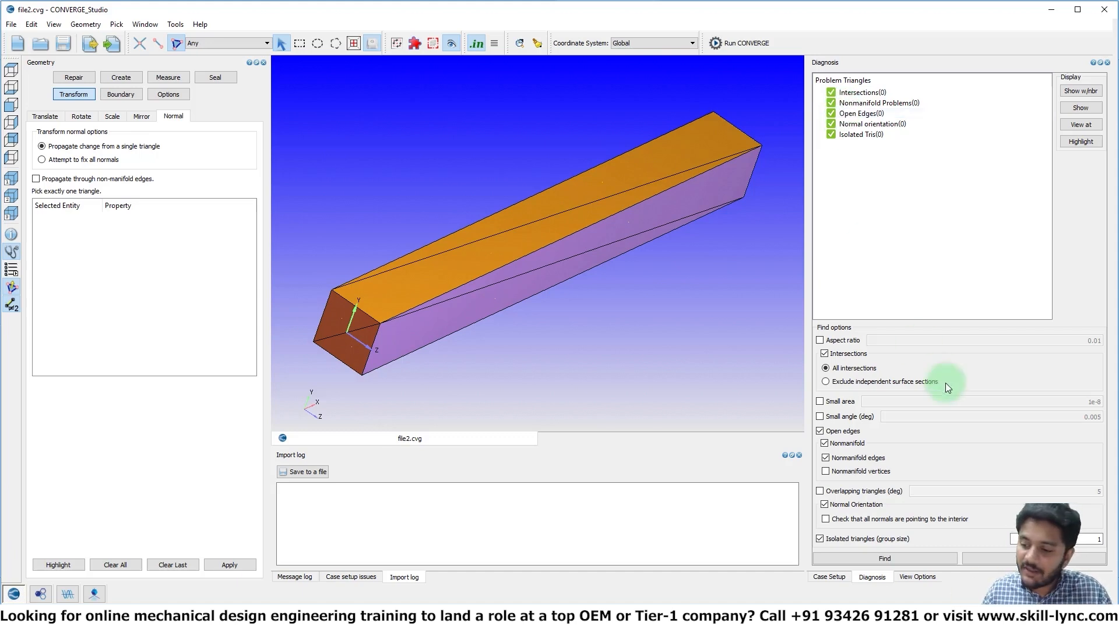
pyautogui.click(1007, 561)
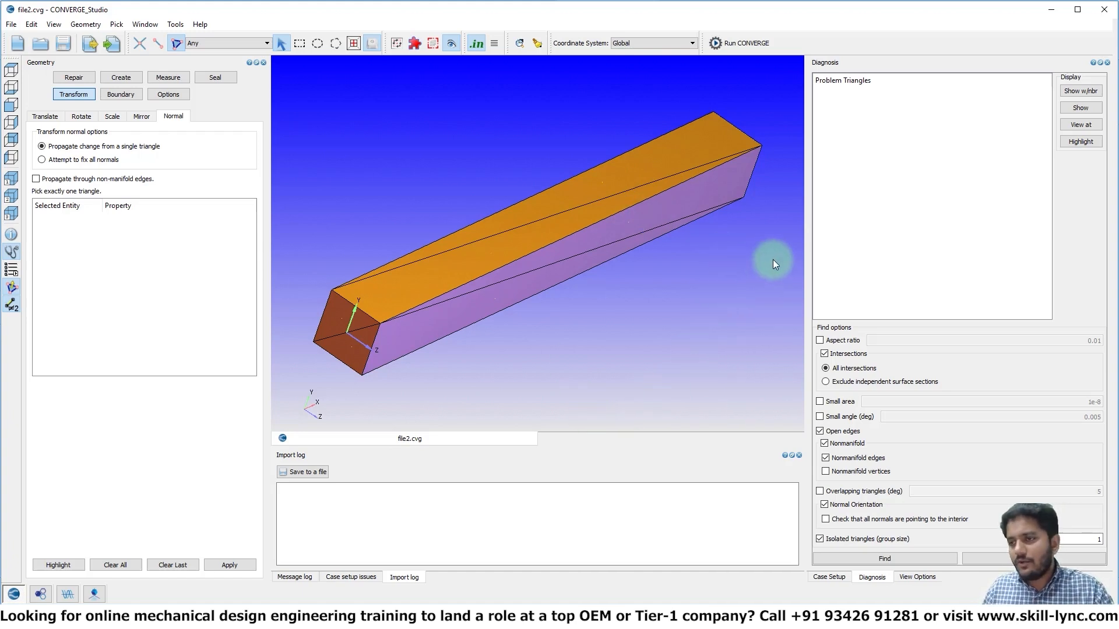
# Close the Diagnosis dock and bring it back into the workspace
pyautogui.click(1107, 63)
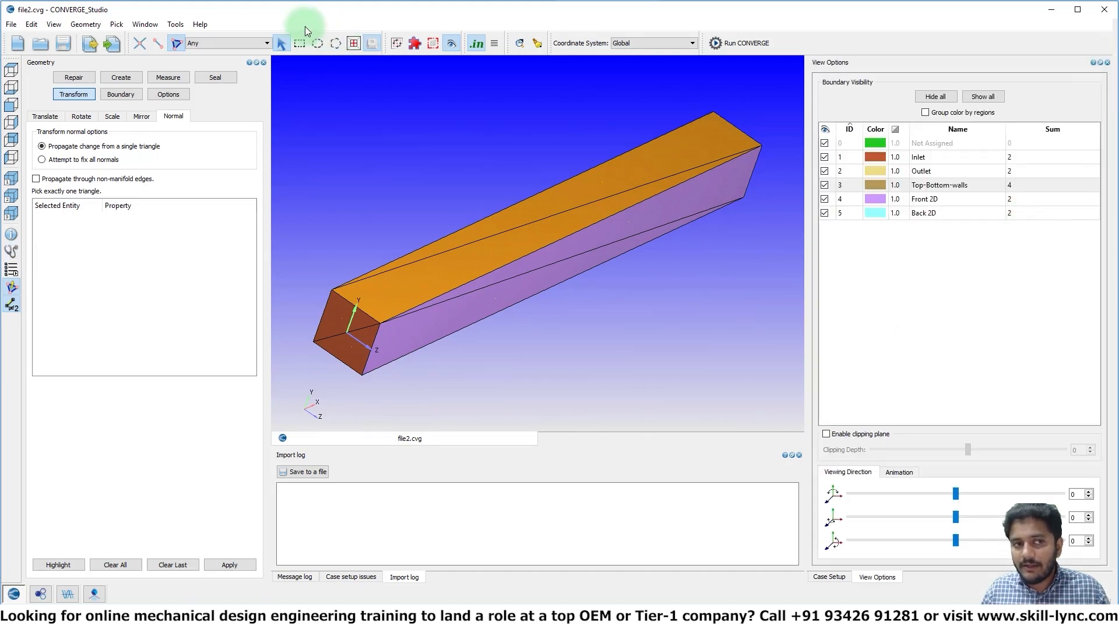
pyautogui.click(54, 25)
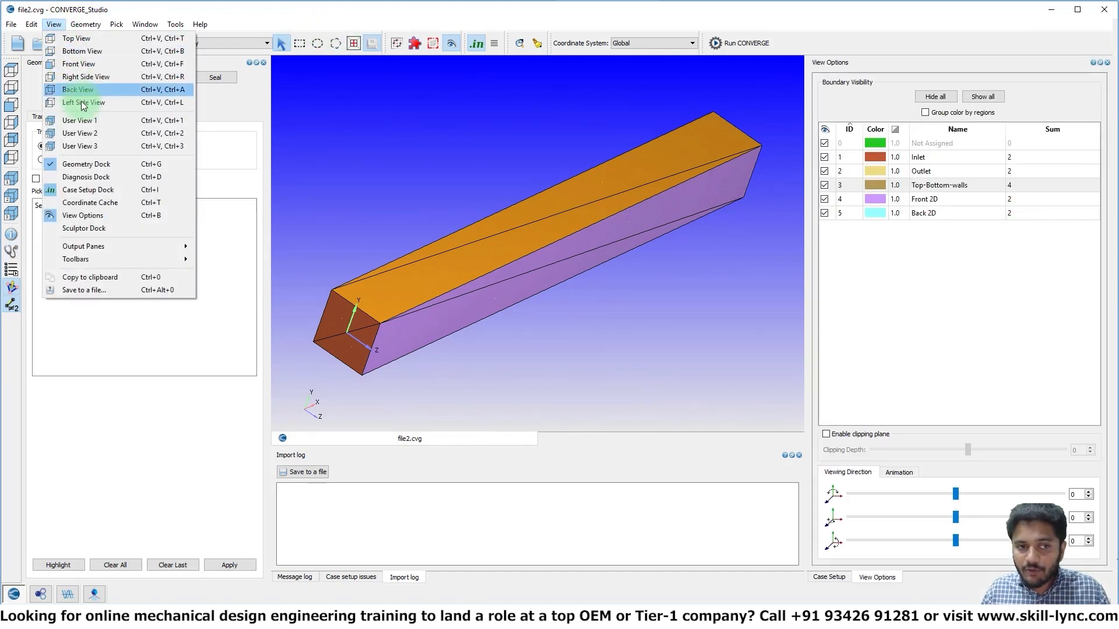
pyautogui.click(105, 177)
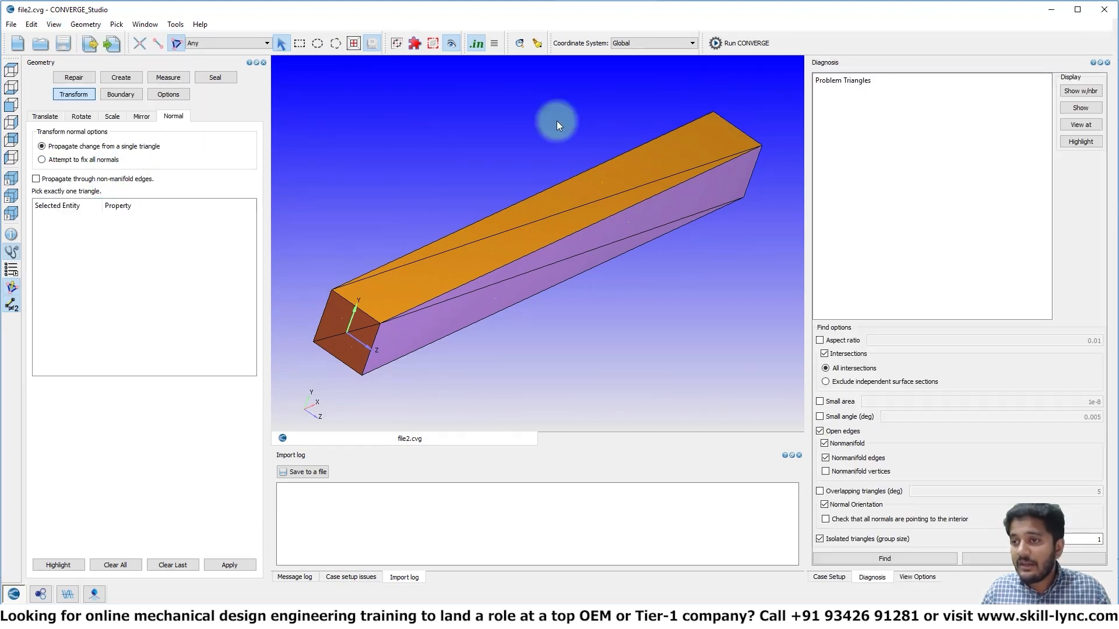
# Move the Diagnosis dock into the same area as the Geometry dock, and restore the default window layout
pyautogui.moveTo(1056, 63); pyautogui.dragTo(190, 63)
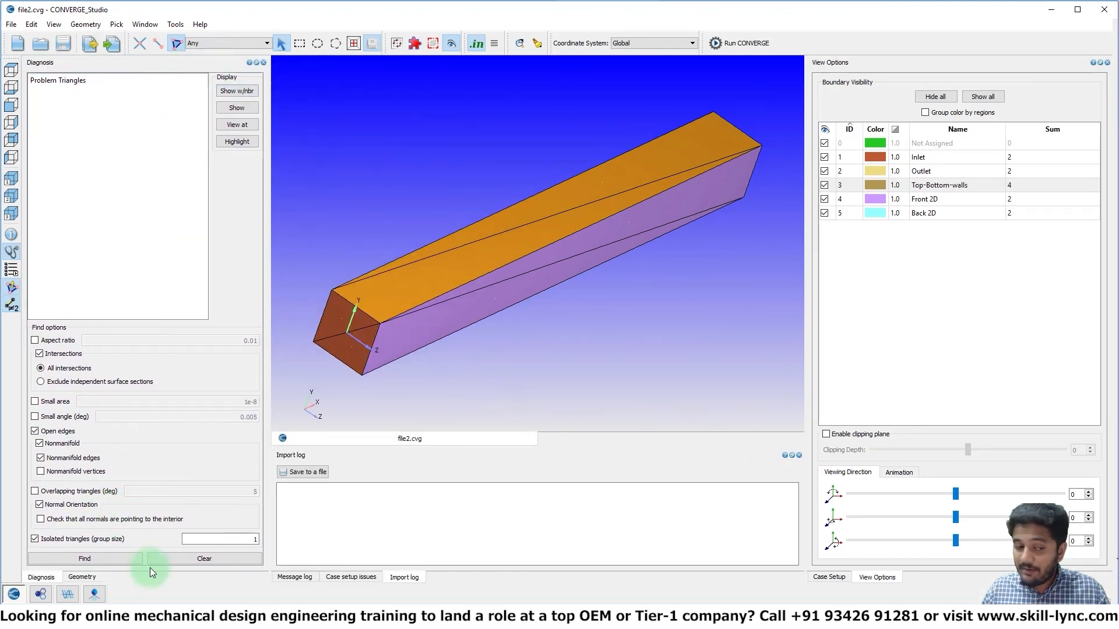
pyautogui.click(81, 576)
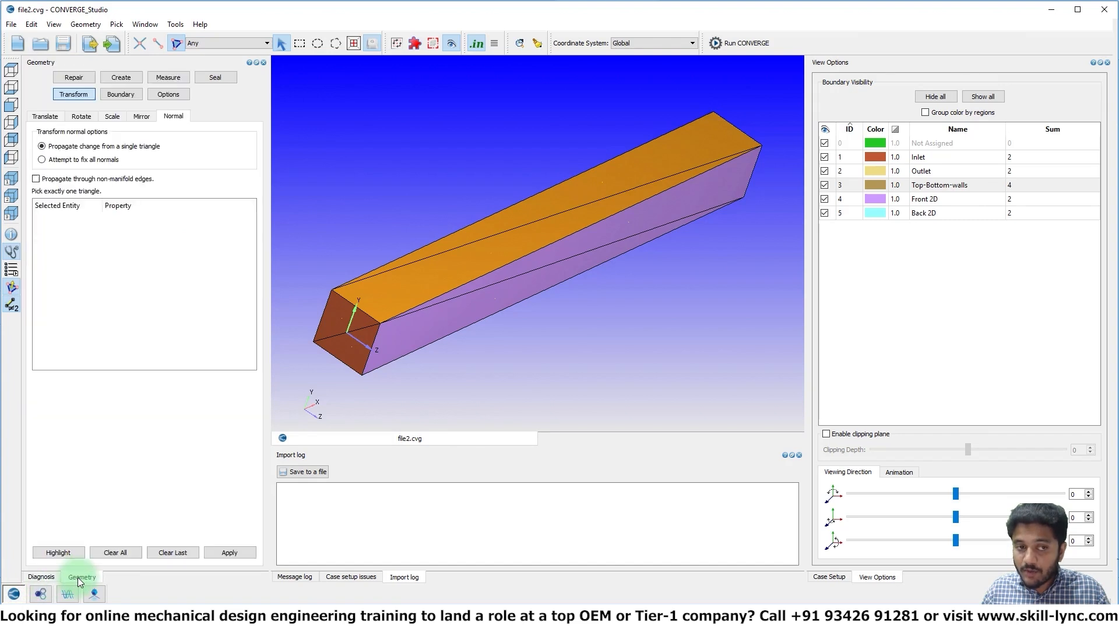
pyautogui.click(48, 576)
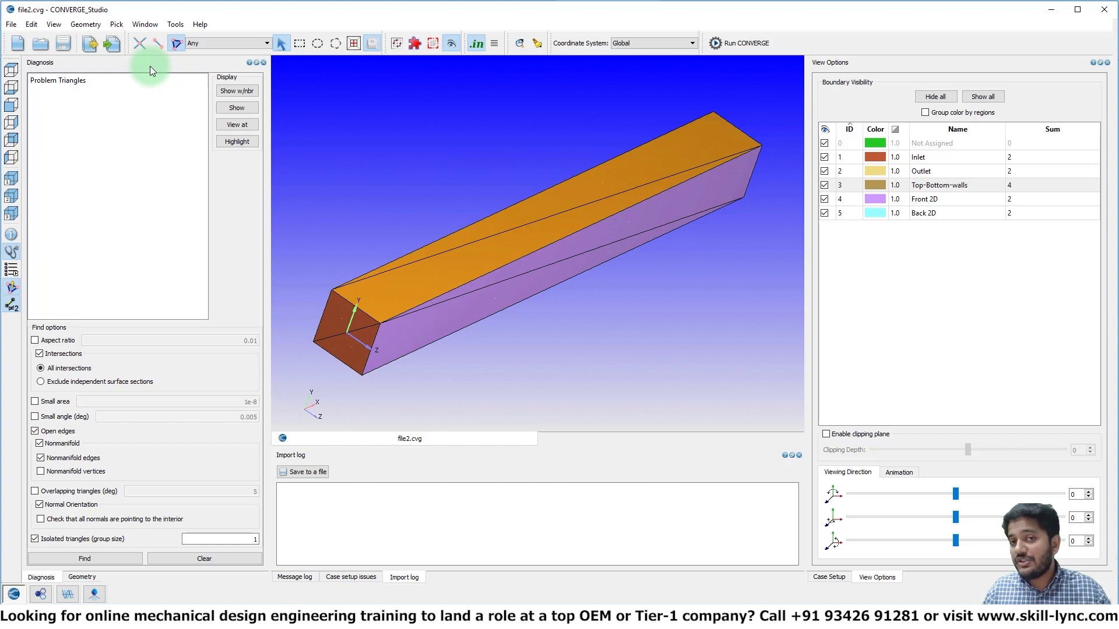
pyautogui.click(153, 25)
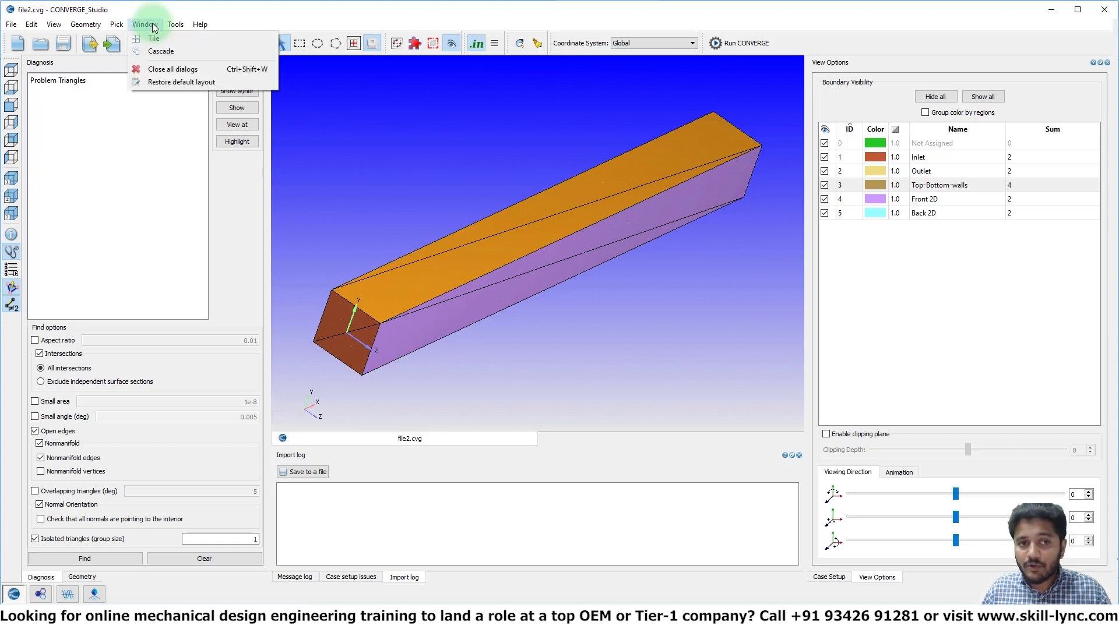
pyautogui.click(173, 84)
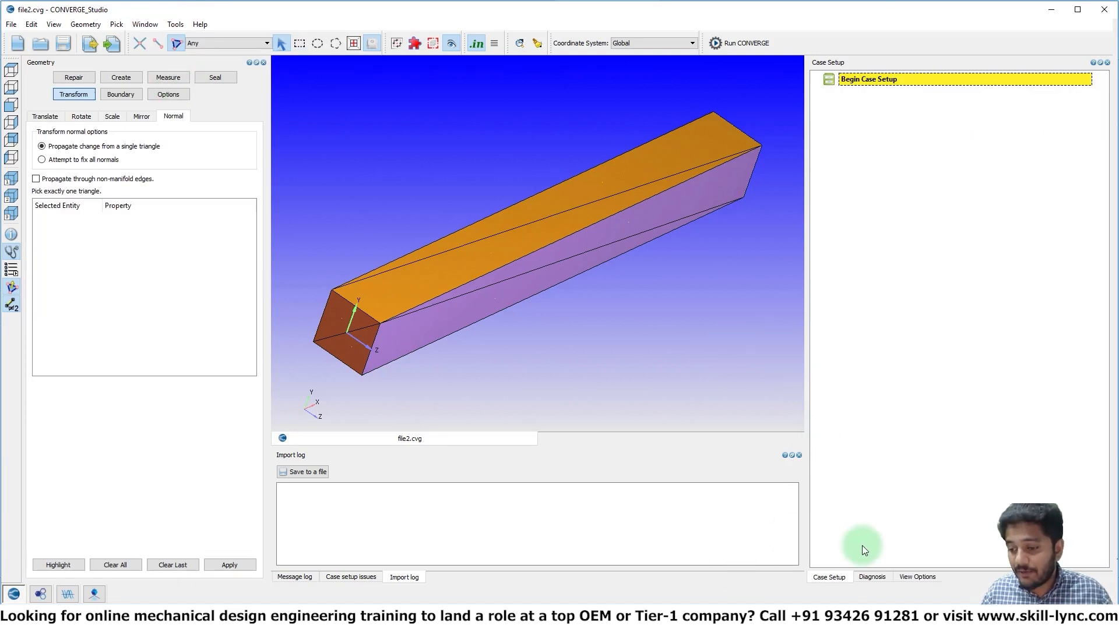
# Begin the case setup with General flow as the application type
pyautogui.click(871, 577)
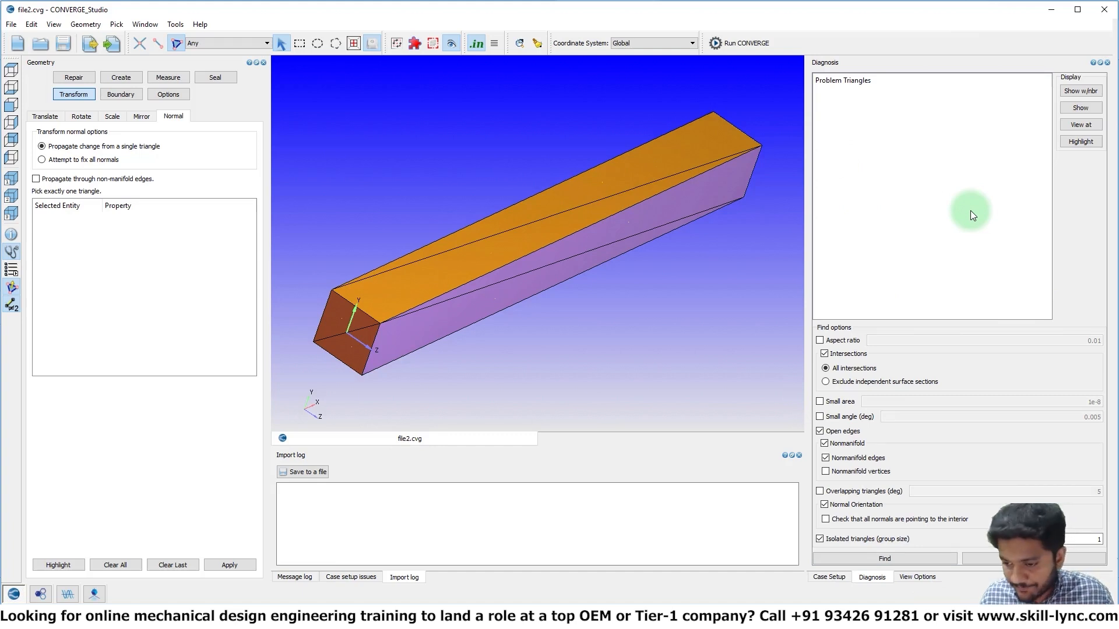
pyautogui.click(842, 575)
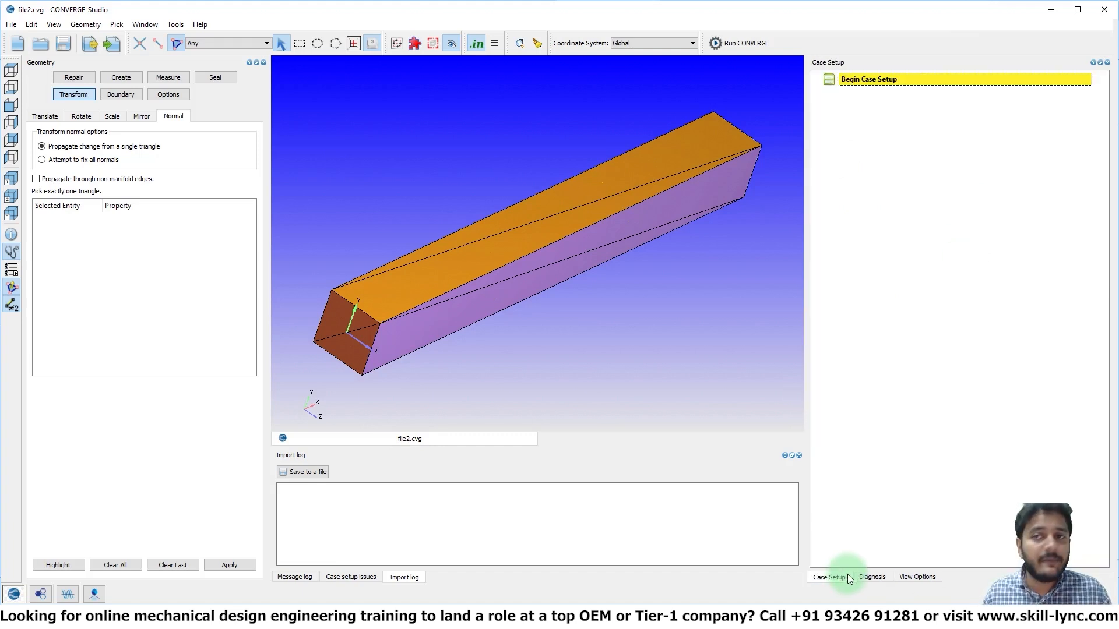
pyautogui.doubleClick(850, 79)
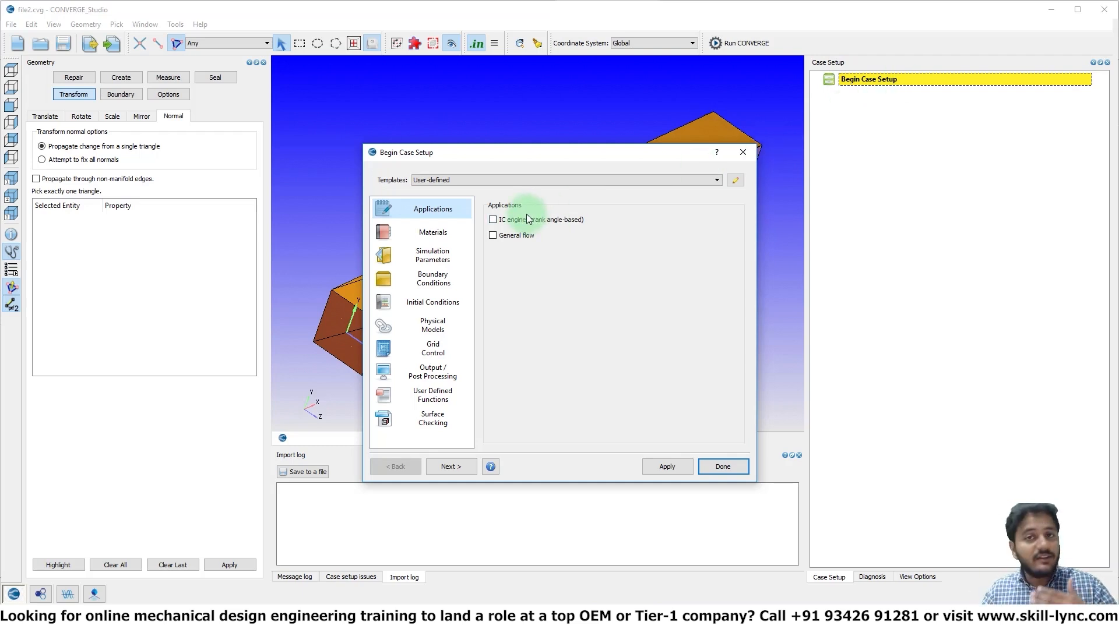
pyautogui.click(523, 235)
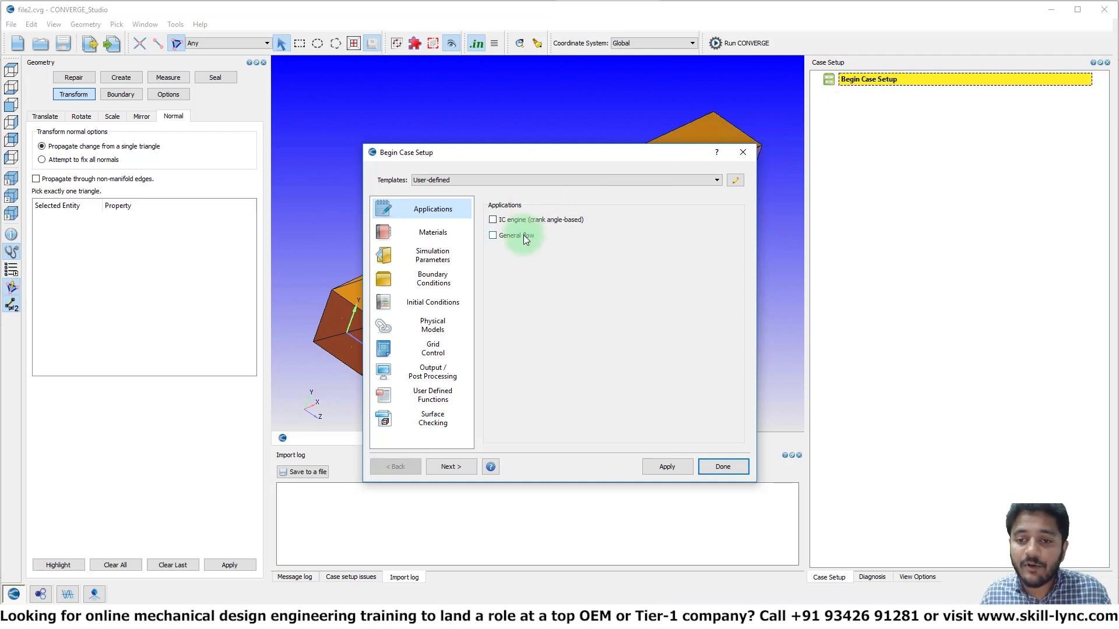
pyautogui.click(716, 466)
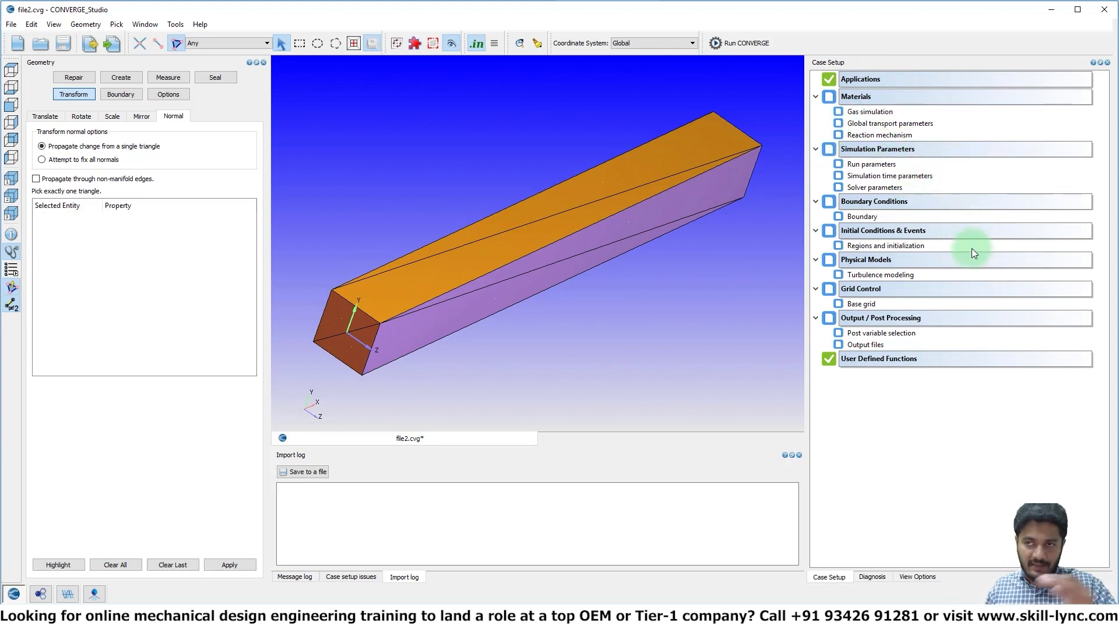
# Configure the case materials by disabling the reaction mechanism and loading the predefined Air mixture, overwriting the existing gas data
pyautogui.doubleClick(862, 97)
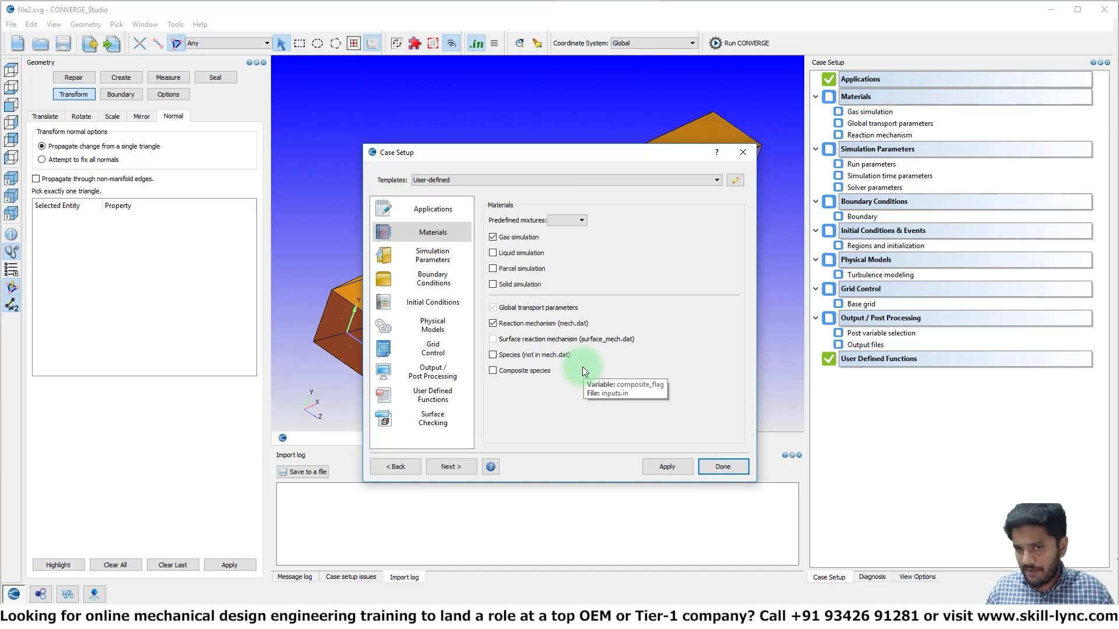
pyautogui.click(541, 328)
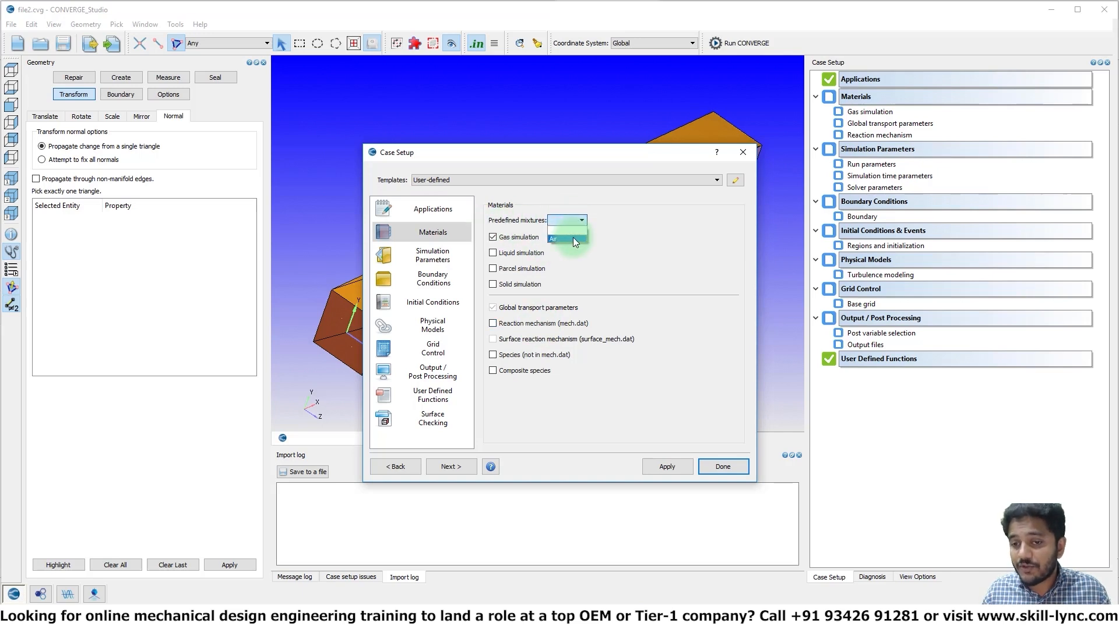
pyautogui.click(567, 239)
pyautogui.click(667, 466)
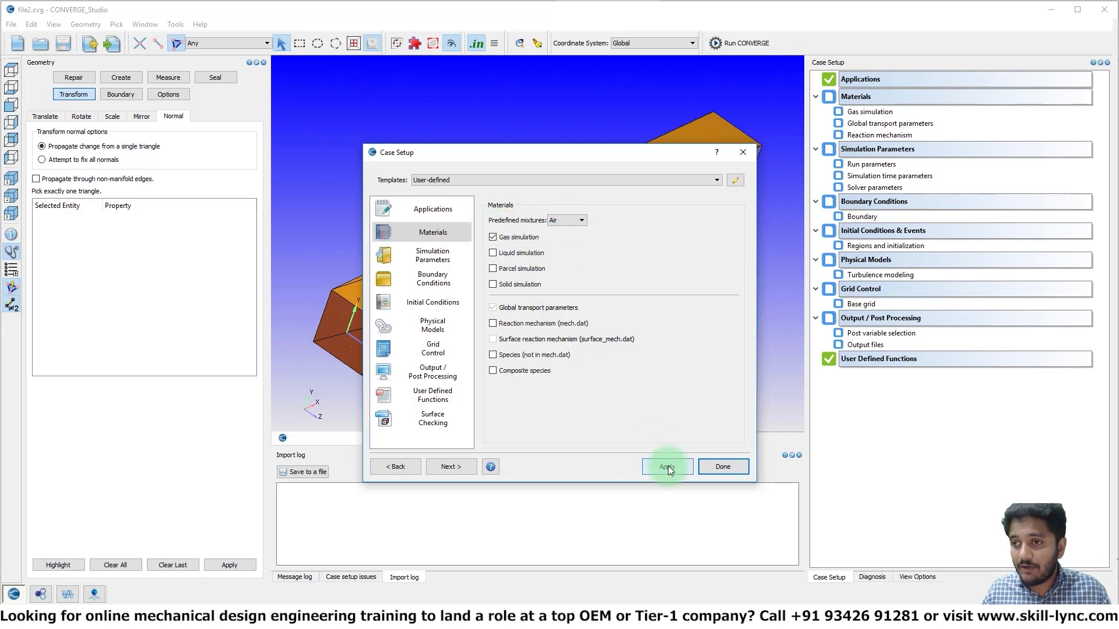
pyautogui.click(467, 315)
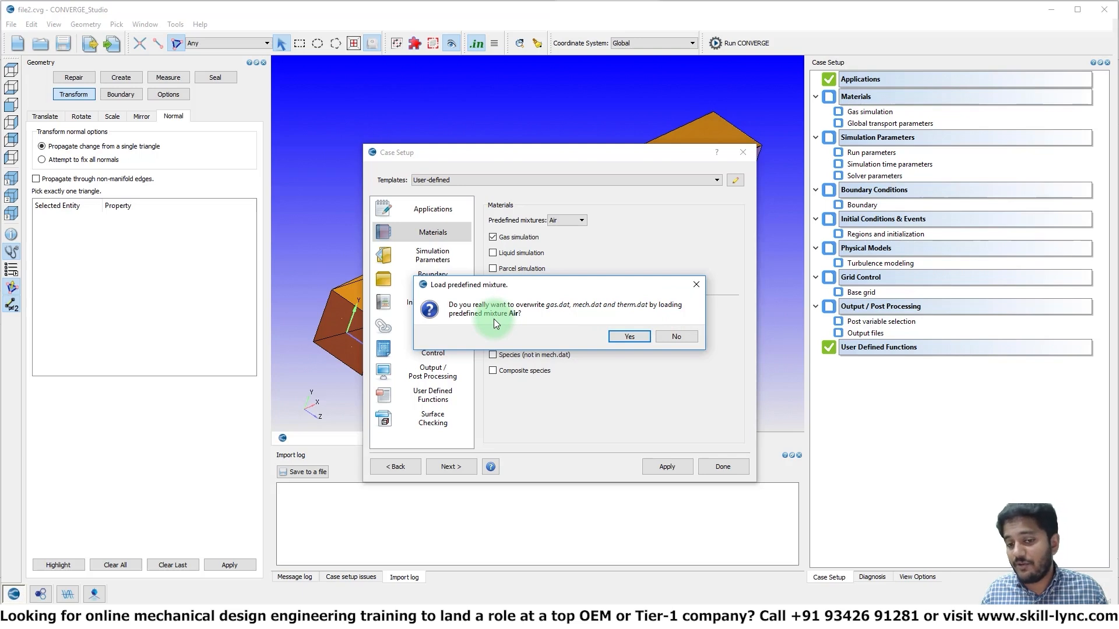
pyautogui.click(621, 336)
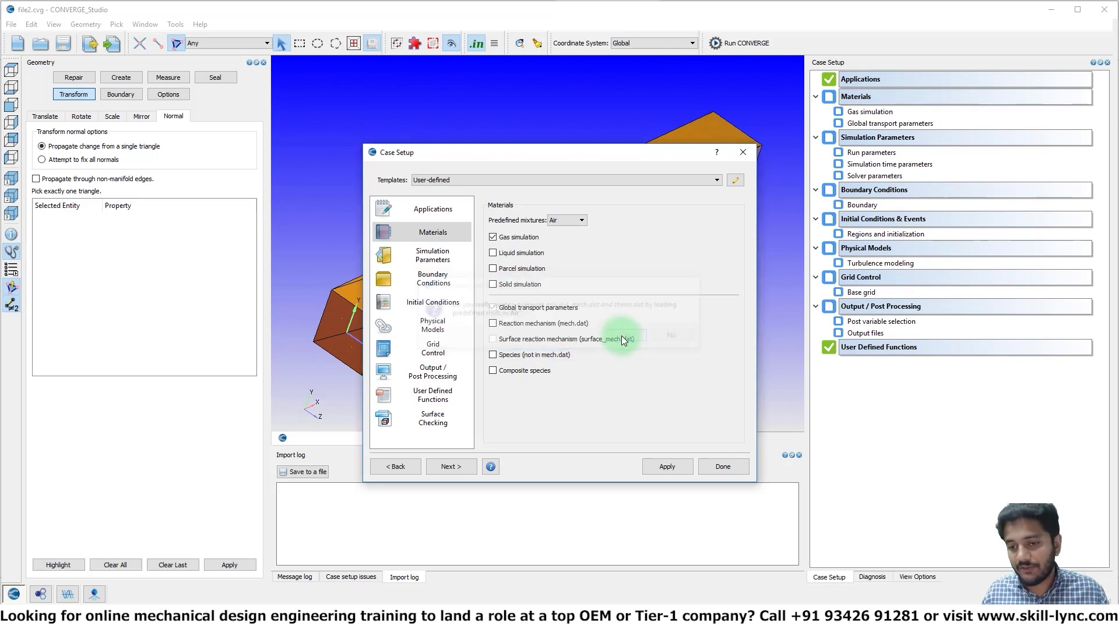
pyautogui.click(722, 464)
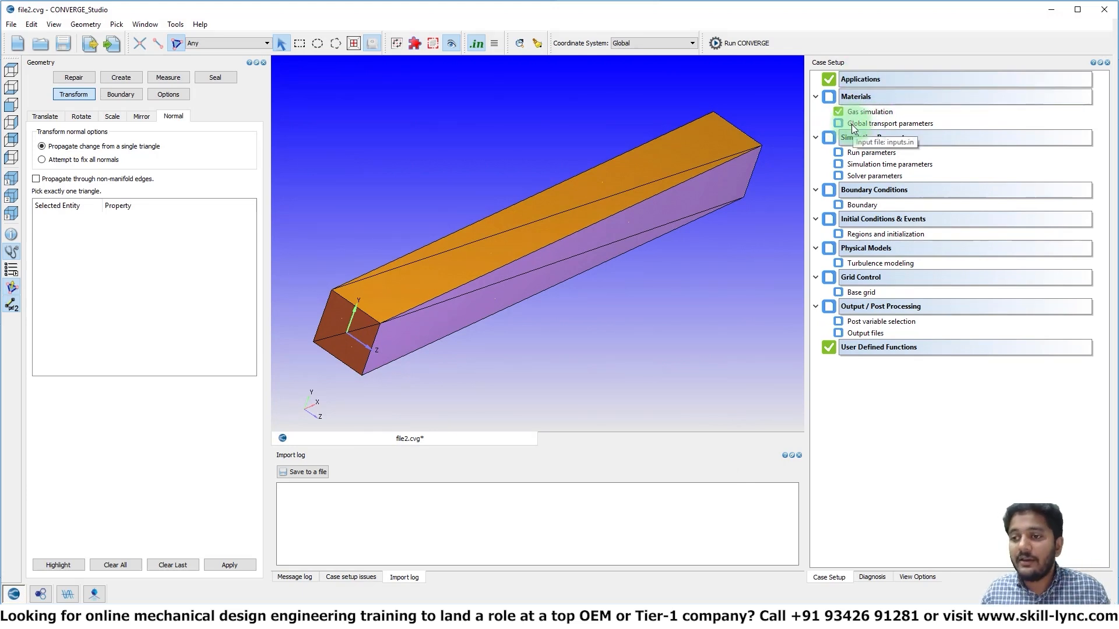
# Accept the default turbulent Prandtl and Schmidt numbers in the global transport parameters
pyautogui.doubleClick(882, 124)
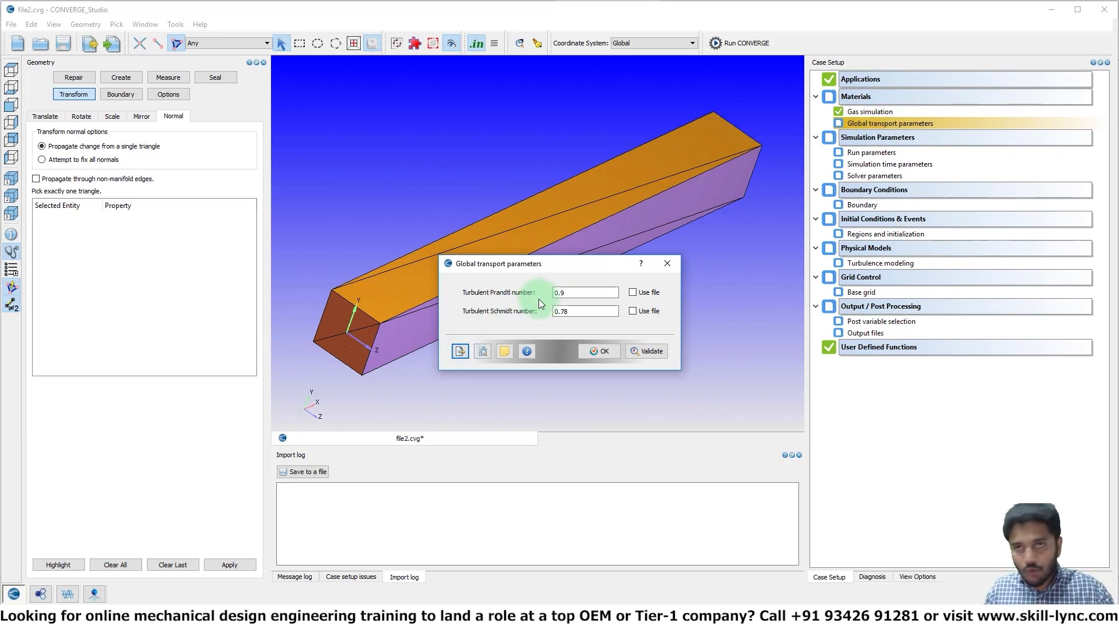
pyautogui.click(601, 352)
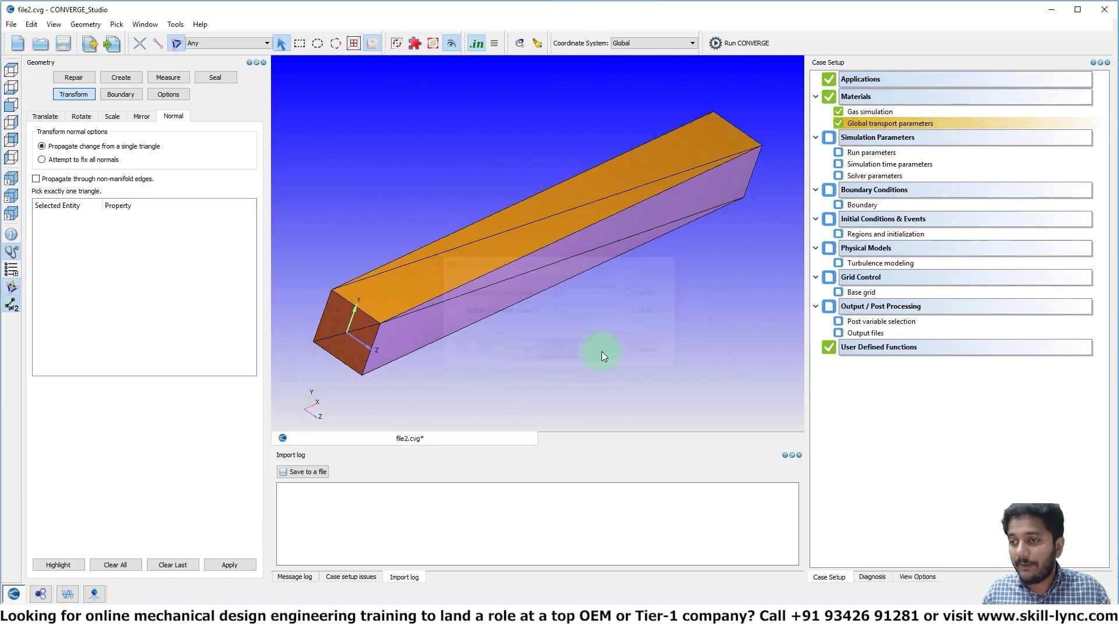
pyautogui.rightClick(866, 121)
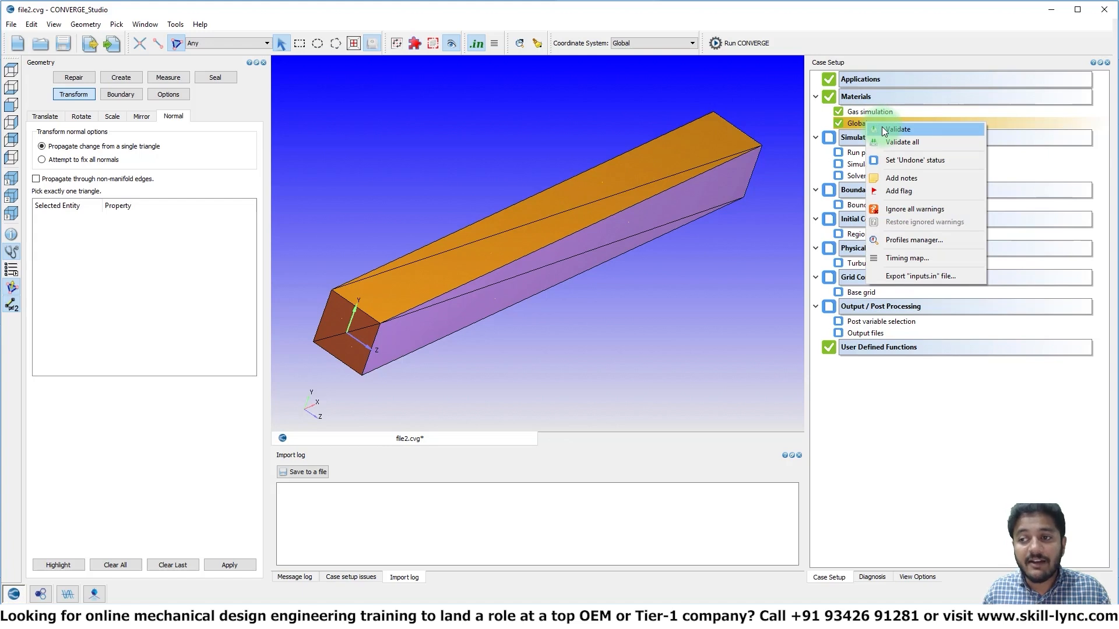
# Set the run parameters to the pressure-based steady solver and load the default solver and non-engine simulation parameters
pyautogui.doubleClick(854, 154)
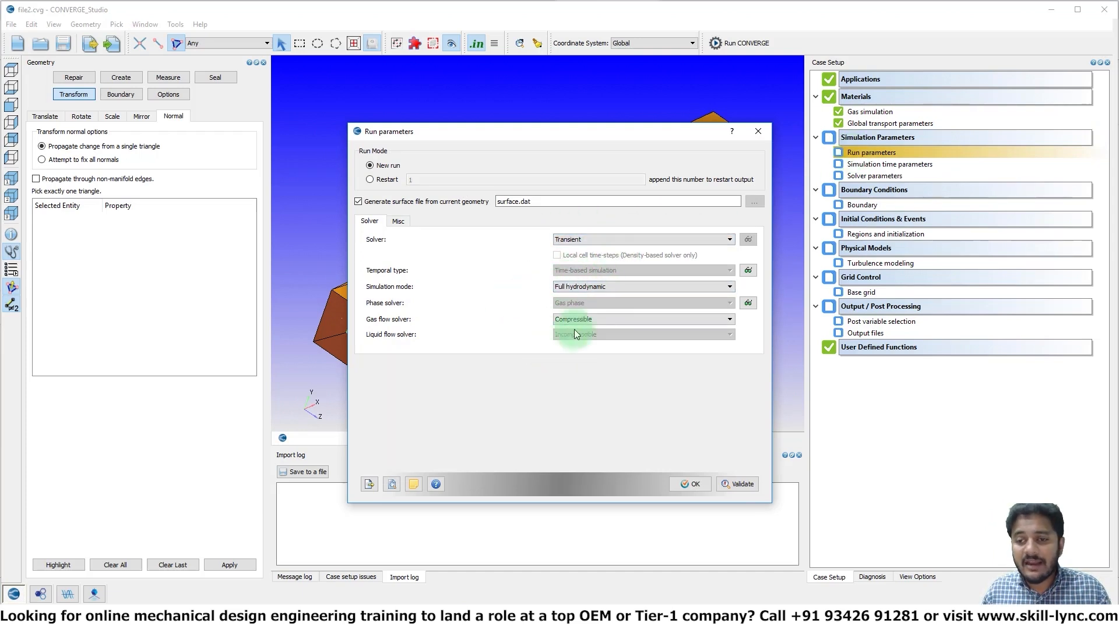
pyautogui.click(588, 239)
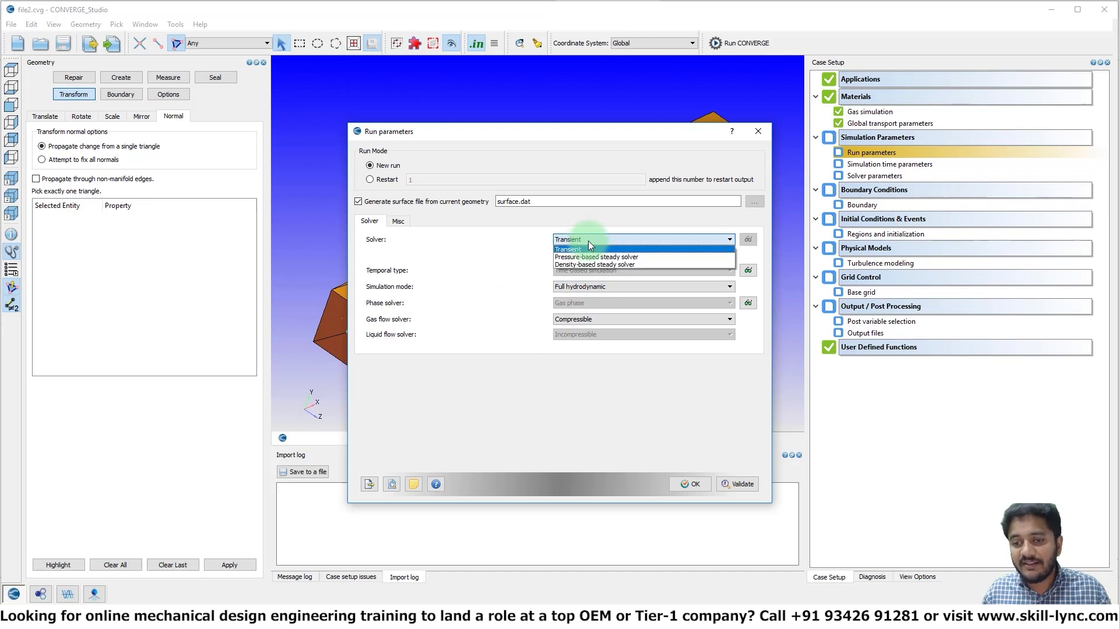
pyautogui.click(593, 260)
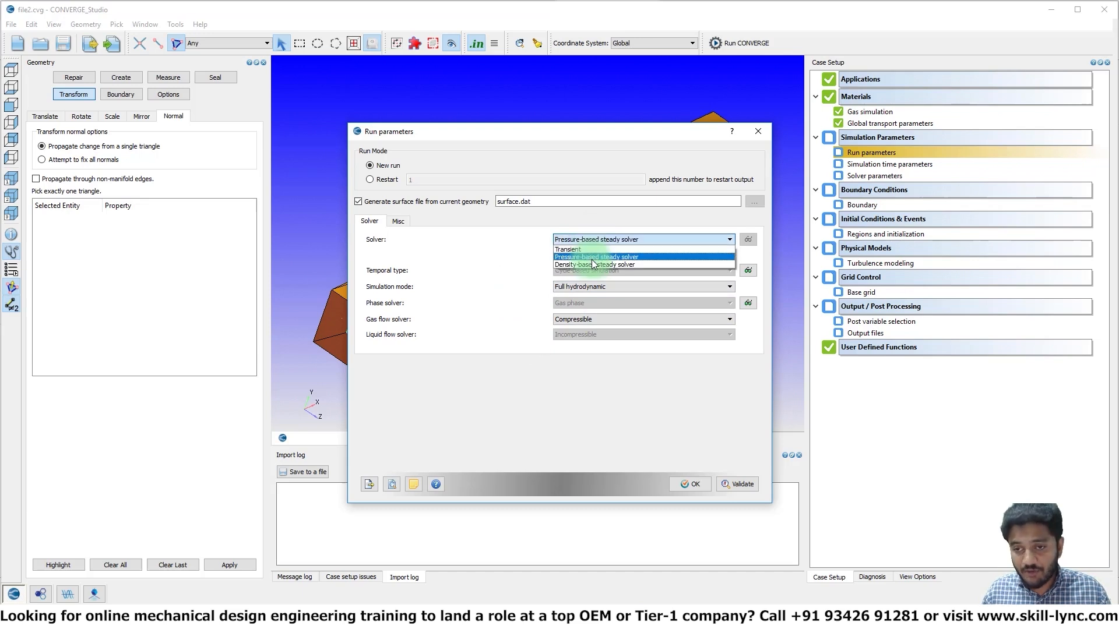
pyautogui.click(693, 484)
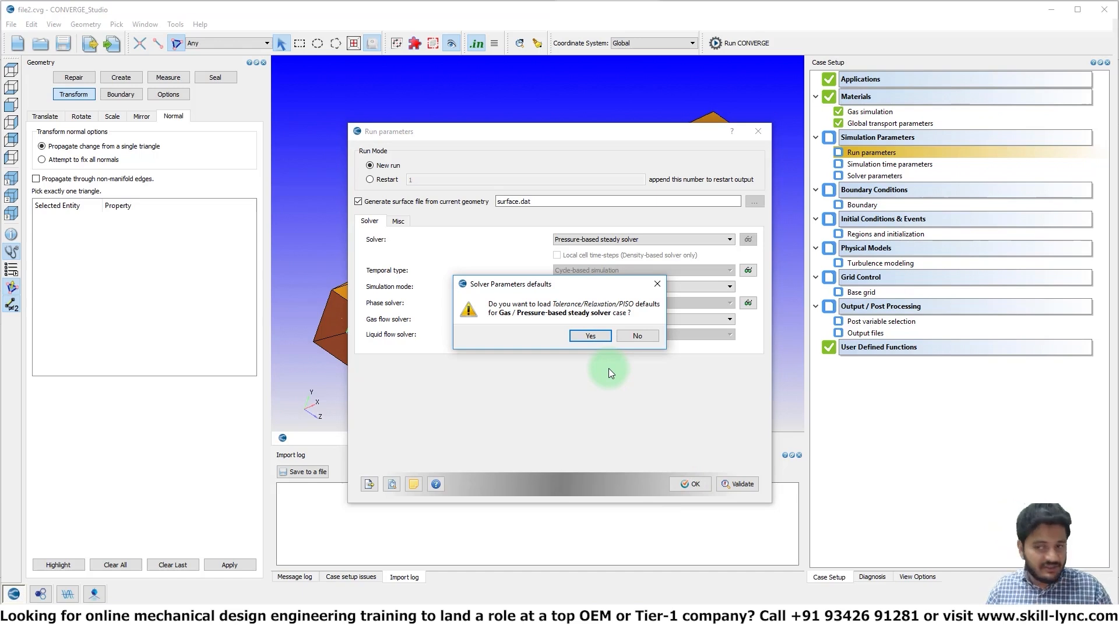
pyautogui.click(599, 336)
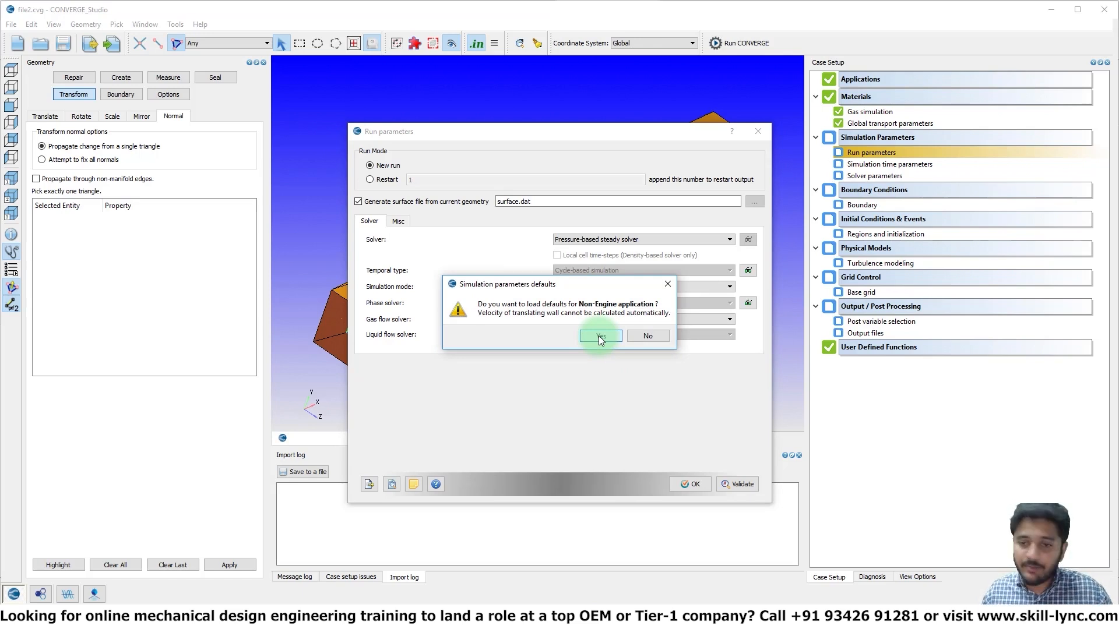
pyautogui.click(599, 336)
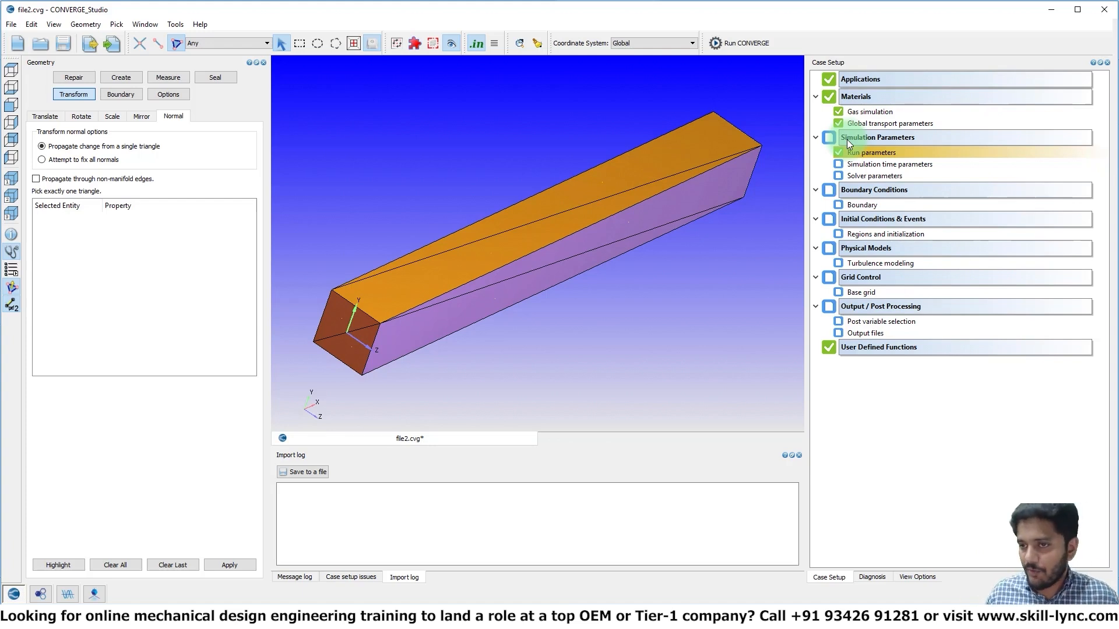
# Set the simulation start time to 0 and the end time to 15000 cycles
pyautogui.doubleClick(866, 166)
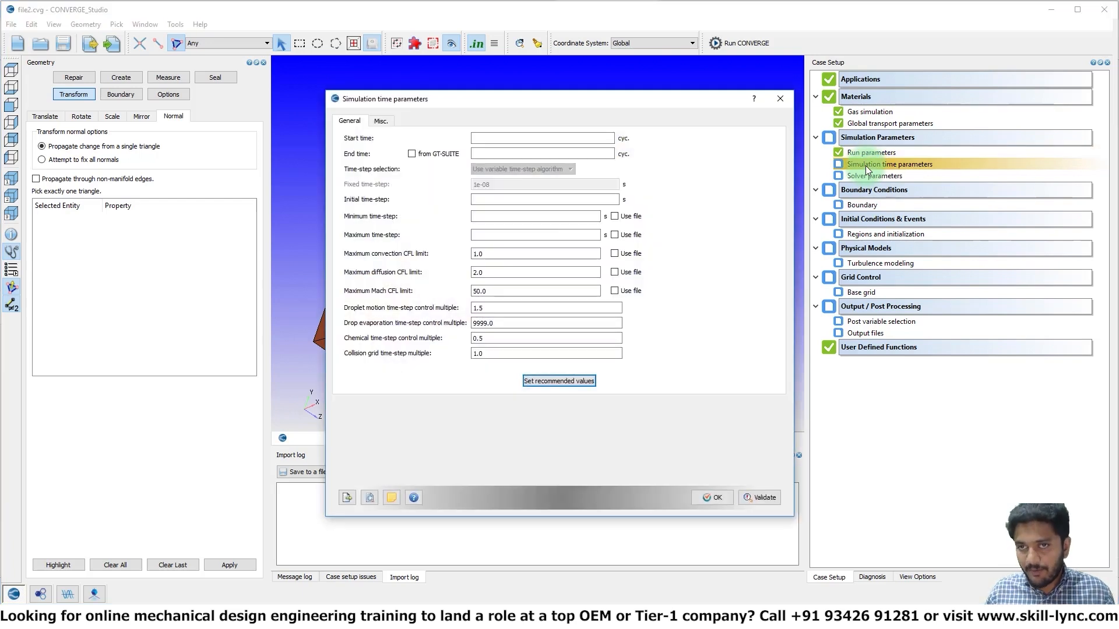
pyautogui.click(547, 137)
pyautogui.write('0')
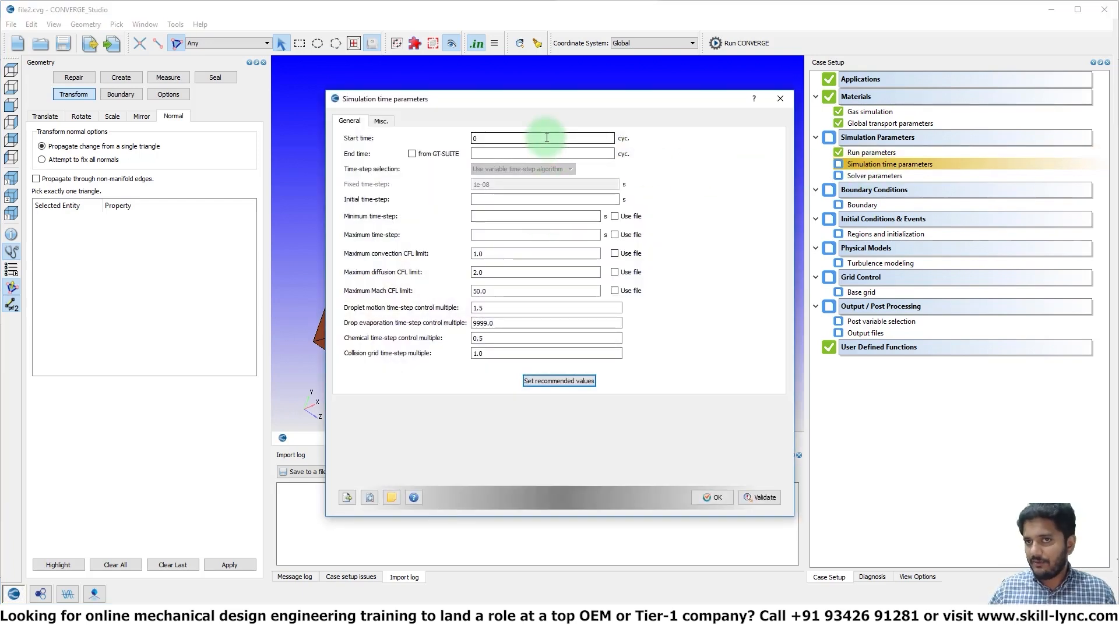
pyautogui.click(545, 153)
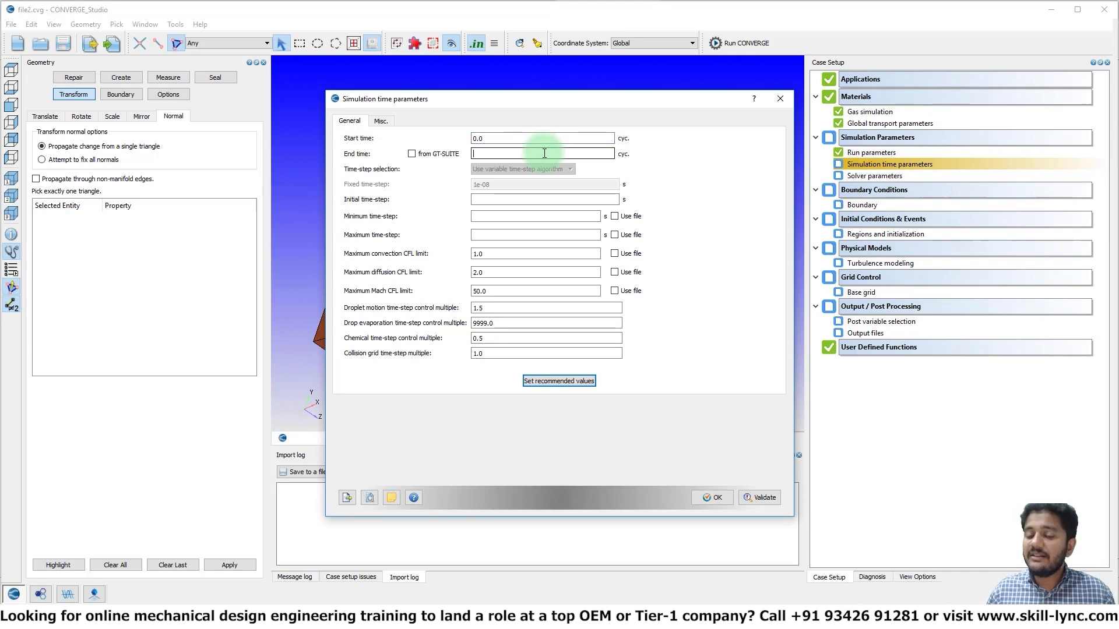
pyautogui.write('15000')
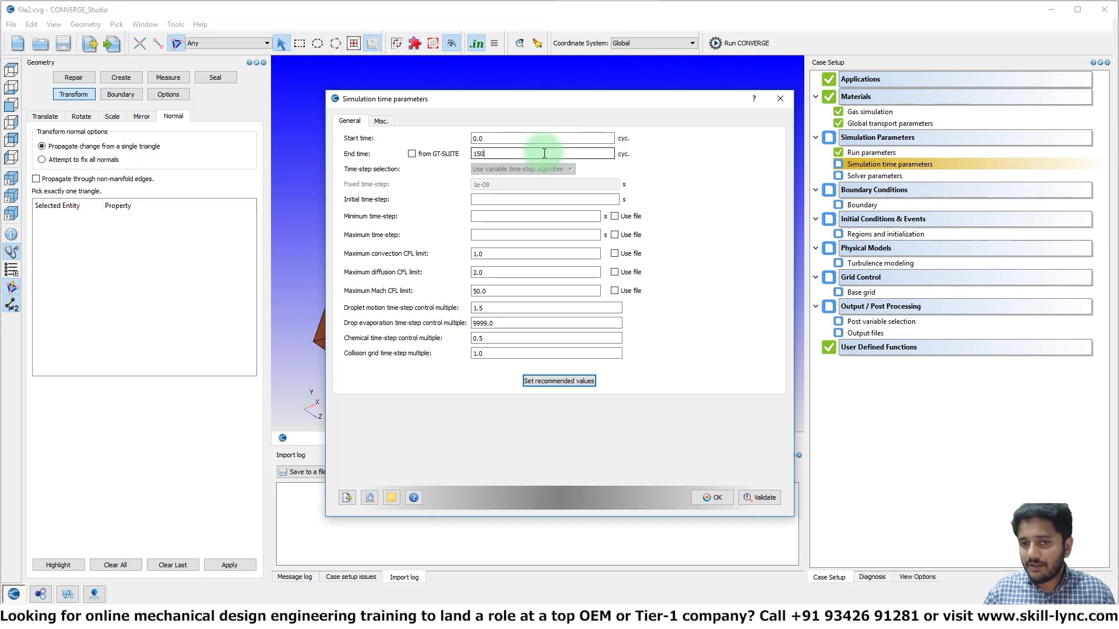
# Set the initial and minimum time-steps to 1e-9 s and the maximum time-step to 1 s, and accept the simulation time parameters
pyautogui.click(535, 198)
pyautogui.write('1e-9')
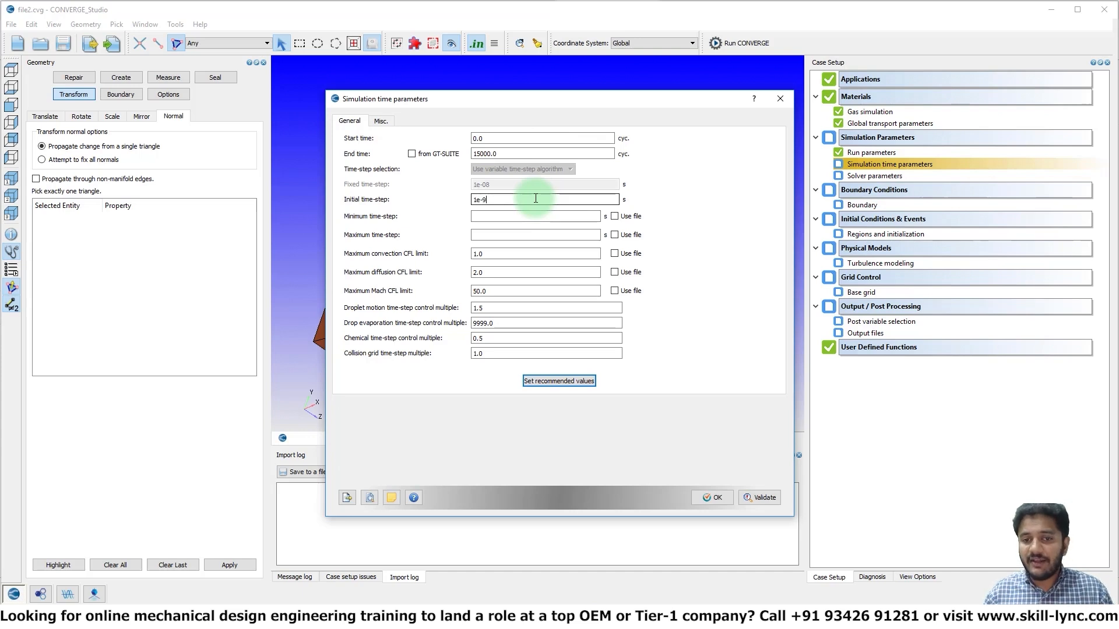
pyautogui.click(532, 213)
pyautogui.write('1')
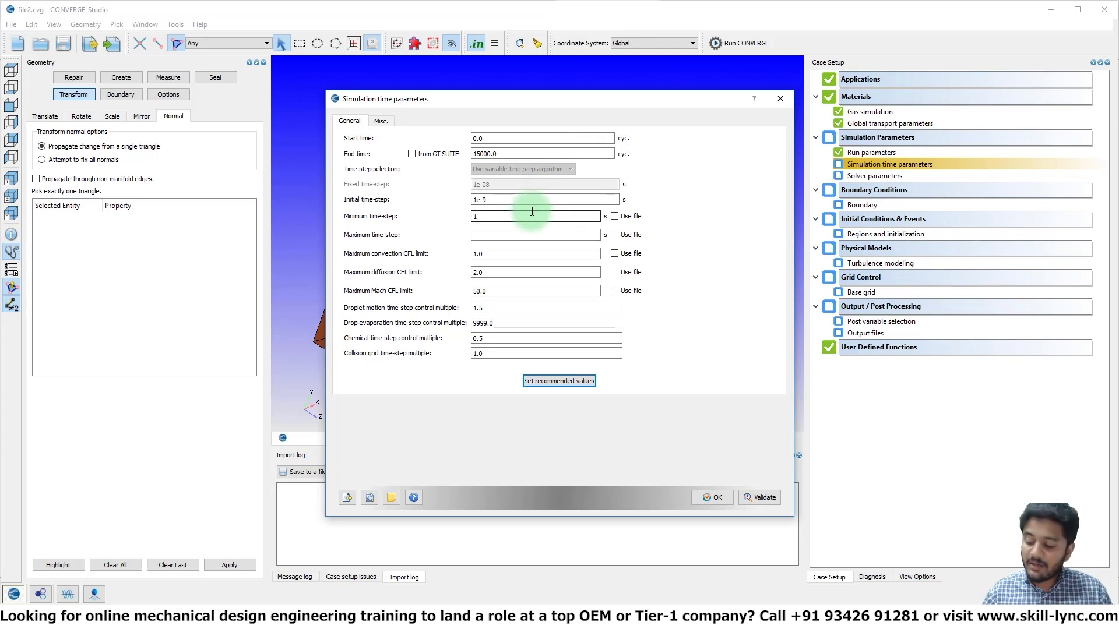
pyautogui.write('e-9')
pyautogui.click(529, 234)
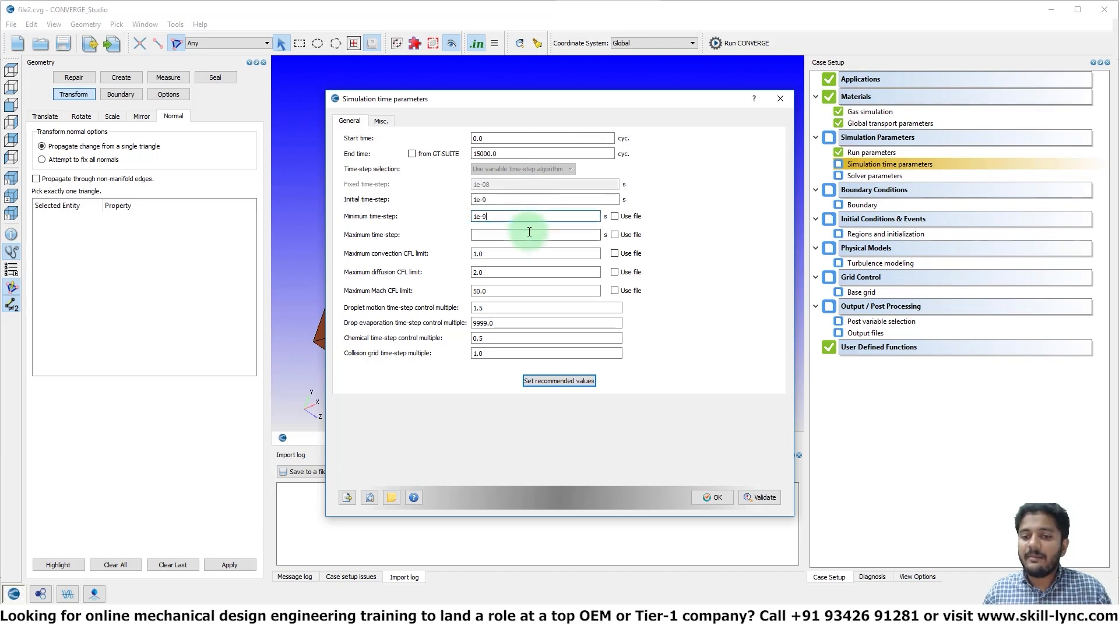
pyautogui.write('1')
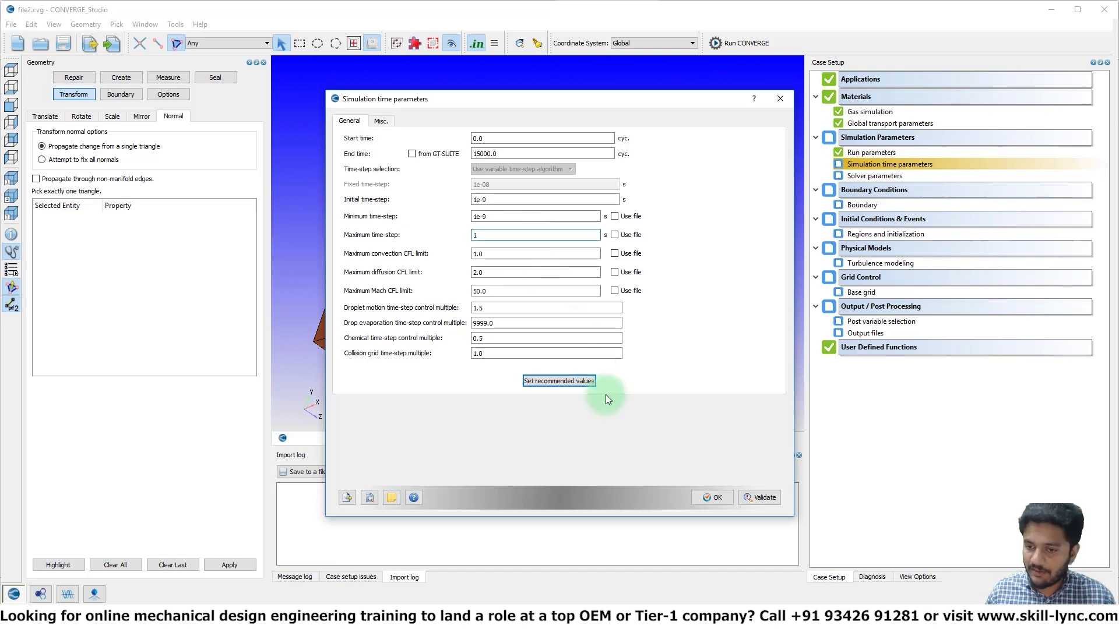
pyautogui.click(710, 498)
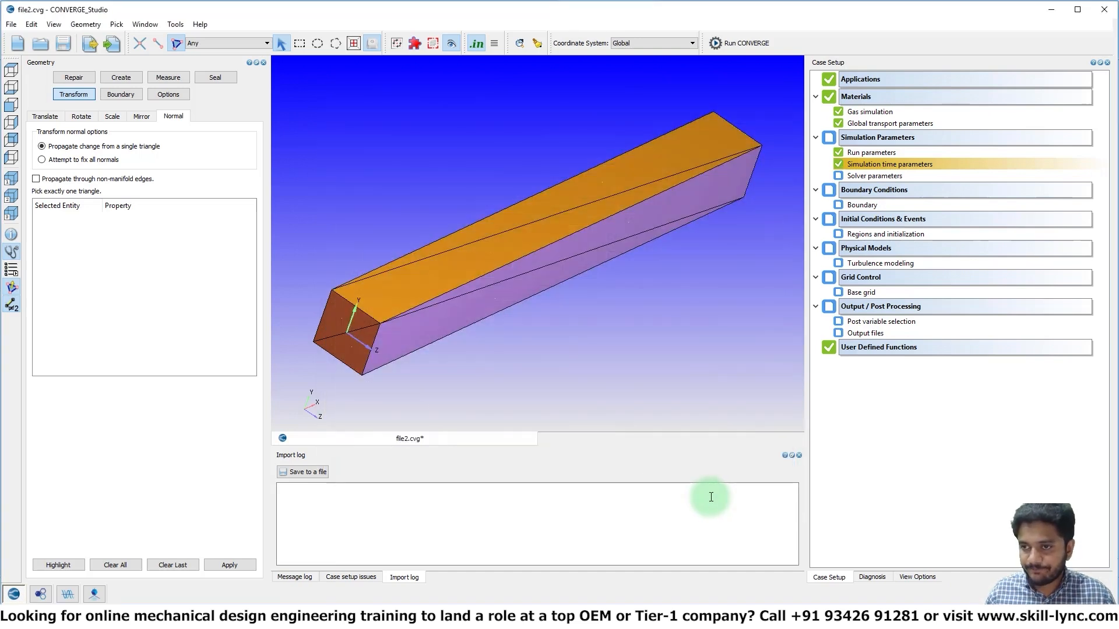
# Accept the default PISO settings in the solver parameters
pyautogui.doubleClick(855, 176)
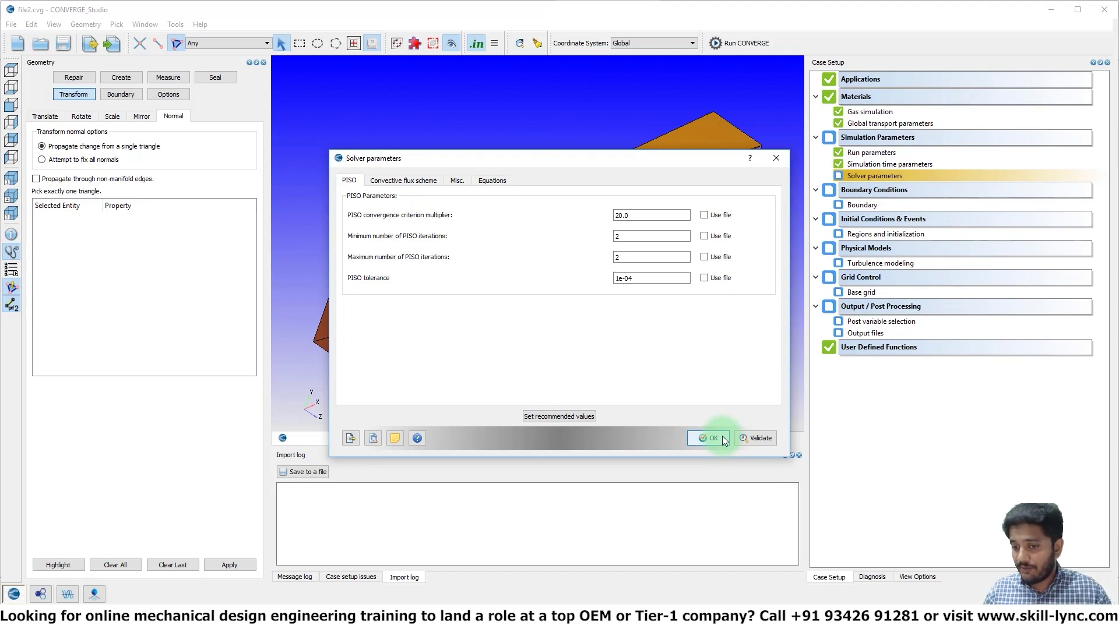
pyautogui.click(722, 435)
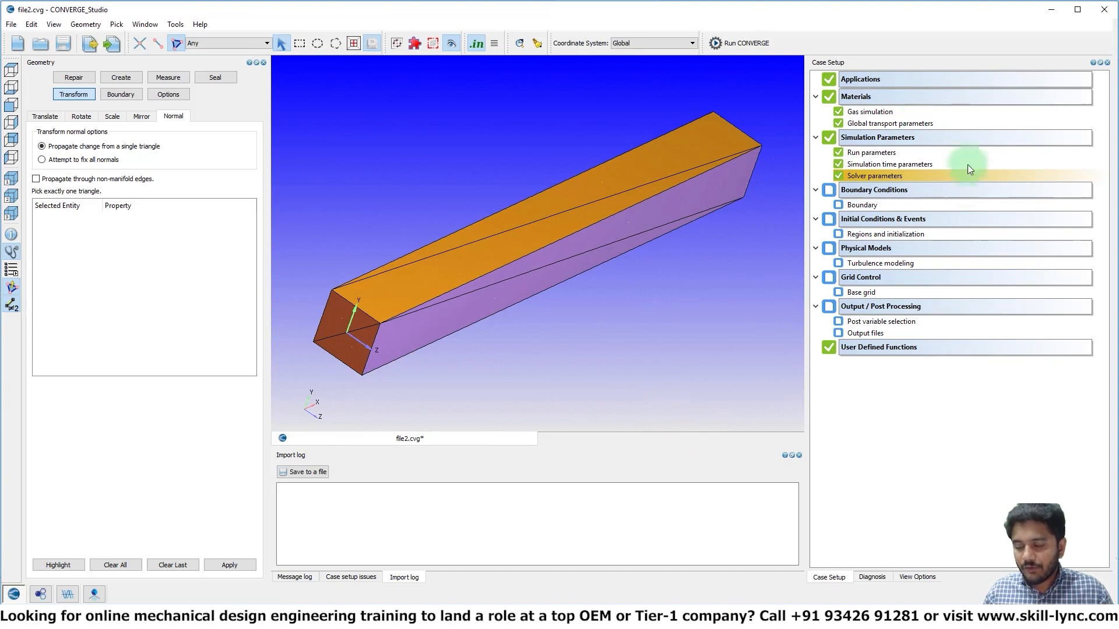
# Define the Inlet boundary as INFLOW with a specified total pressure of 100001 Pa and air as its species
pyautogui.doubleClick(854, 205)
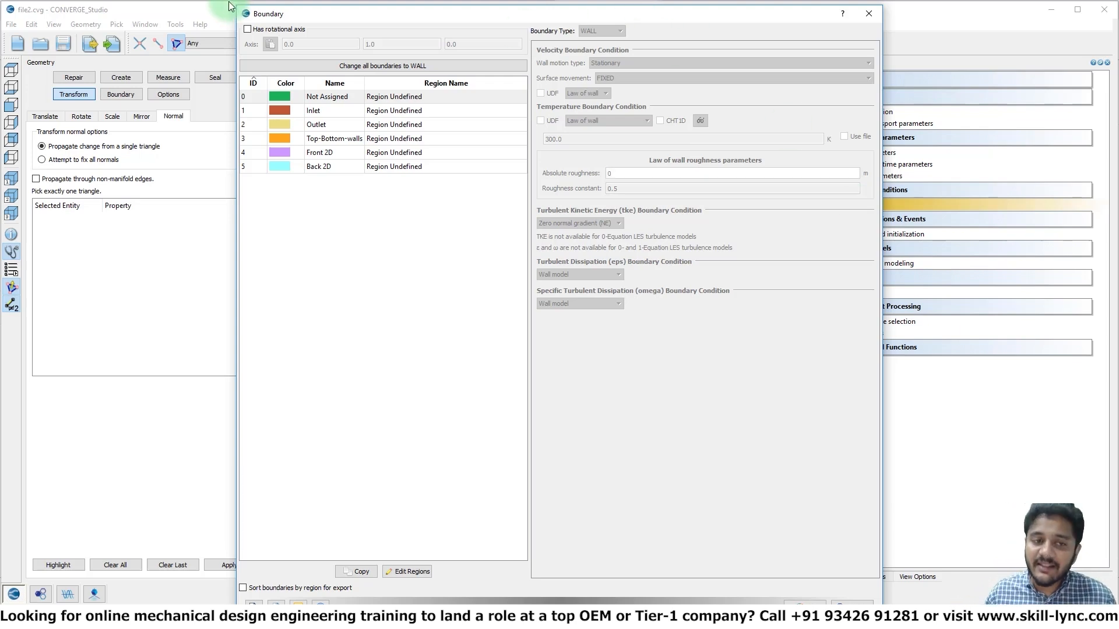
pyautogui.click(322, 113)
pyautogui.click(620, 26)
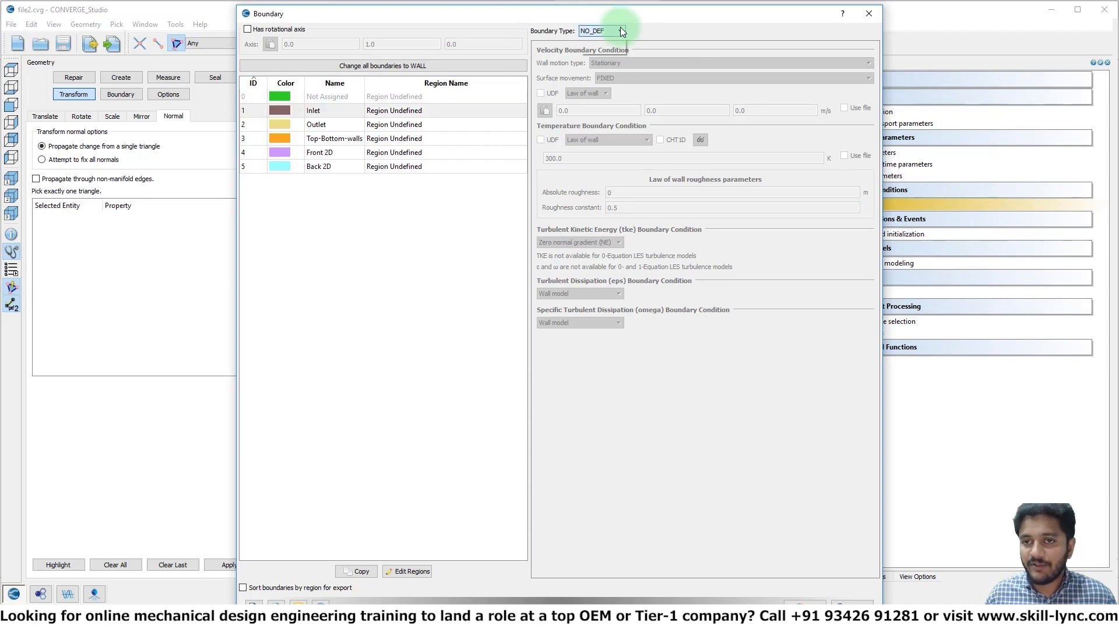
pyautogui.click(598, 49)
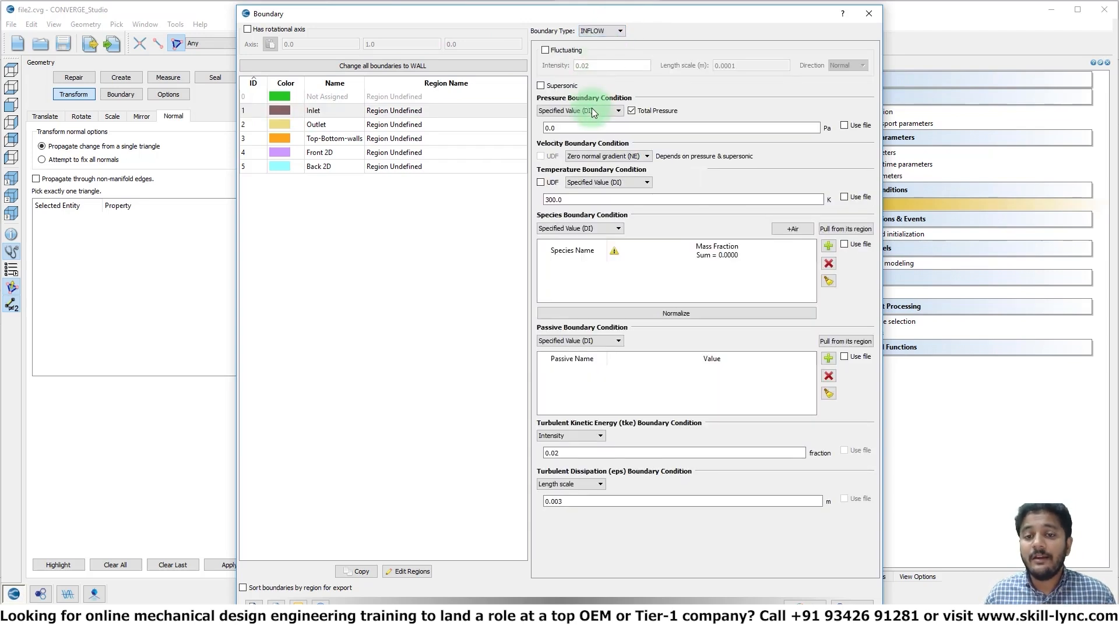
pyautogui.doubleClick(592, 126)
pyautogui.write('100001')
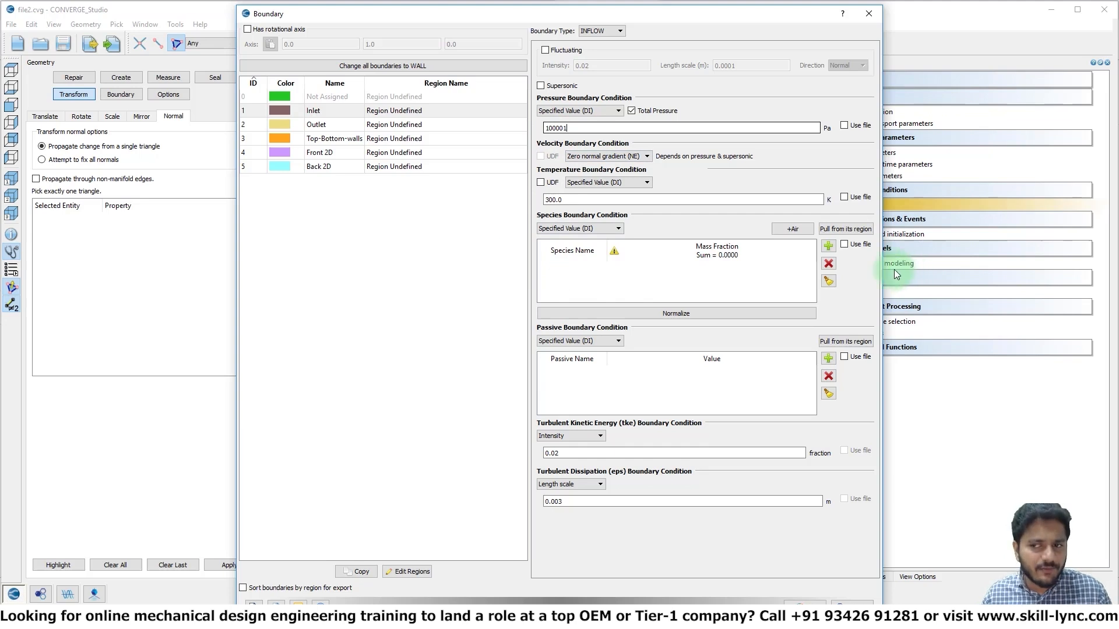
pyautogui.click(792, 229)
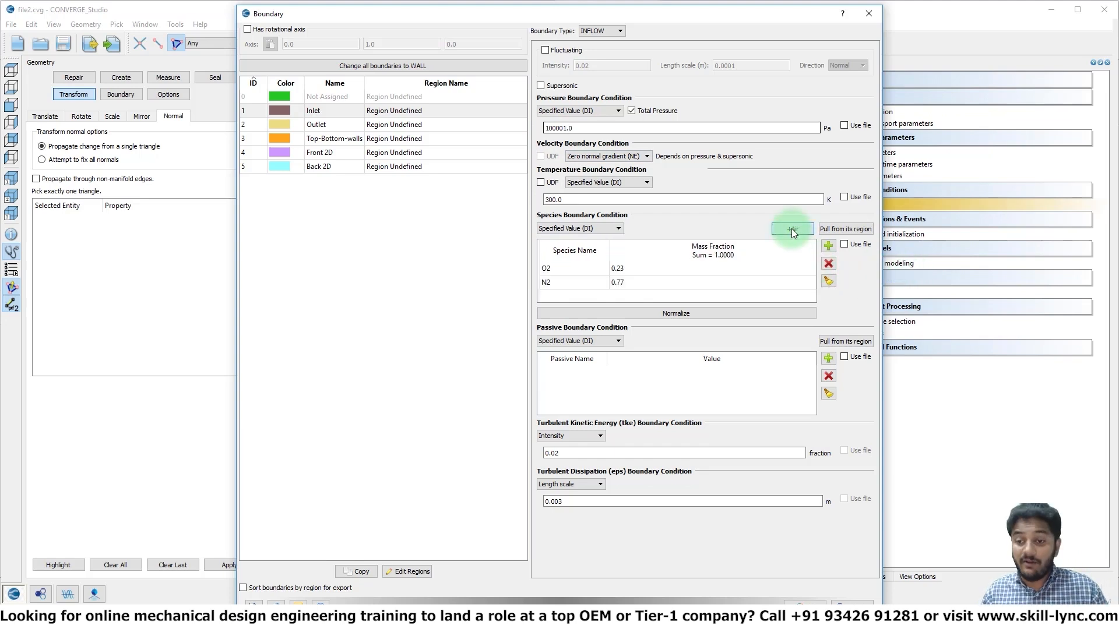
# Define the Outlet boundary as OUTFLOW with a specified pressure of 100000 Pa
pyautogui.click(326, 124)
pyautogui.click(585, 36)
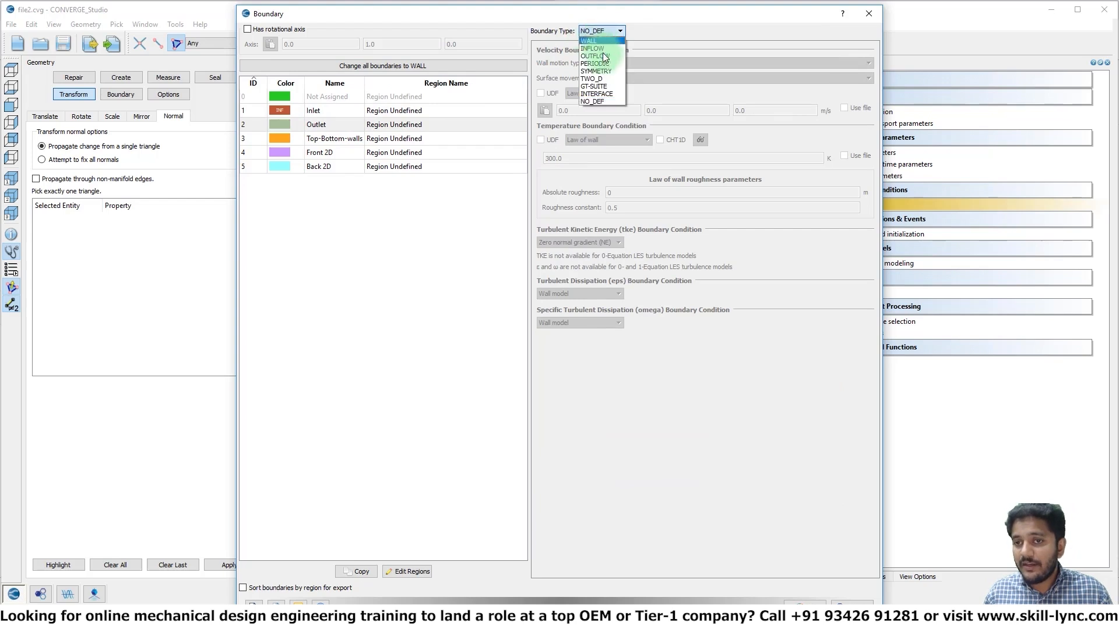
pyautogui.click(605, 55)
pyautogui.doubleClick(615, 78)
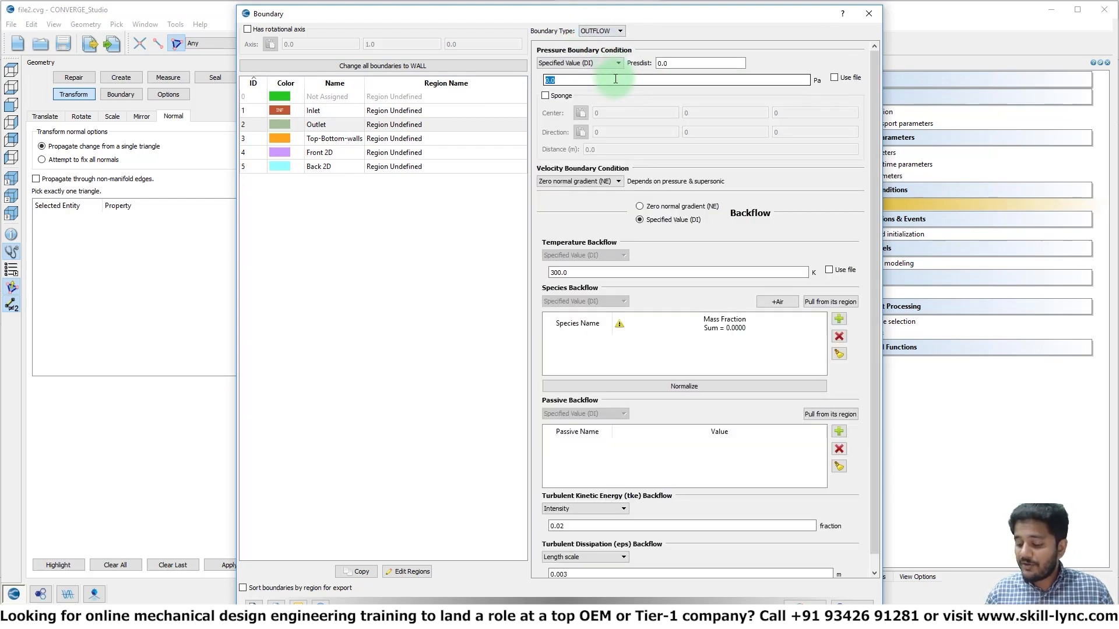
pyautogui.write('1')
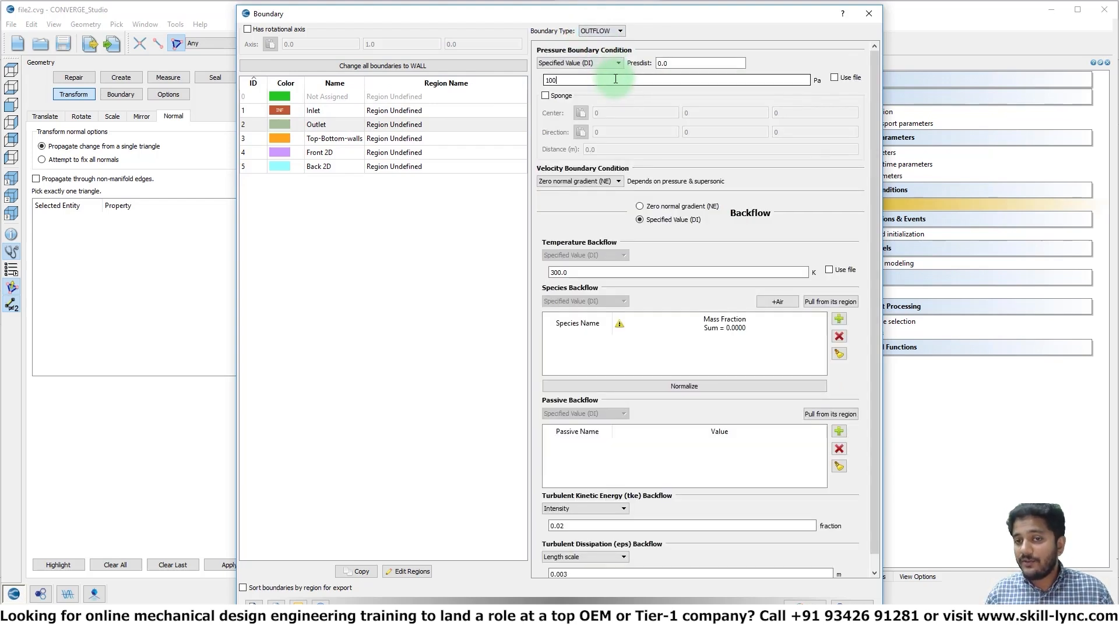
pyautogui.write('00000')
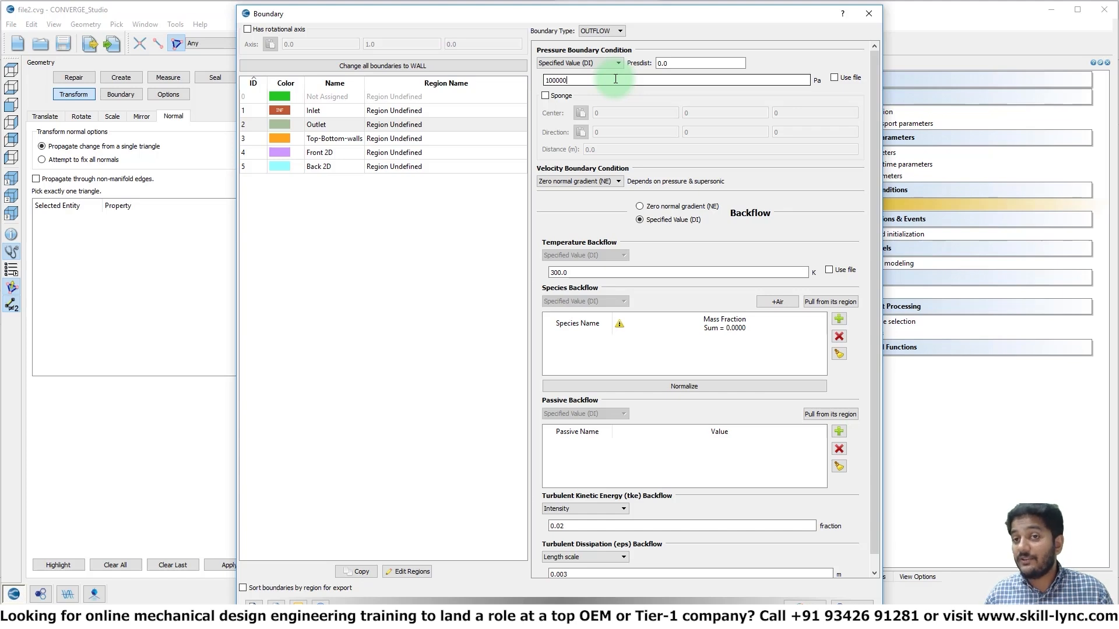
# Compare the pressure boundary conditions of the Inlet and Outlet, including the inlet's pressure condition options
pyautogui.click(334, 113)
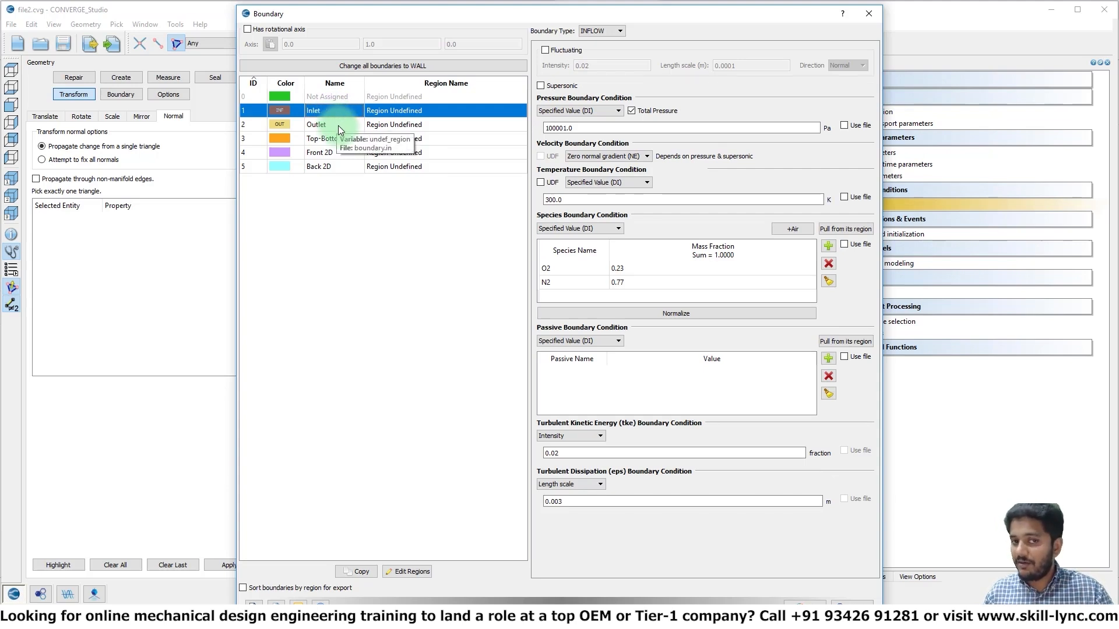
pyautogui.click(339, 127)
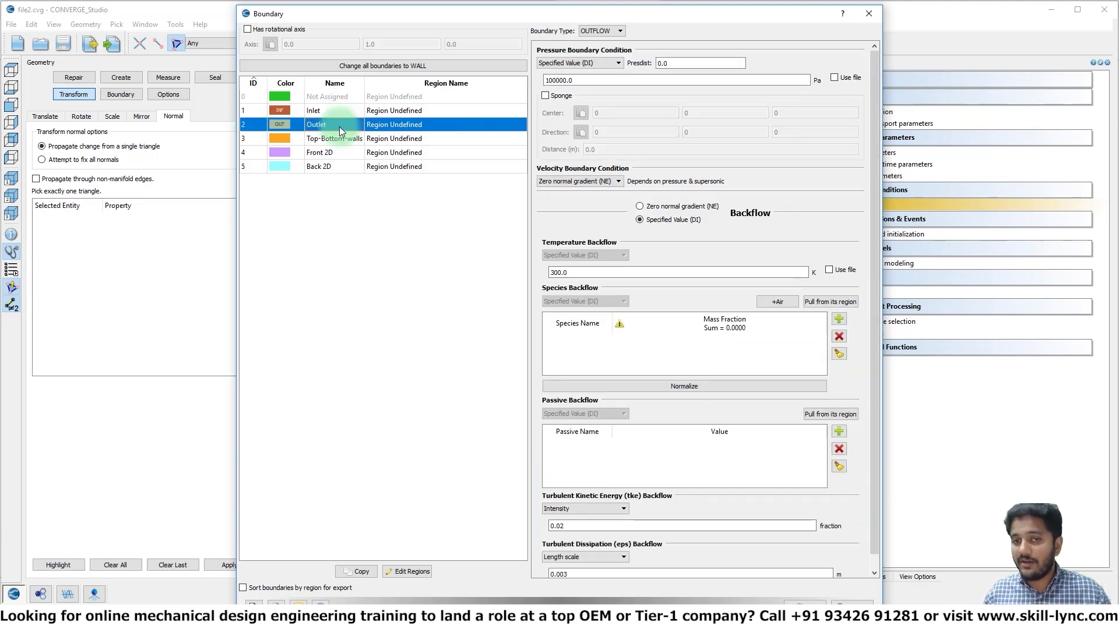
pyautogui.click(329, 110)
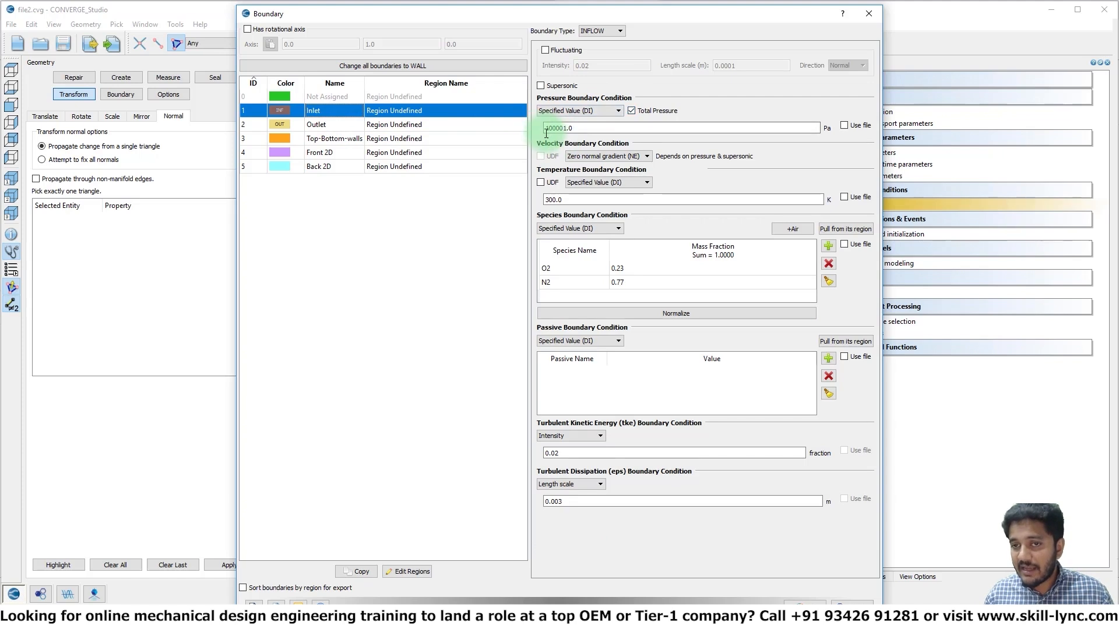
pyautogui.click(610, 112)
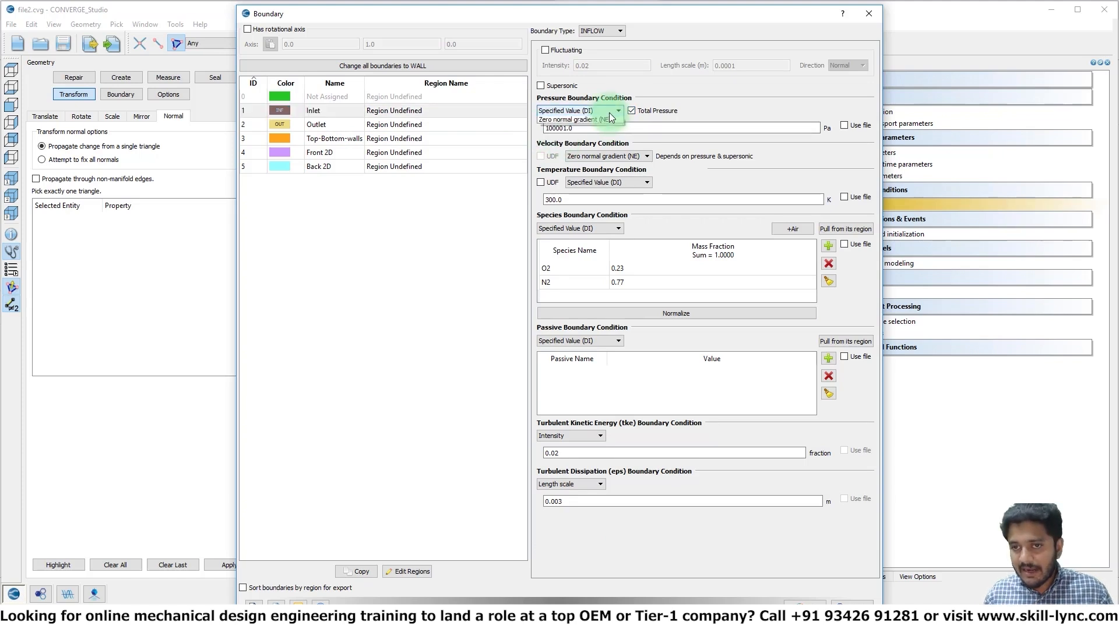
pyautogui.click(606, 111)
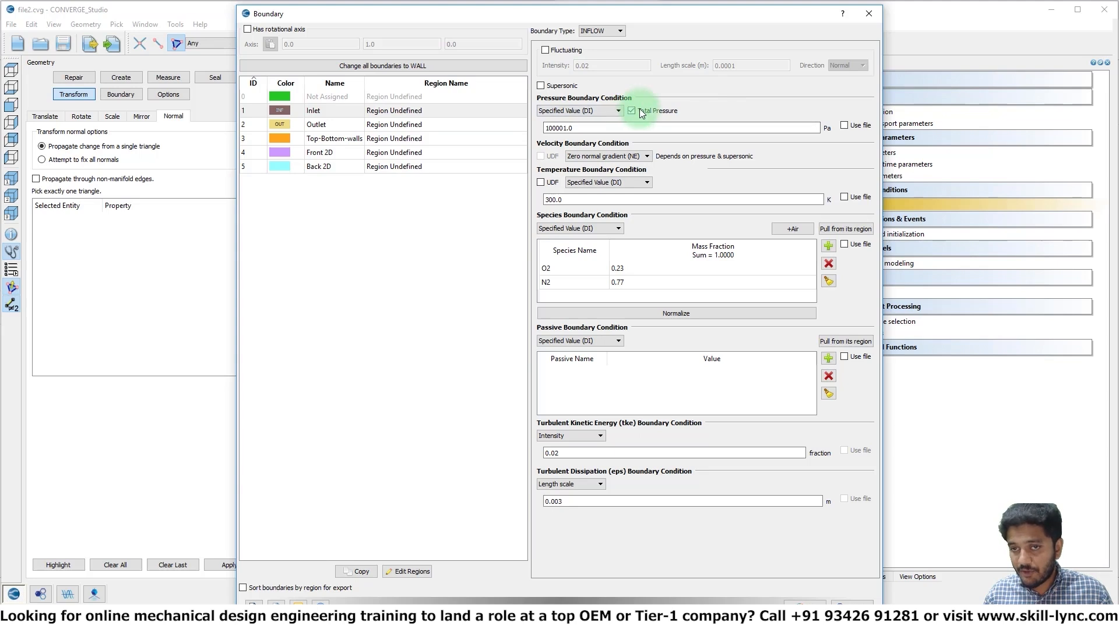
pyautogui.click(352, 125)
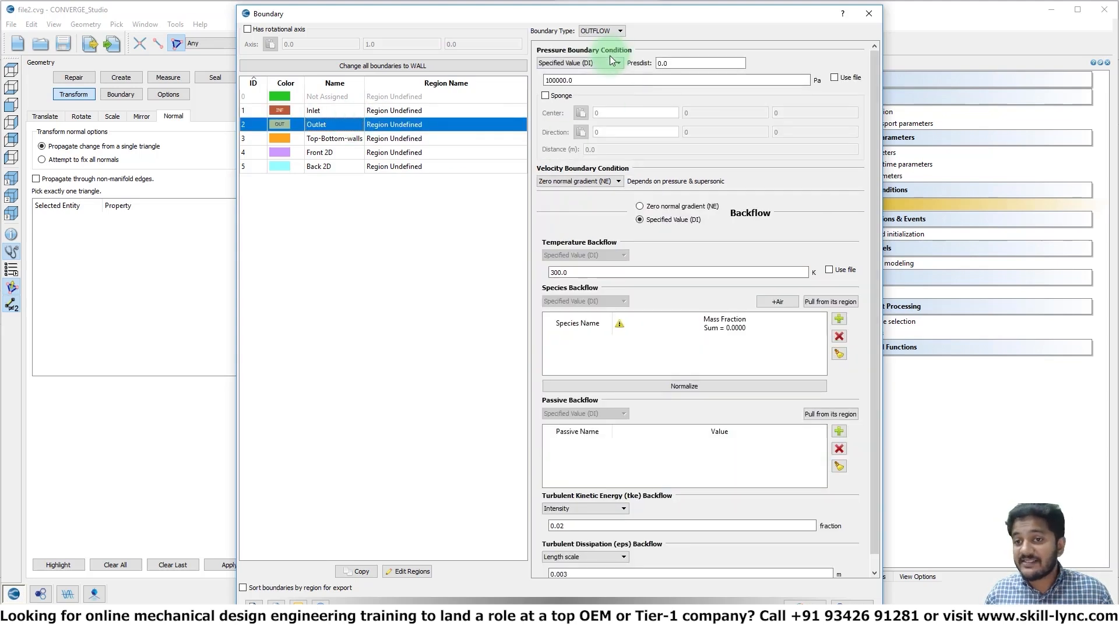
# Assign the WALL boundary type to the Top-Bottom-walls boundary
pyautogui.click(337, 137)
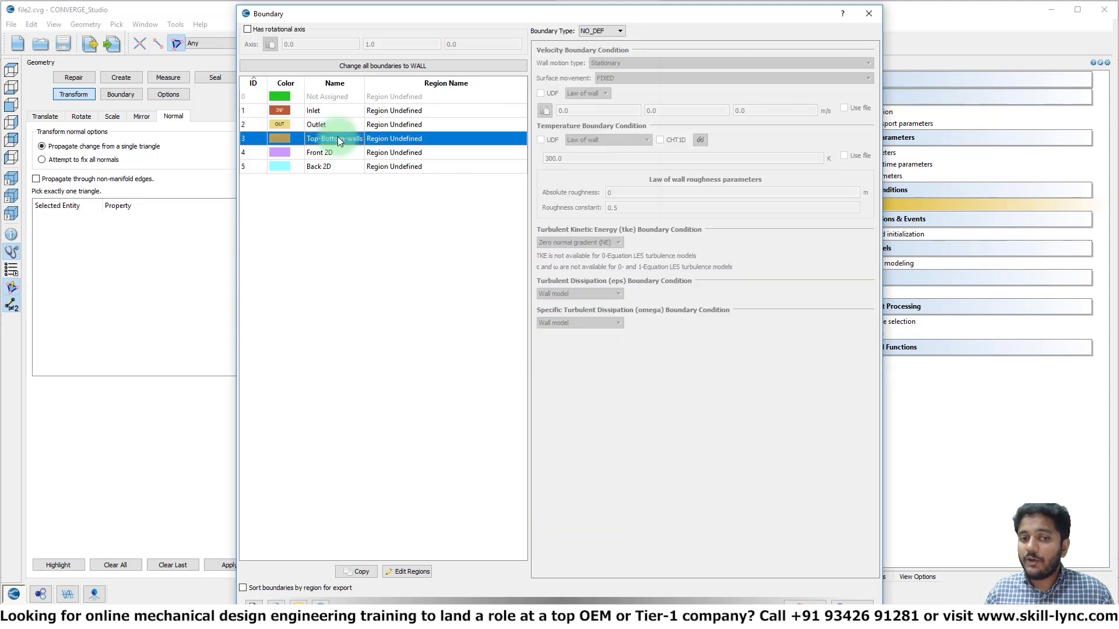
pyautogui.click(606, 31)
pyautogui.click(601, 100)
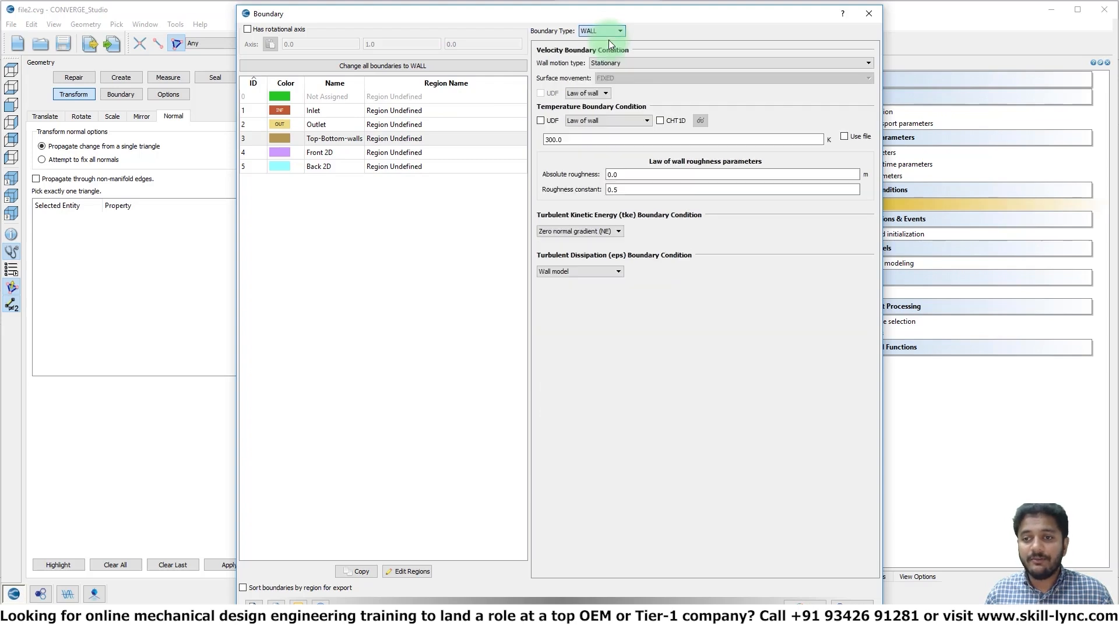
# Assign the TWO_D boundary type to the Front 2D and Back 2D boundaries, and close the boundary settings
pyautogui.click(341, 153)
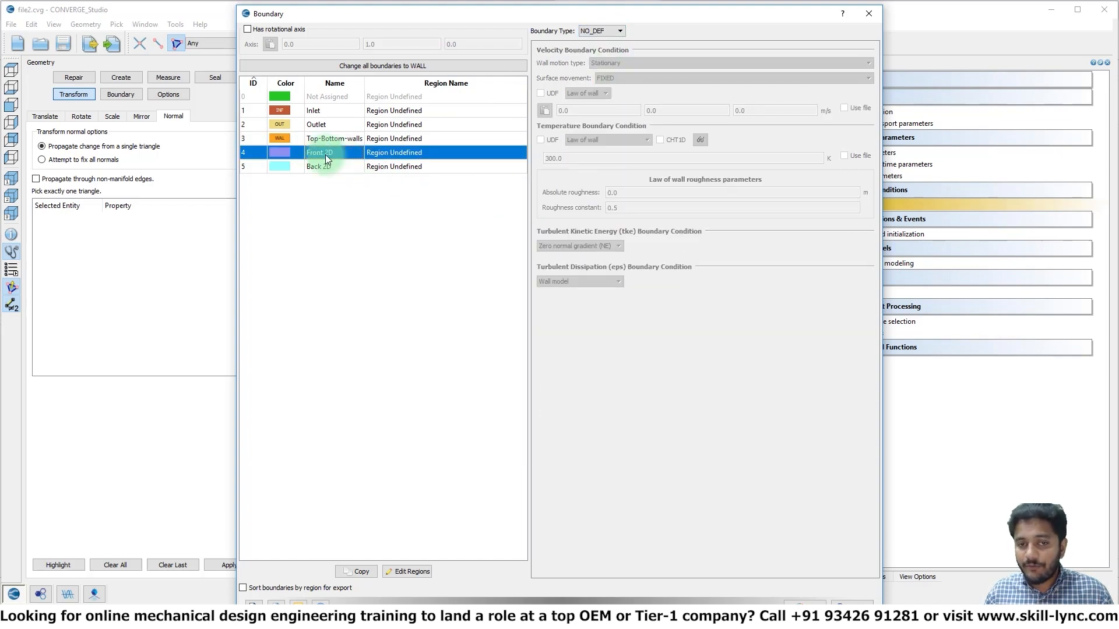
pyautogui.click(605, 29)
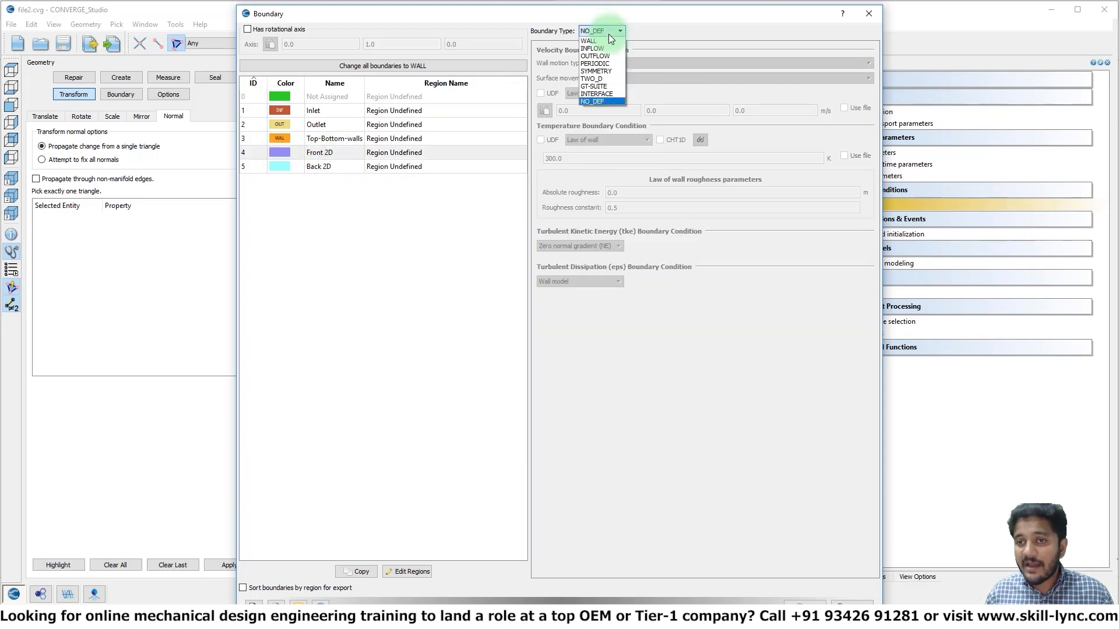
pyautogui.click(608, 74)
pyautogui.click(329, 164)
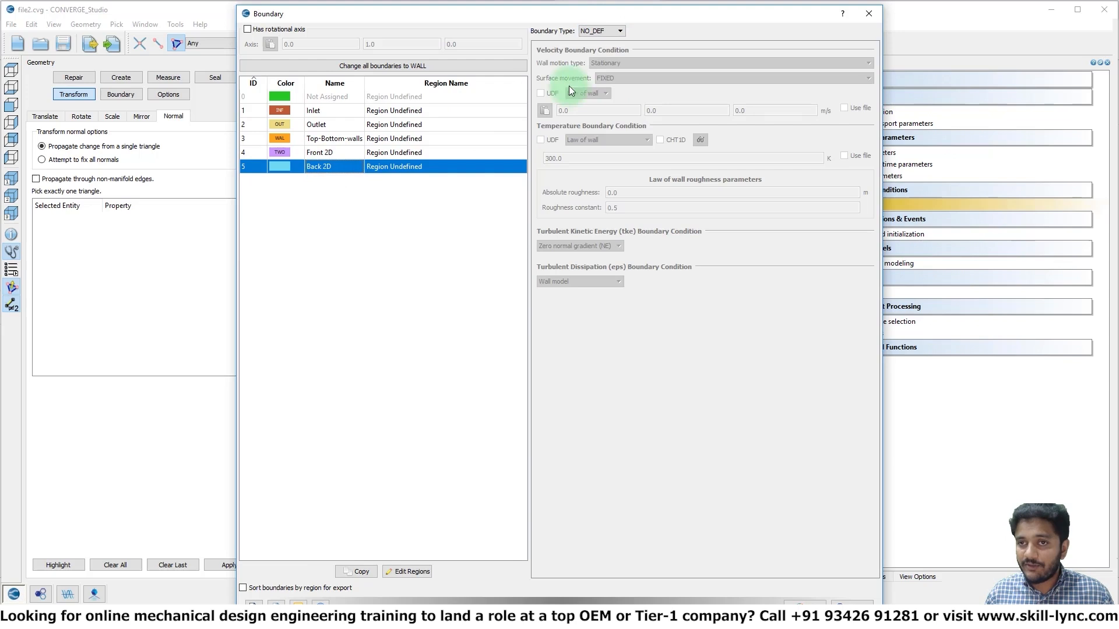
pyautogui.click(604, 30)
pyautogui.click(606, 76)
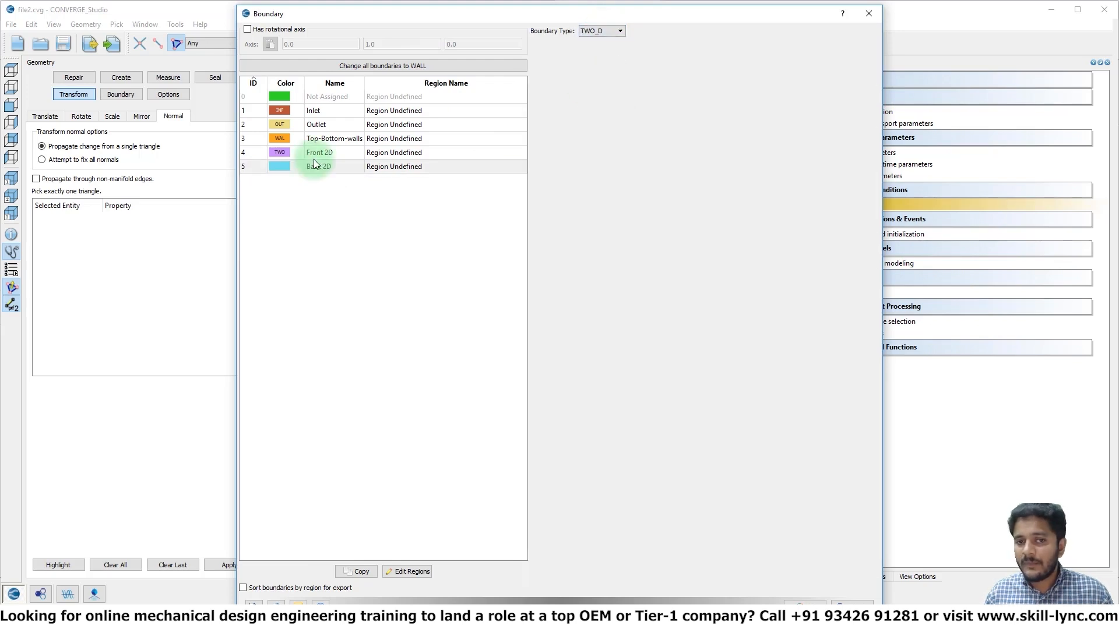
pyautogui.click(316, 141)
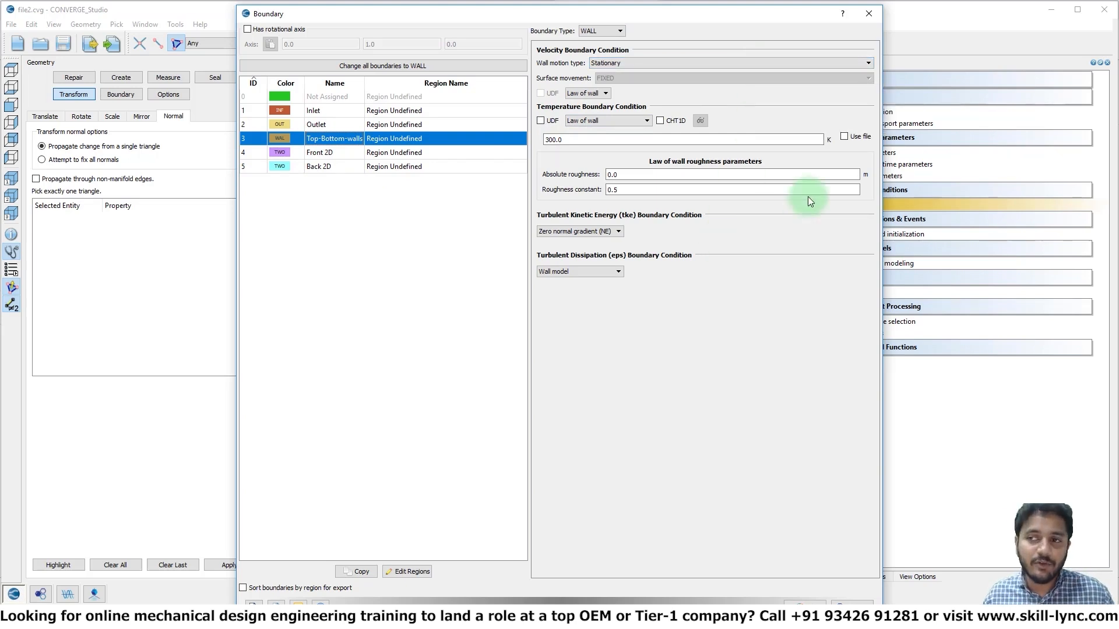
pyautogui.click(868, 17)
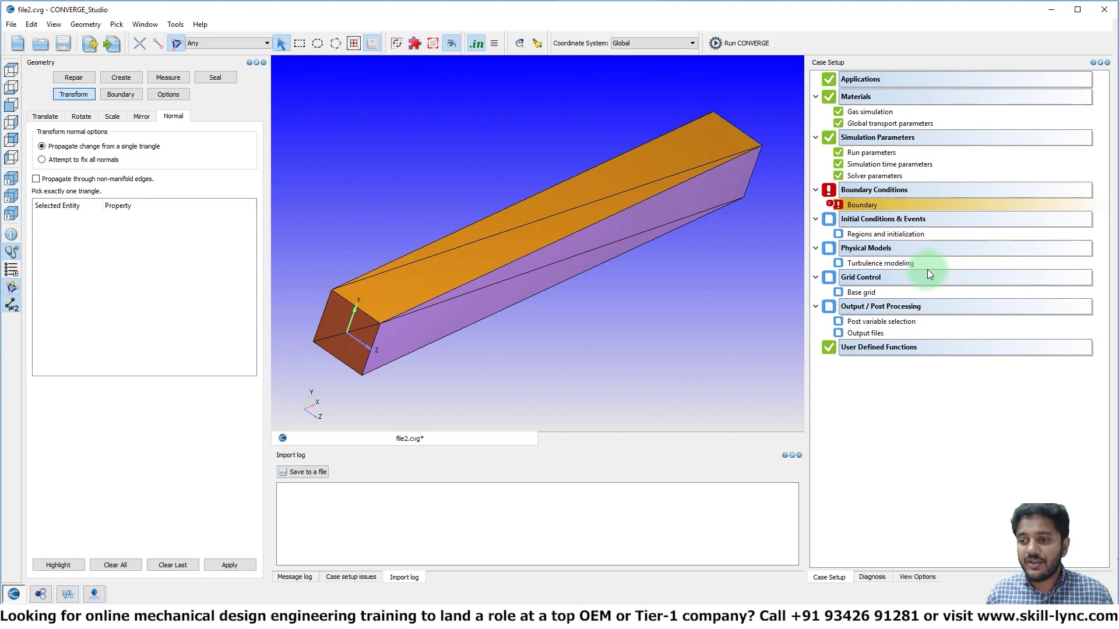
# Check the turbulence modeling option in the case's physical models selection
pyautogui.doubleClick(887, 254)
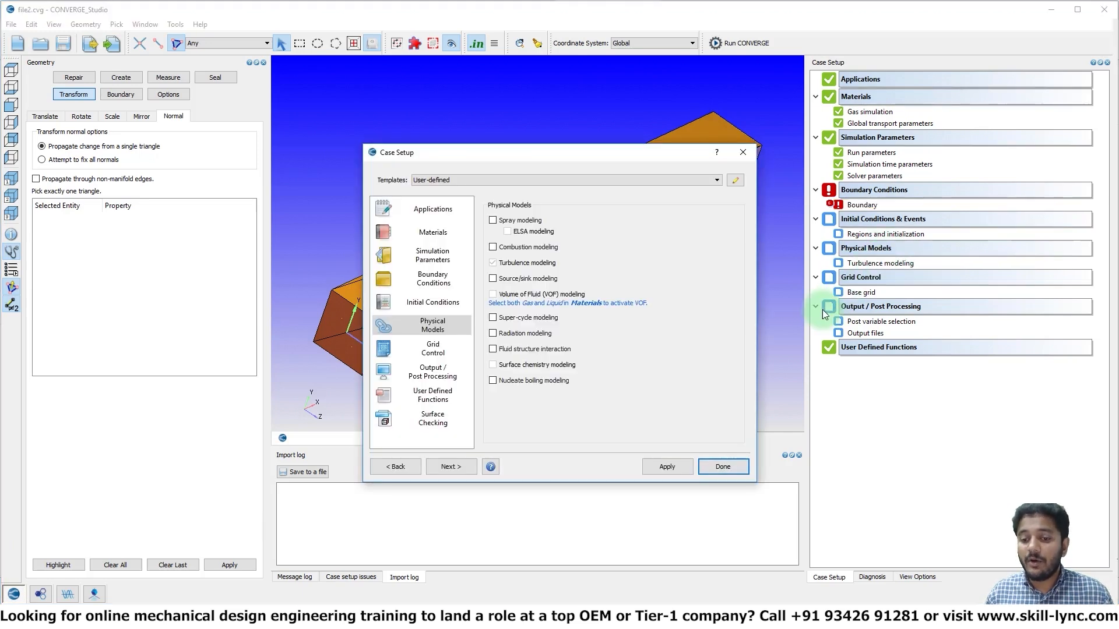
pyautogui.click(508, 268)
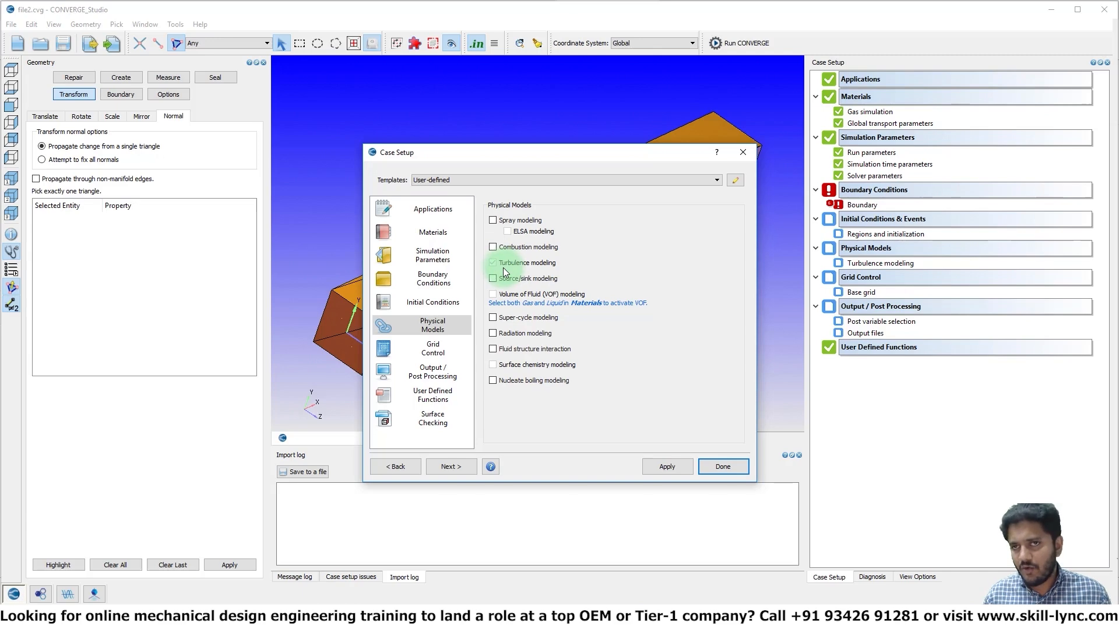
pyautogui.click(742, 154)
# Set the velocity boundary condition of the Top-Bottom-walls boundary to No-slip and close the boundary settings
pyautogui.doubleClick(829, 205)
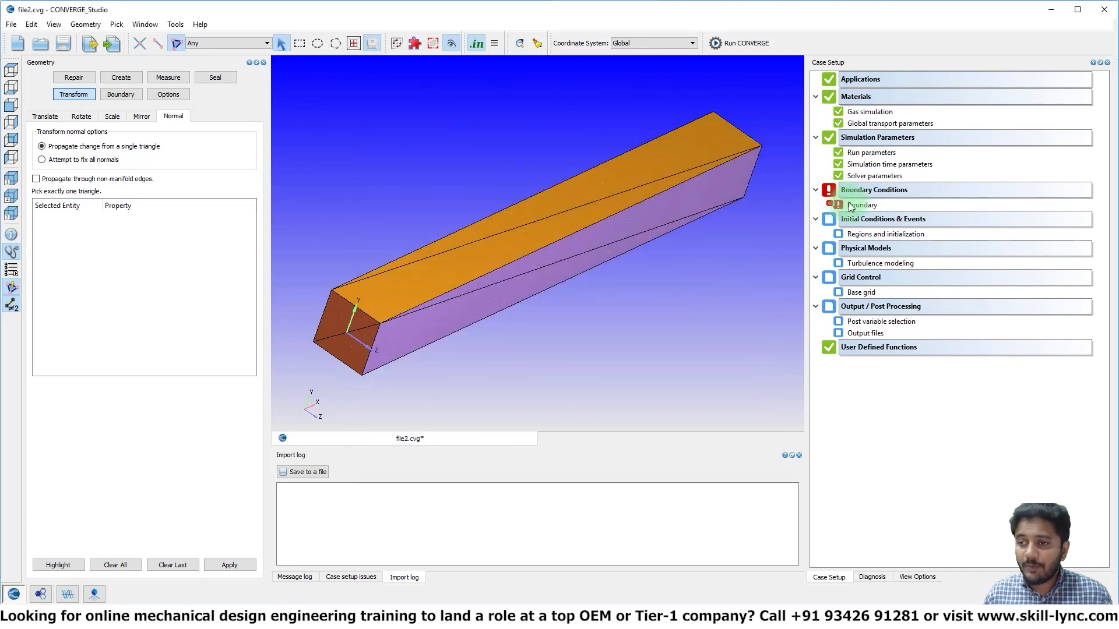
pyautogui.click(326, 140)
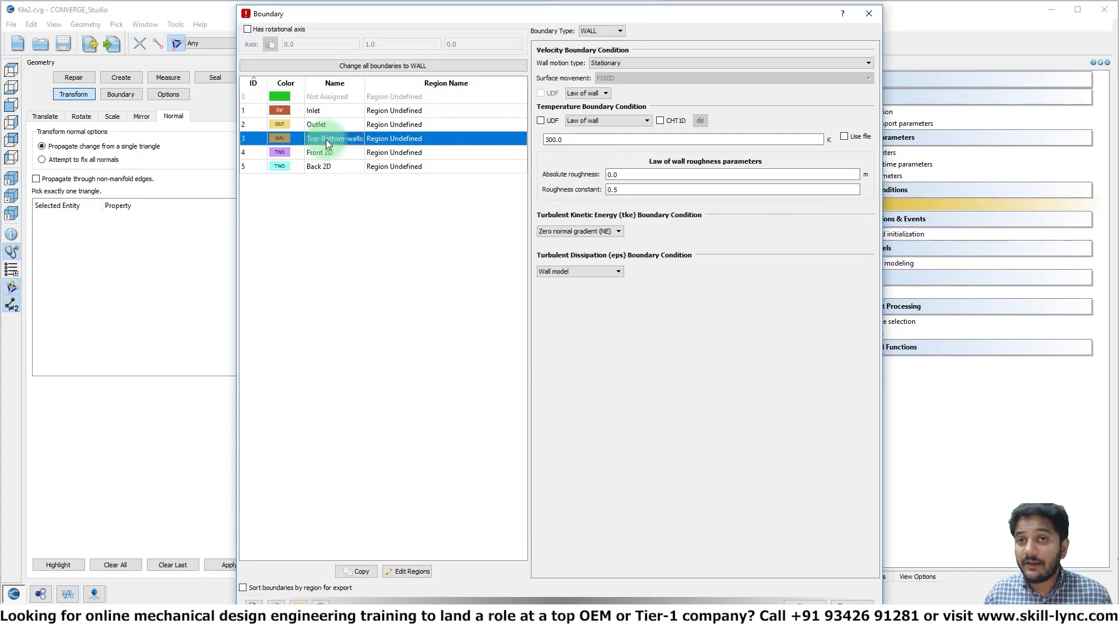
pyautogui.click(585, 93)
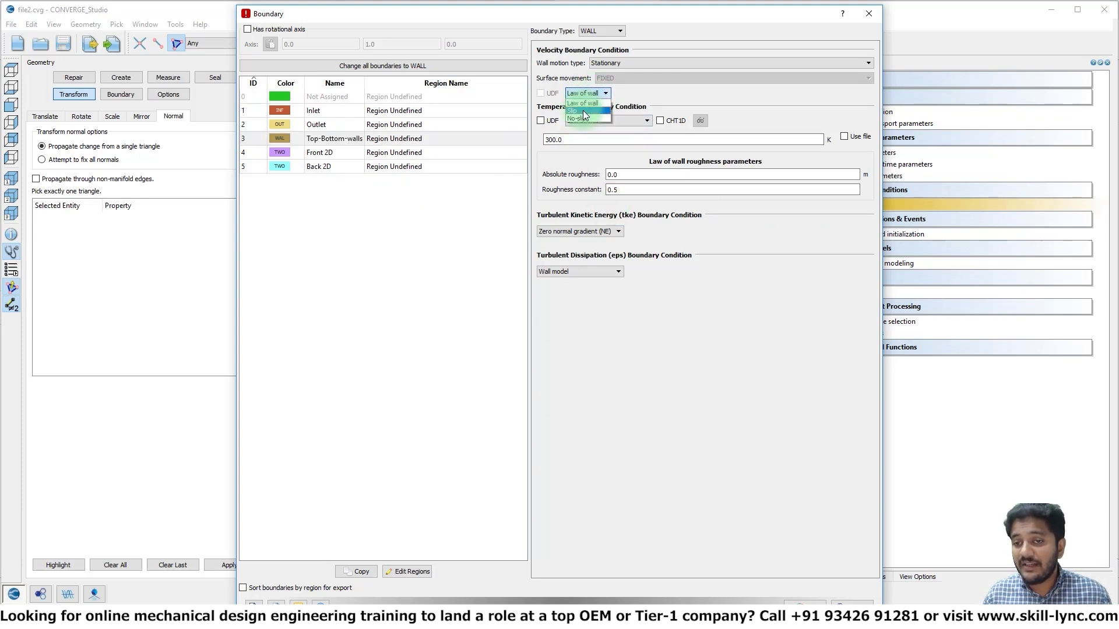
pyautogui.click(590, 118)
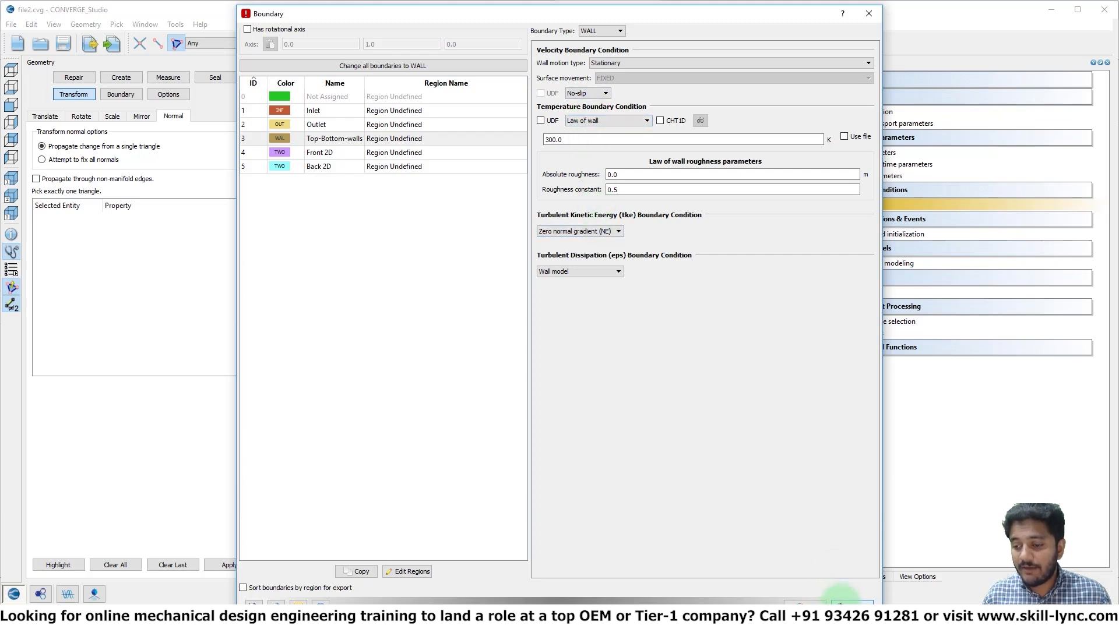
pyautogui.click(845, 600)
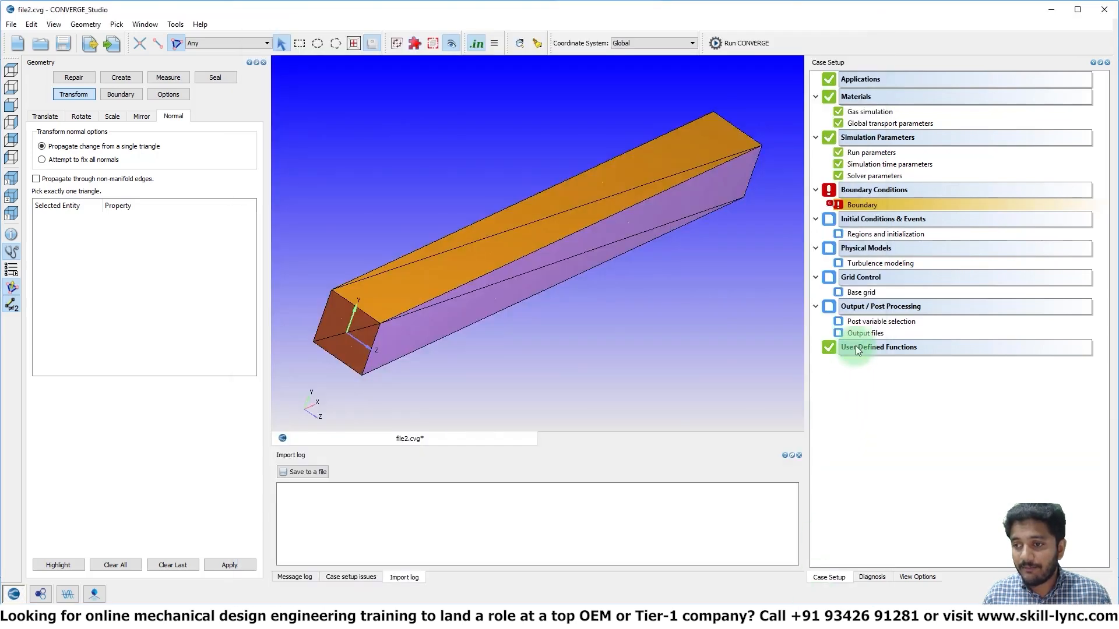